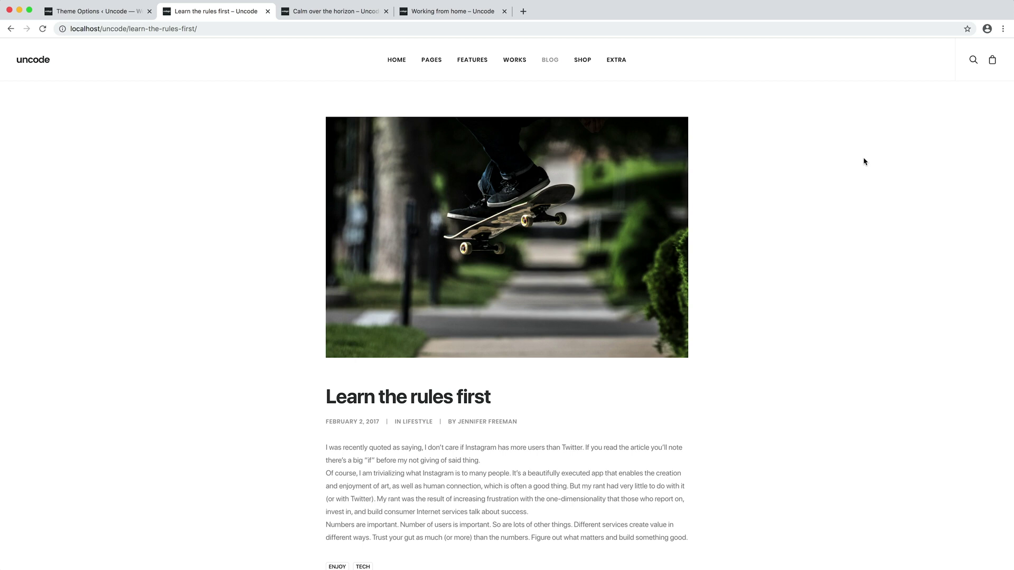
# - Look over the Calm over the horizon post, then the Working from home post
pyautogui.hotkey('ctrl', 'Tab')
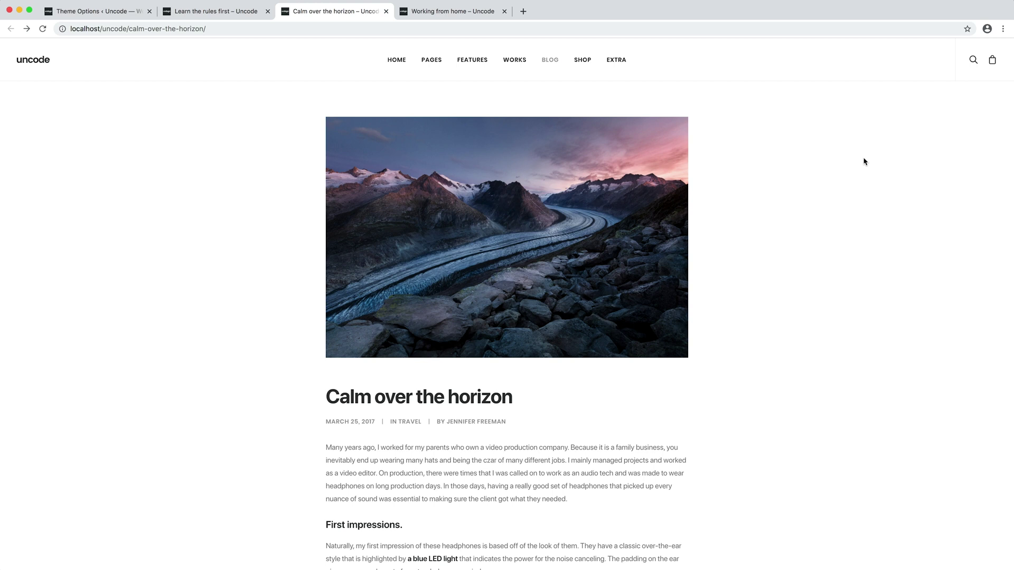
pyautogui.hotkey('ctrl', 'Tab')
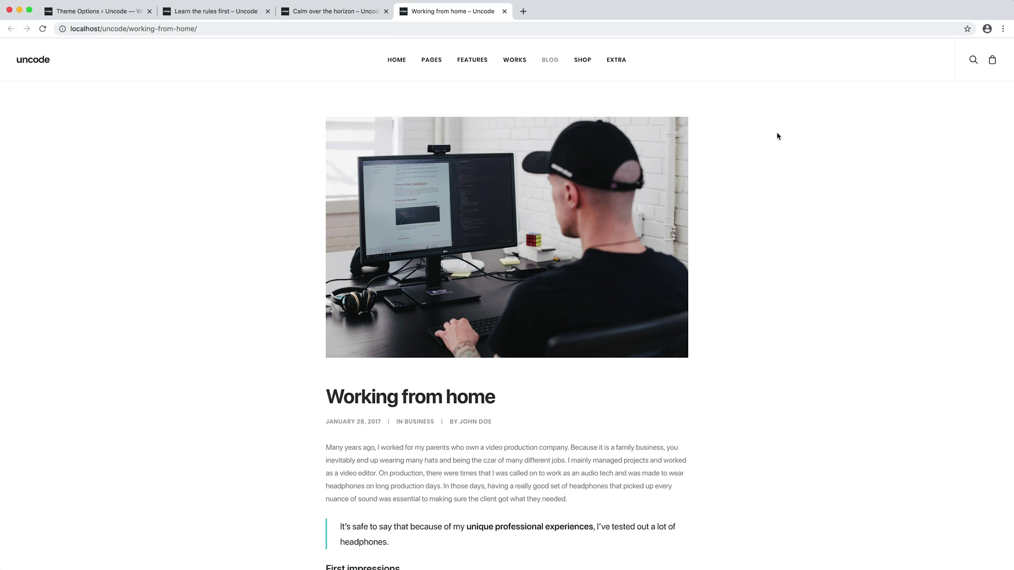
# - In Theme Options > Post > Header, set the single-post header type to Basic
pyautogui.click(70, 12)
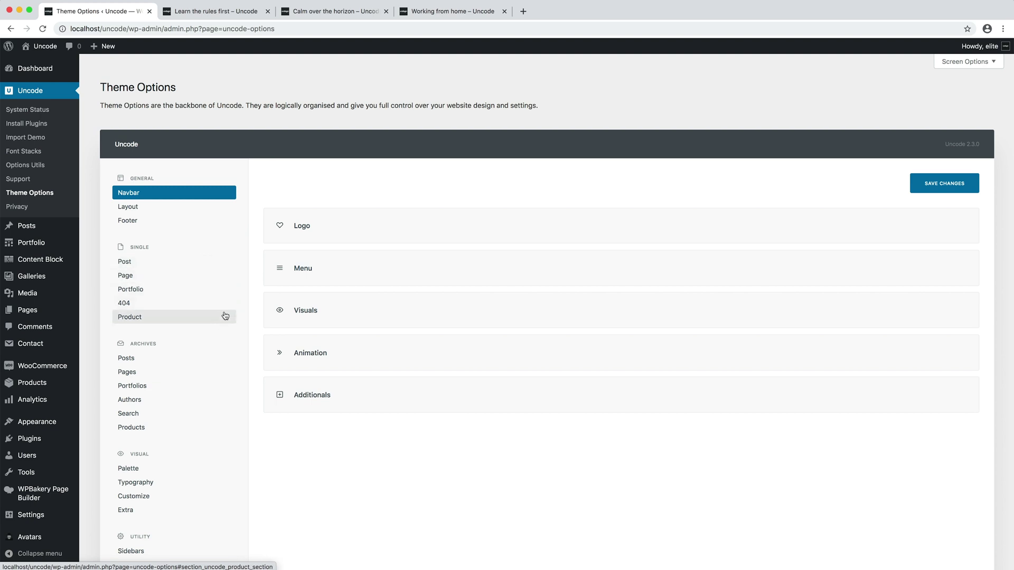
pyautogui.click(218, 268)
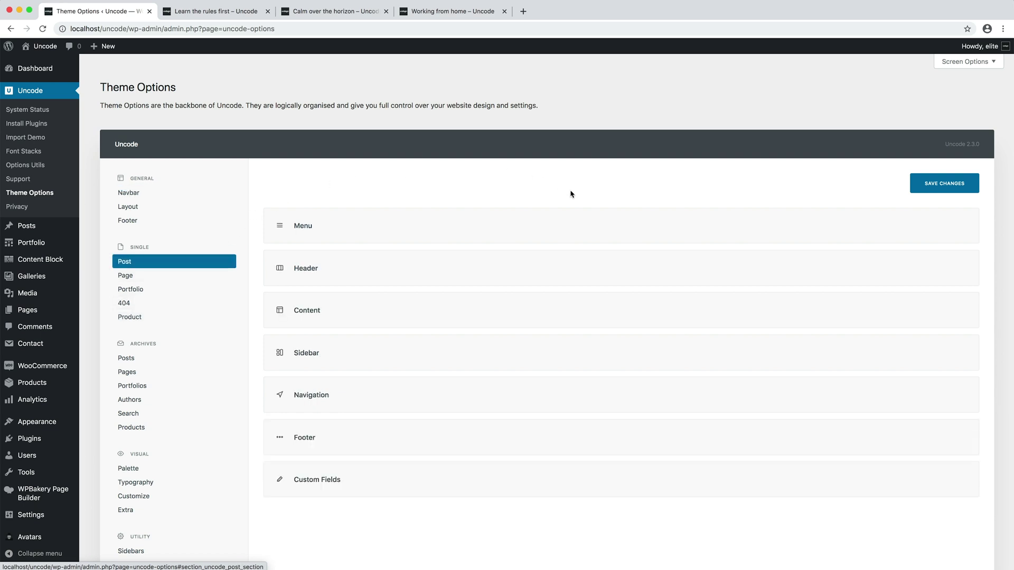
pyautogui.click(562, 270)
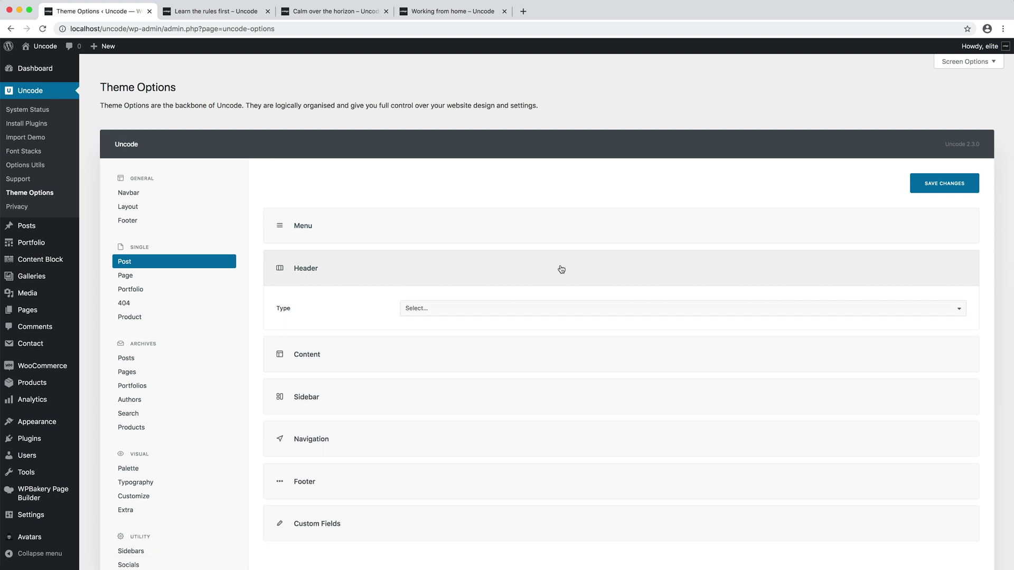
pyautogui.click(576, 309)
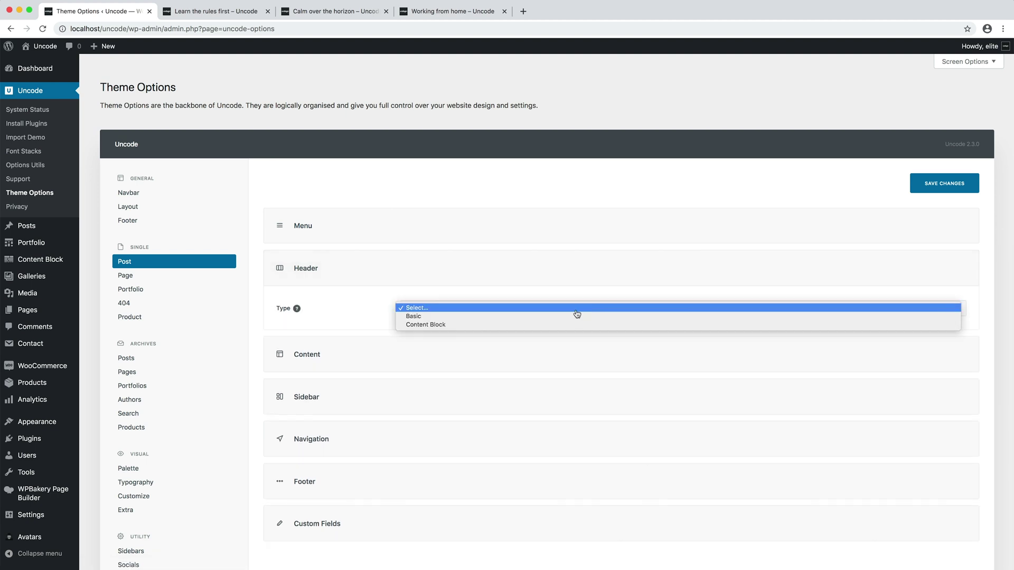
pyautogui.click(577, 316)
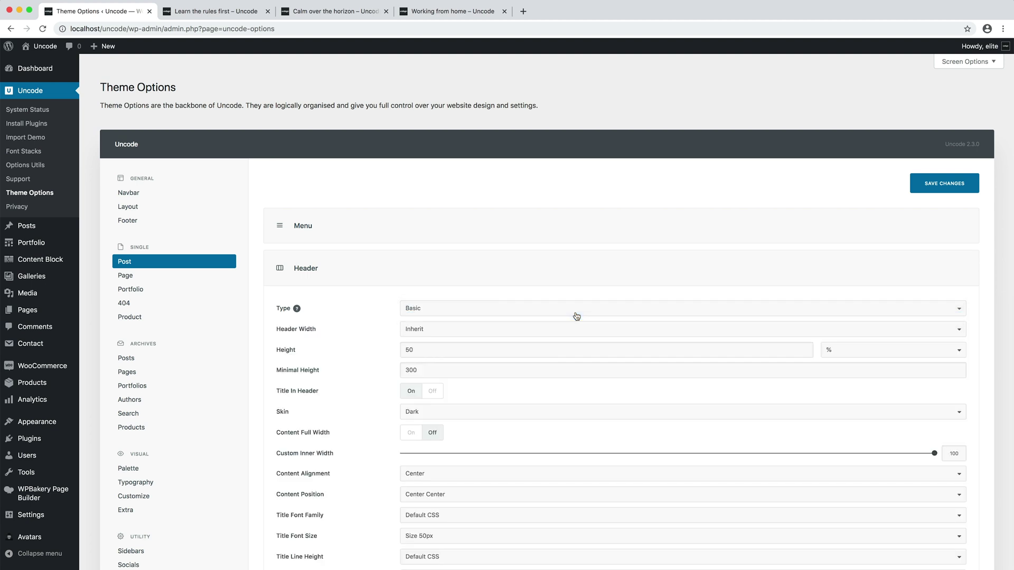
pyautogui.scroll(-5, 576, 317)
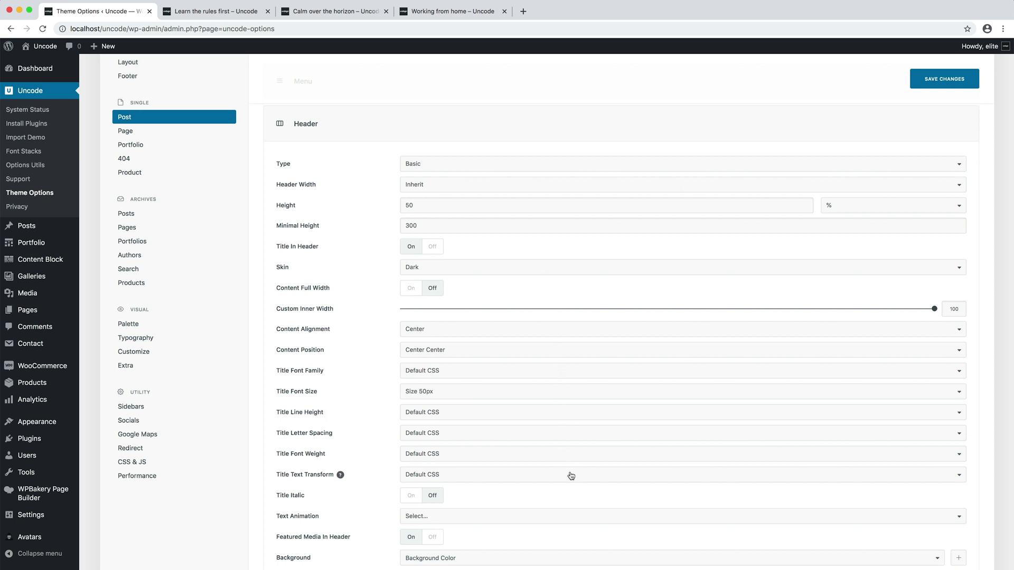
pyautogui.scroll(-5, 571, 476)
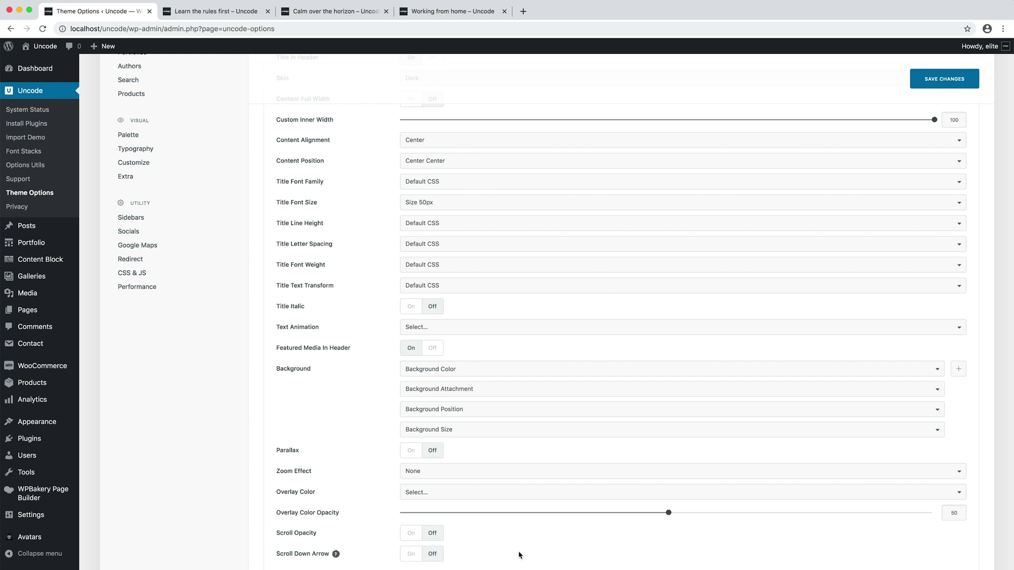
pyautogui.scroll(6, 519, 555)
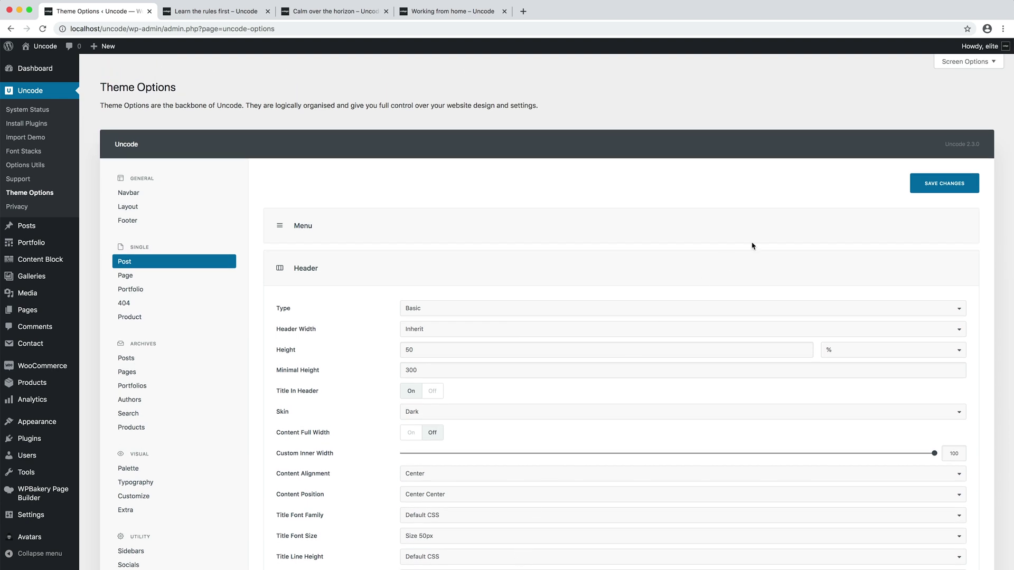
# - Save the Basic post header, then reload the Learn the rules first and Working from home posts
pyautogui.click(917, 182)
pyautogui.click(232, 16)
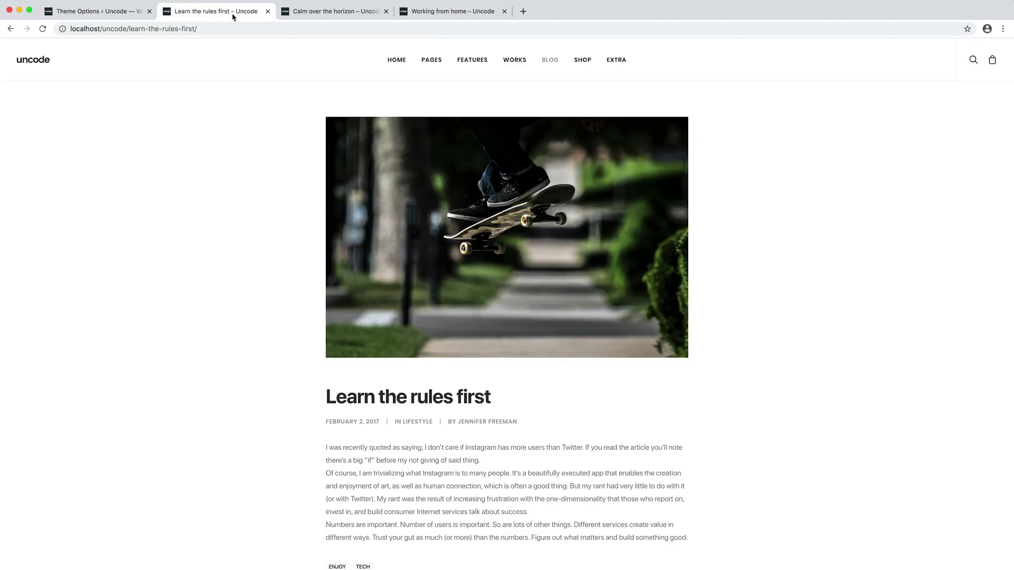
pyautogui.press('super+r')
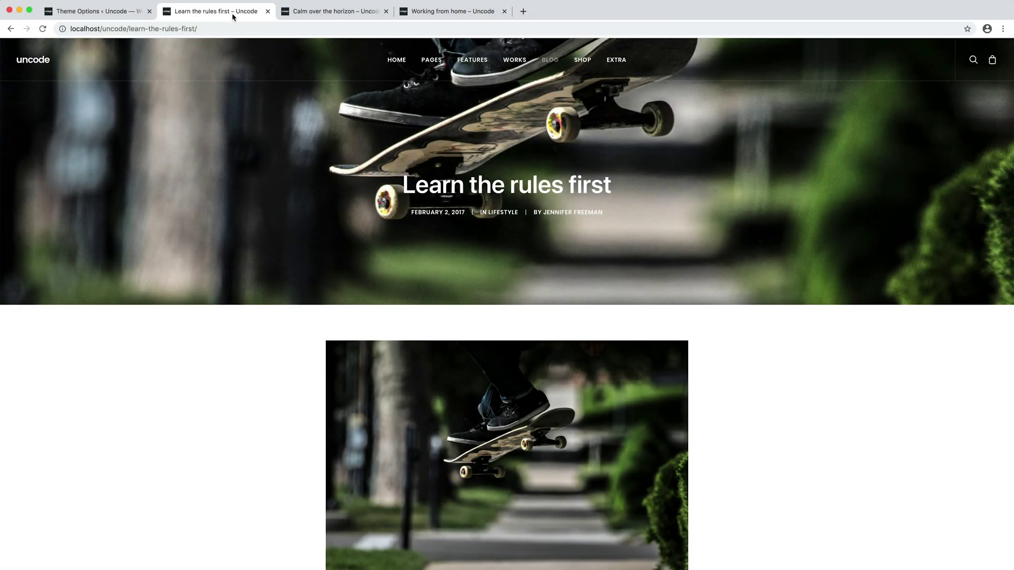
pyautogui.click(372, 14)
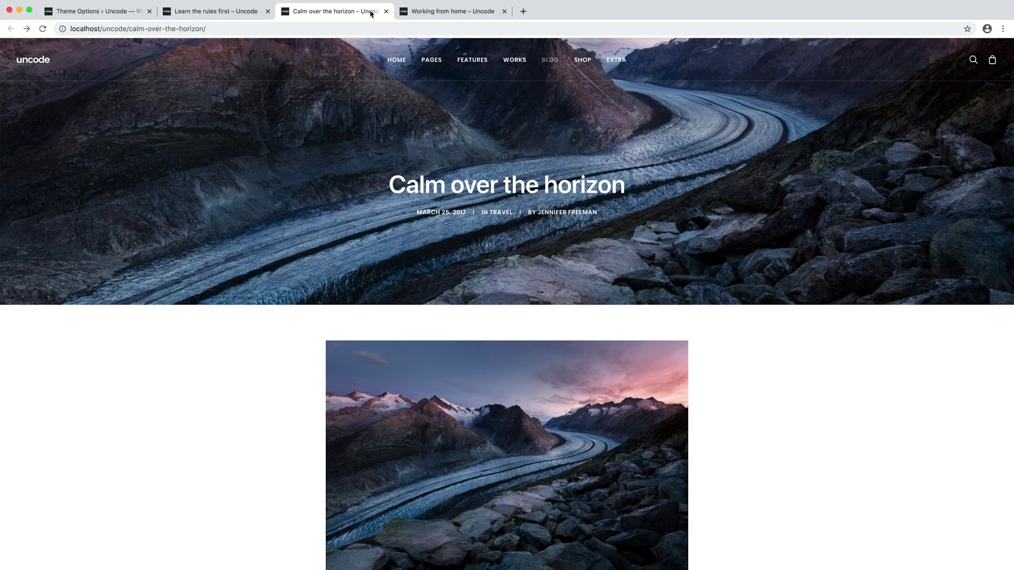
pyautogui.click(465, 19)
pyautogui.press('super+r')
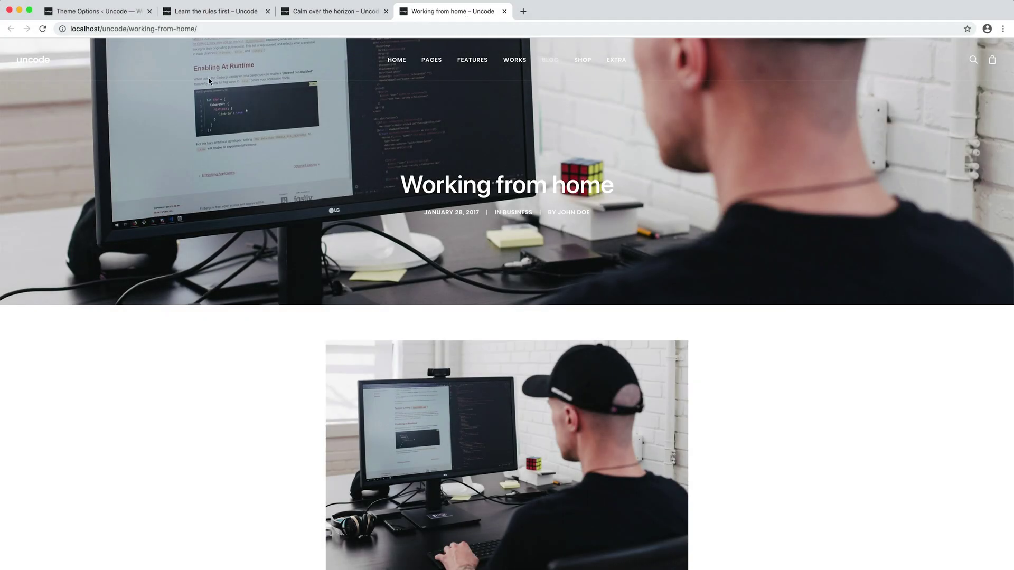
pyautogui.click(106, 10)
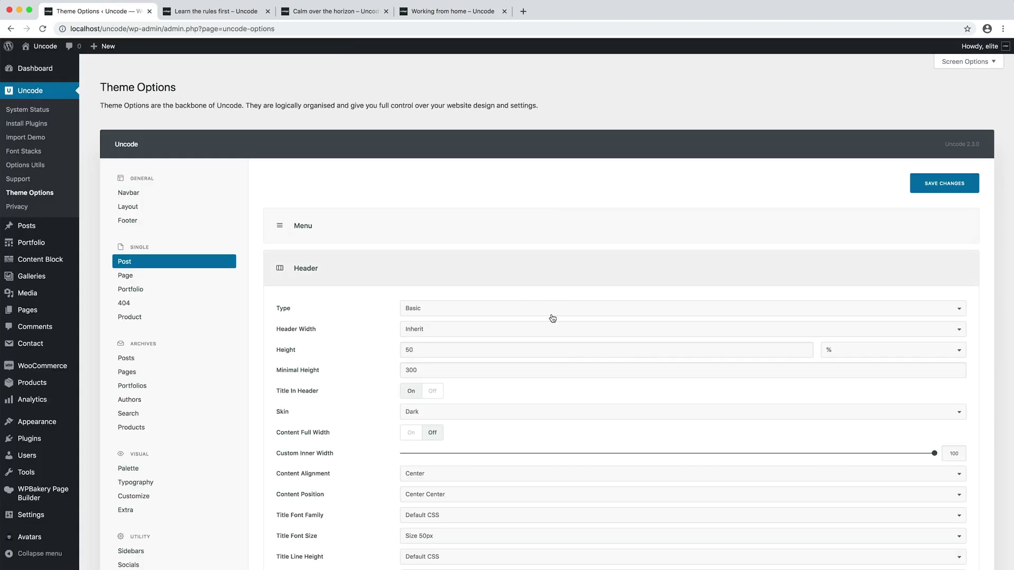
# - Change the post header height from 50 to 75
pyautogui.moveTo(455, 349); pyautogui.dragTo(385, 344)
pyautogui.write('75')
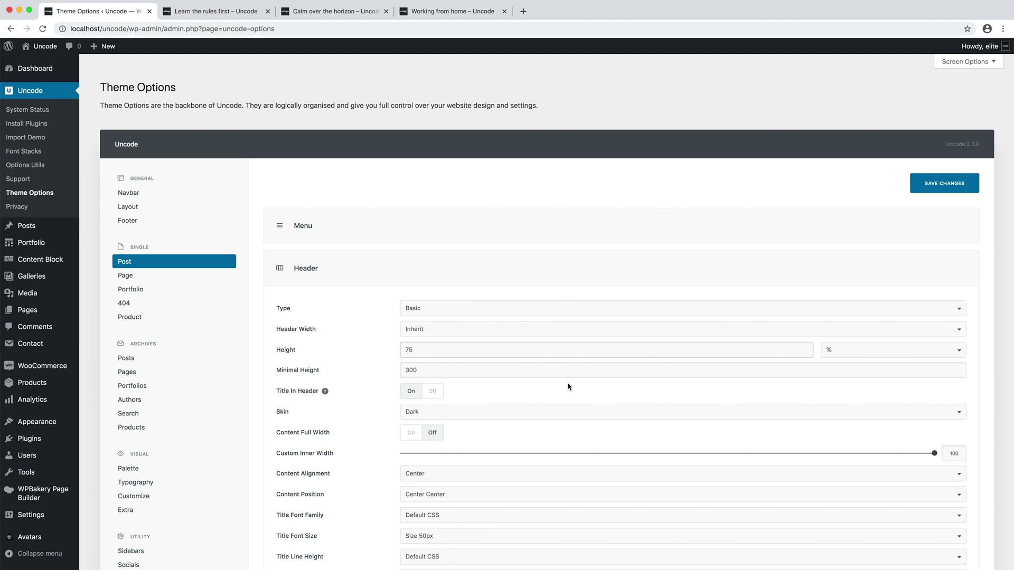
pyautogui.scroll(-2, 569, 388)
pyautogui.scroll(-1, 569, 387)
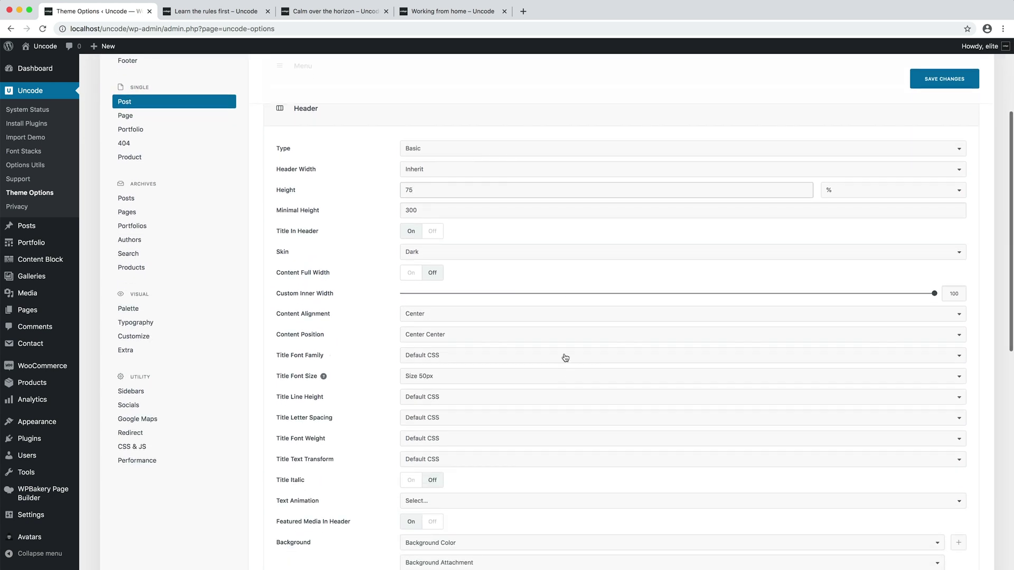
# - Style the header title as Poppins, 75px, -0.05em letter spacing, weight 700
pyautogui.click(565, 356)
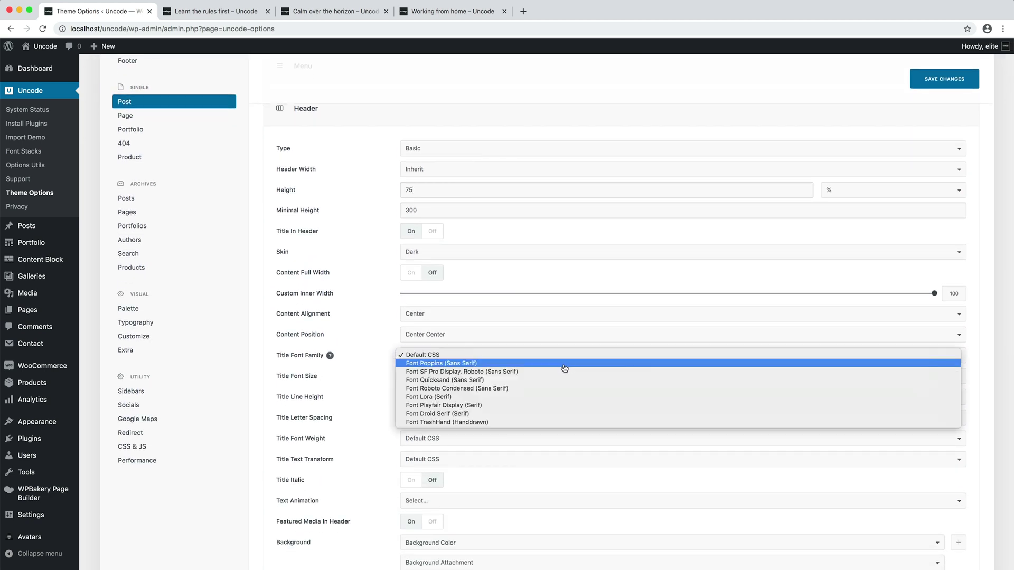
pyautogui.click(564, 366)
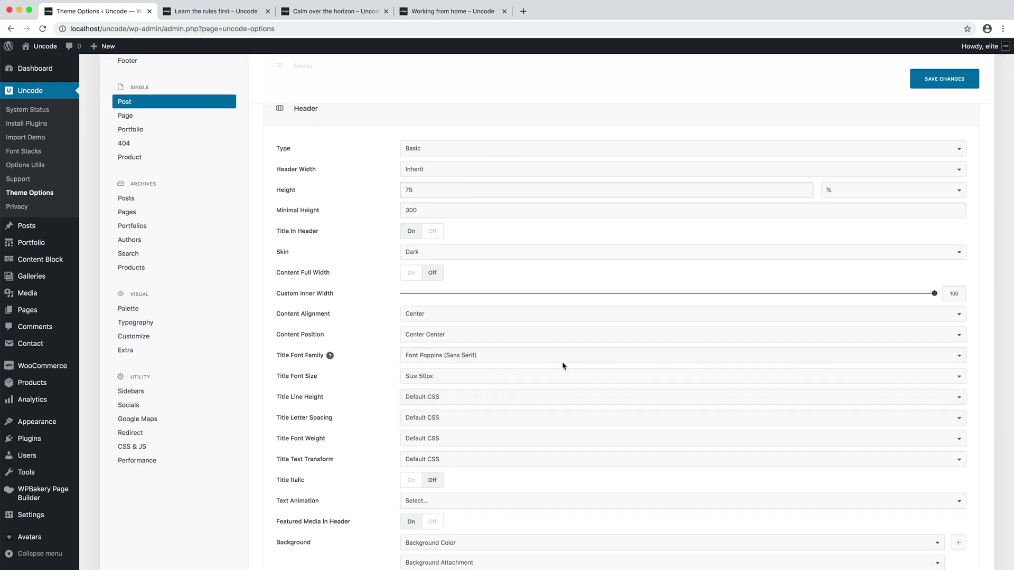
pyautogui.click(563, 377)
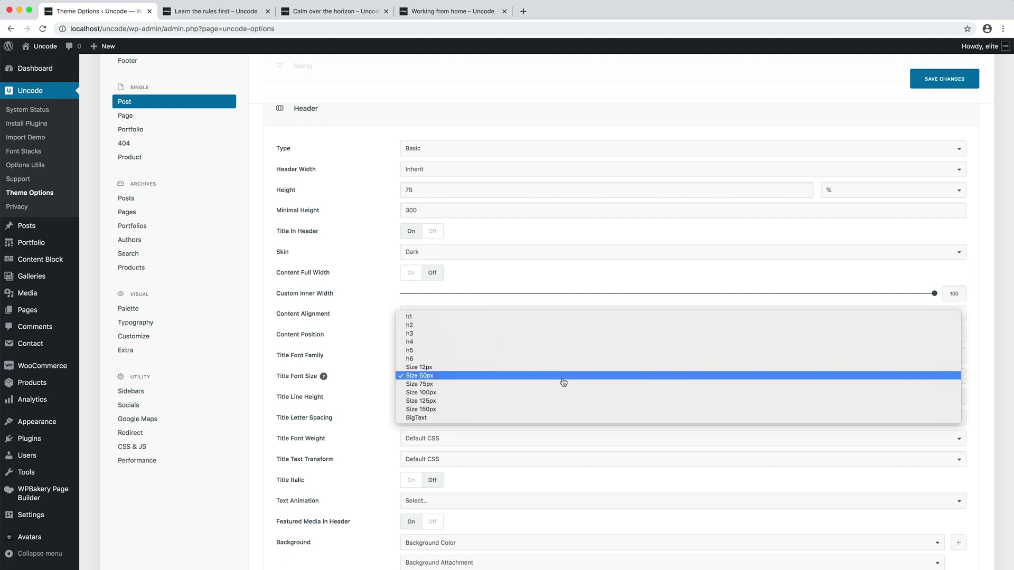
pyautogui.click(564, 384)
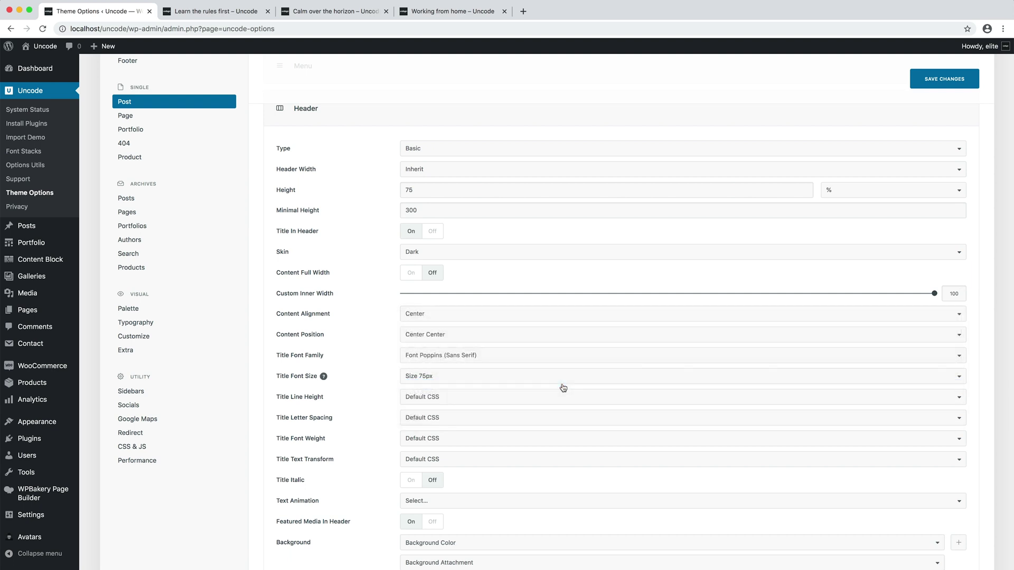
pyautogui.click(562, 418)
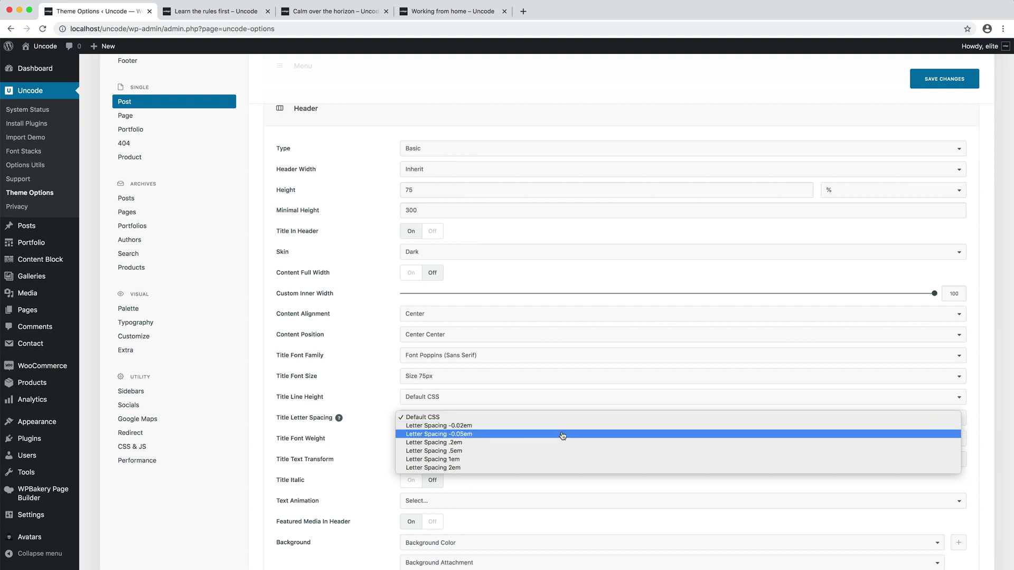
pyautogui.click(563, 435)
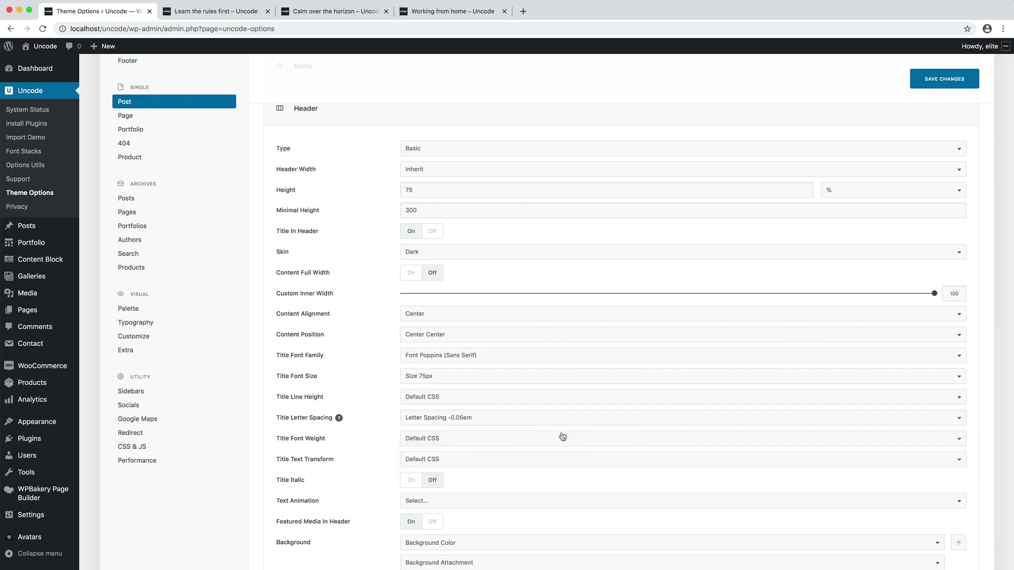
pyautogui.click(562, 442)
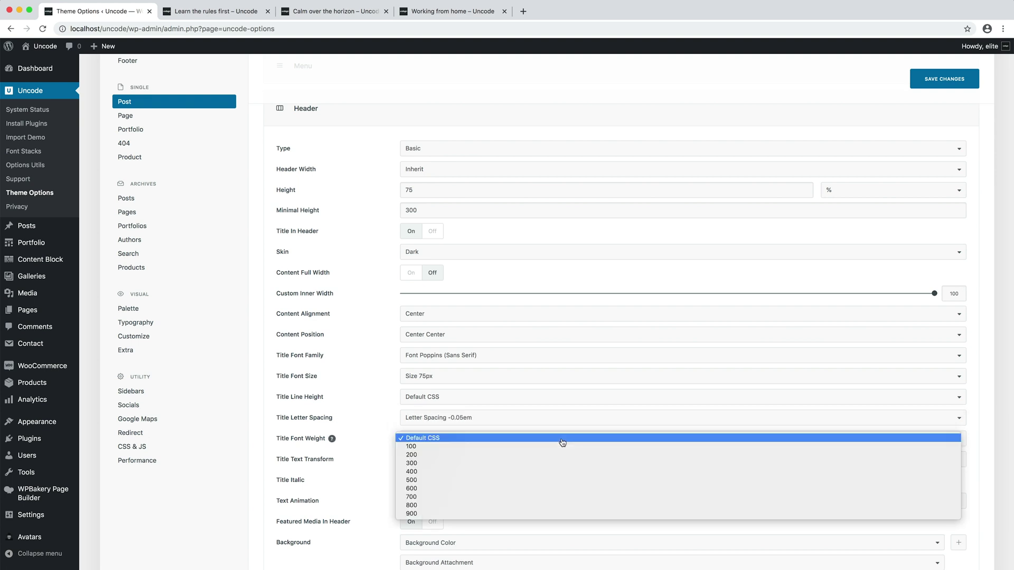
pyautogui.click(556, 497)
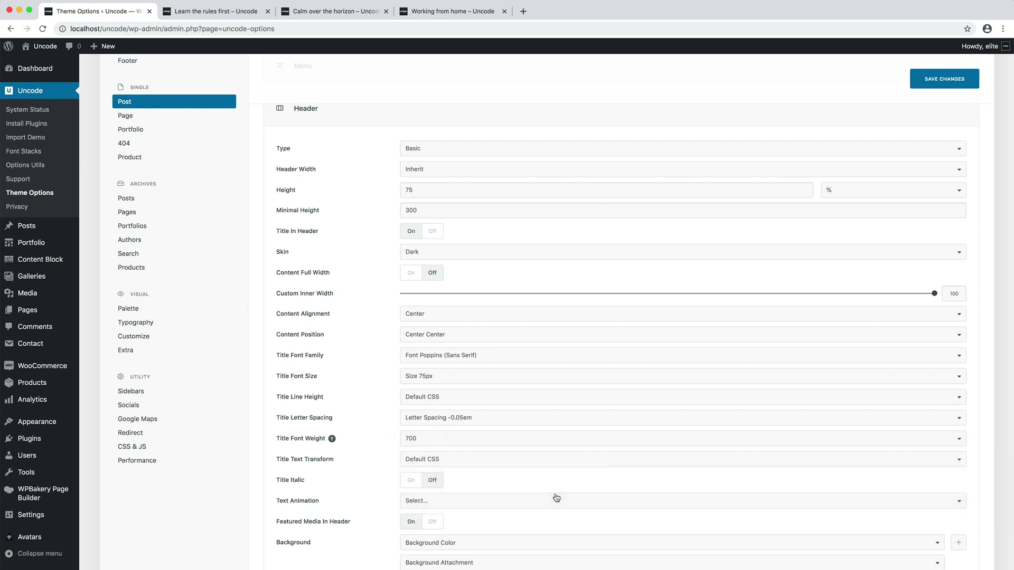
# - Set both the header background colour and overlay colour to Dark 2
pyautogui.scroll(-5, 557, 497)
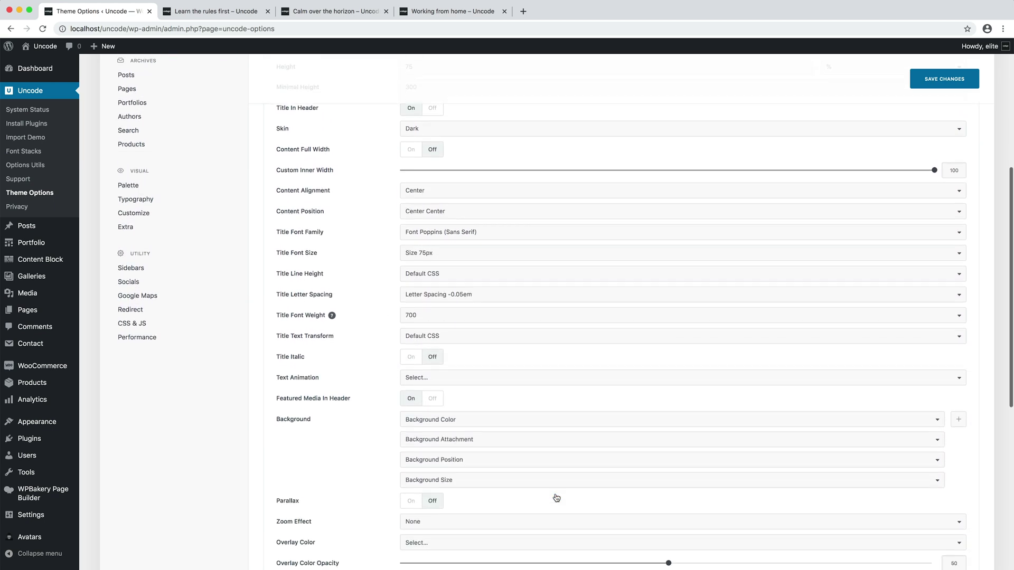
pyautogui.click(558, 402)
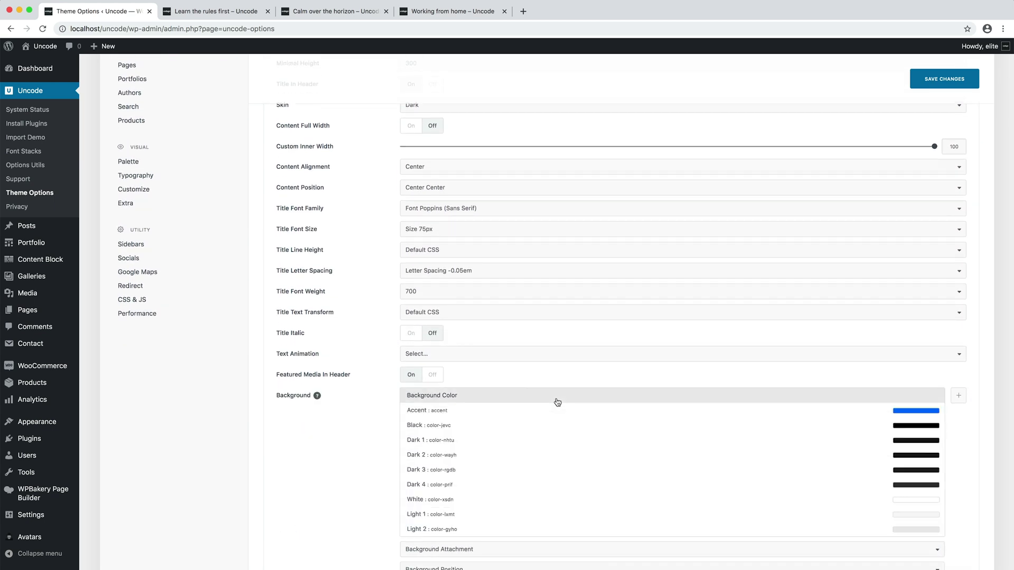
pyautogui.click(553, 455)
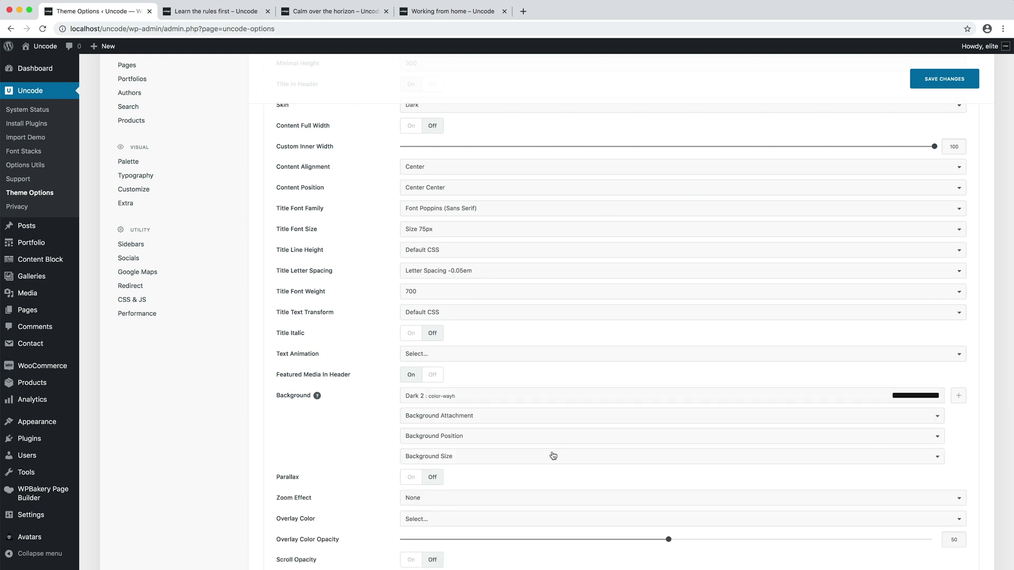
pyautogui.scroll(-3, 553, 455)
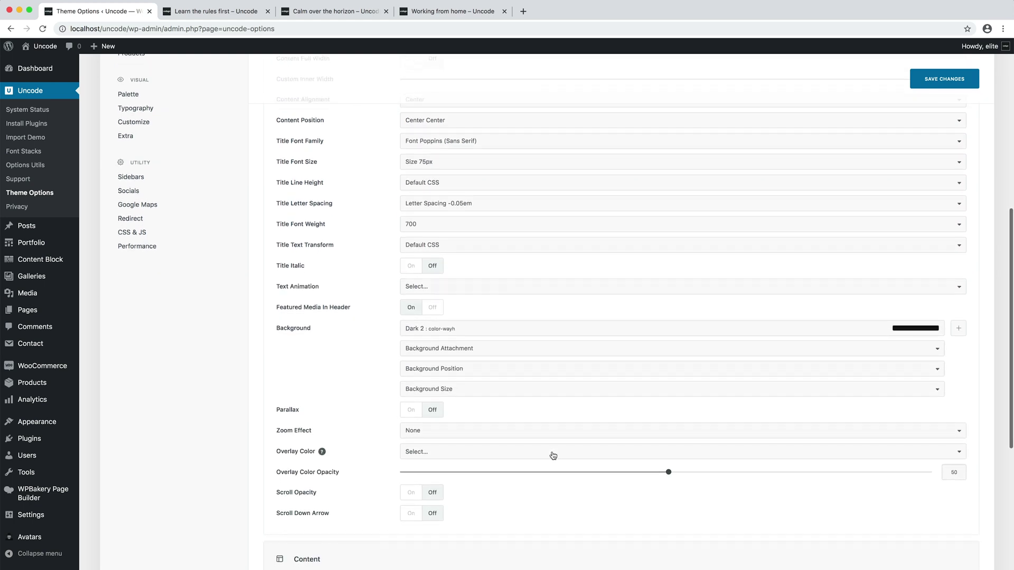
pyautogui.click(553, 455)
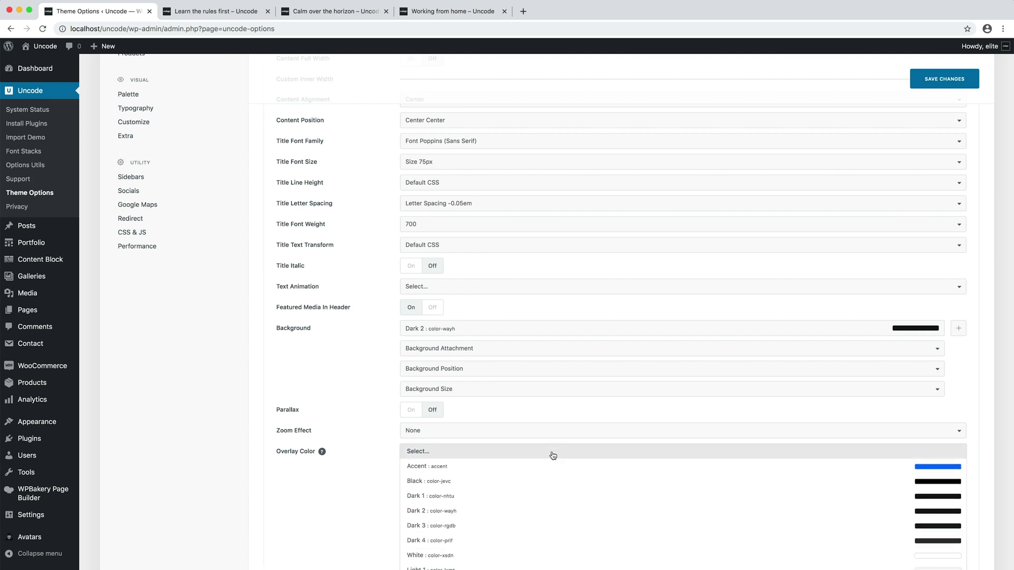
pyautogui.click(549, 510)
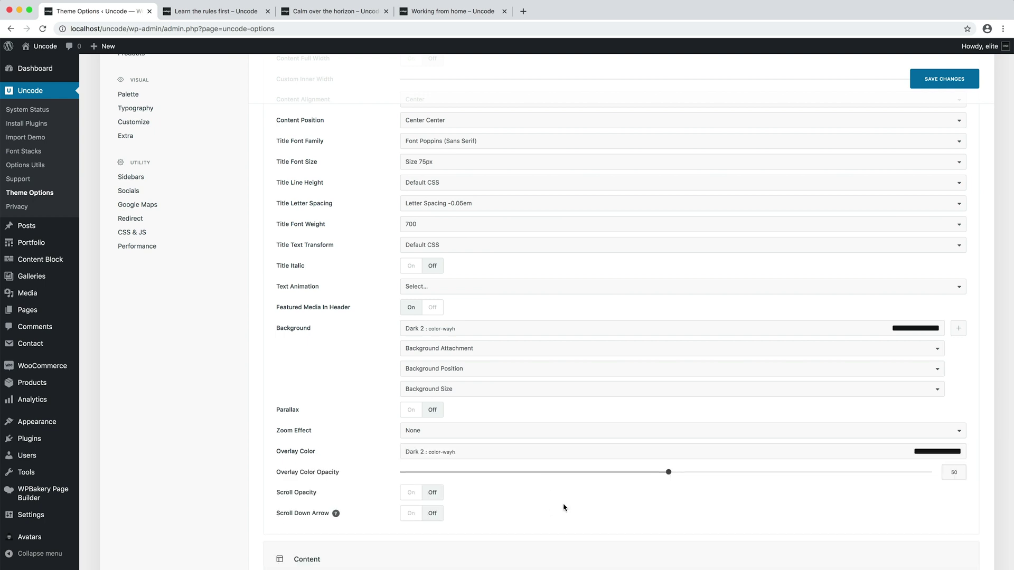
# - Raise the header overlay opacity to 65 and preview the Learn the rules first post
pyautogui.moveTo(668, 472); pyautogui.dragTo(747, 474)
pyautogui.click(243, 11)
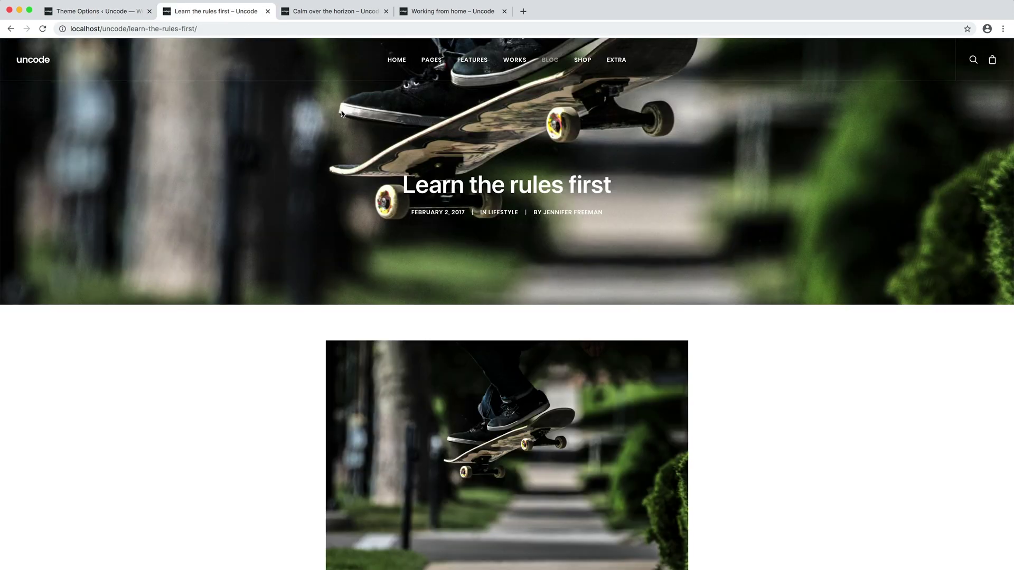
pyautogui.scroll(-1, 273, 395)
pyautogui.scroll(-5, 273, 395)
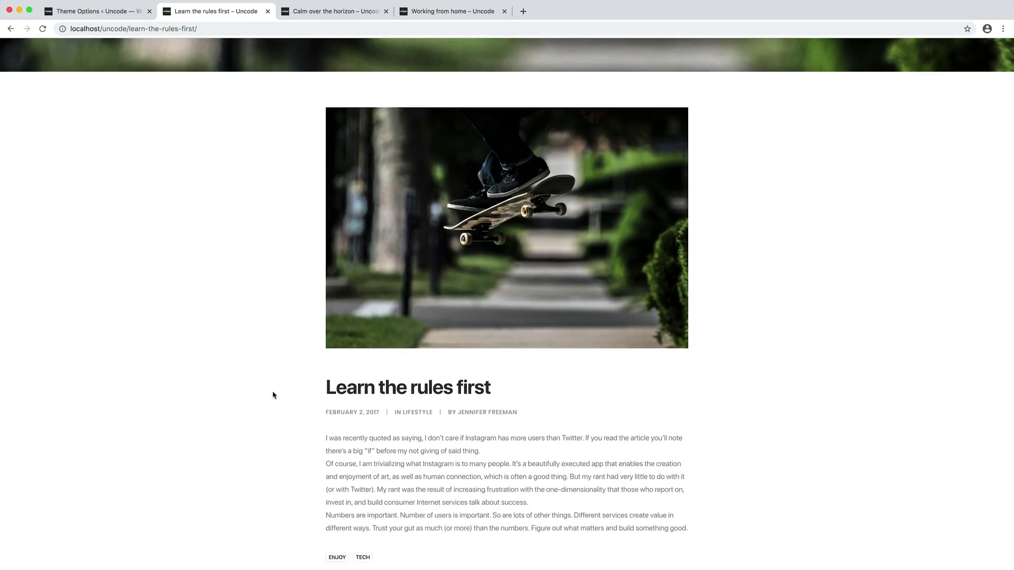
pyautogui.scroll(5, 294, 317)
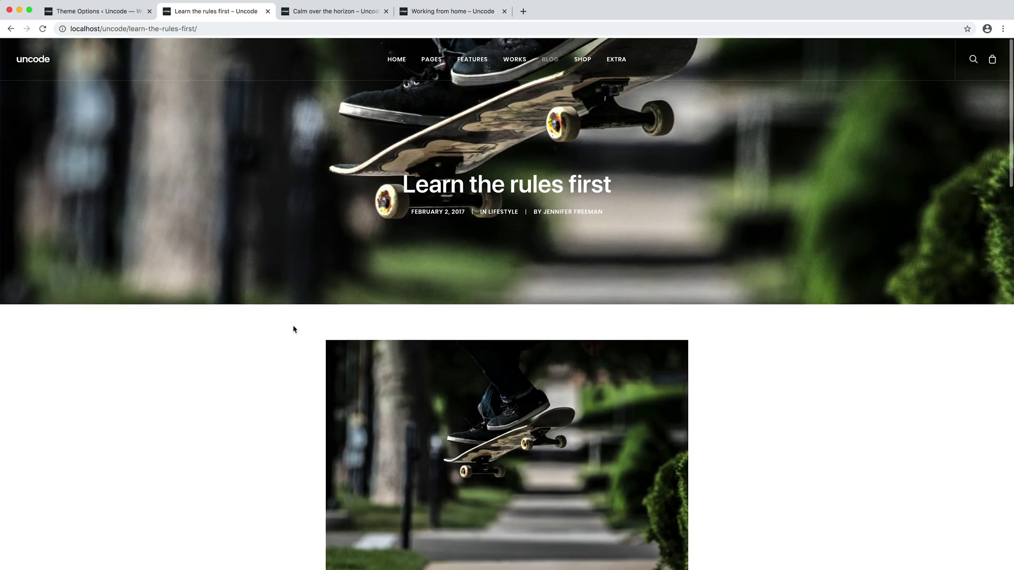
# - In the post Content settings, switch Show Title and Show Featured Image off
pyautogui.click(104, 11)
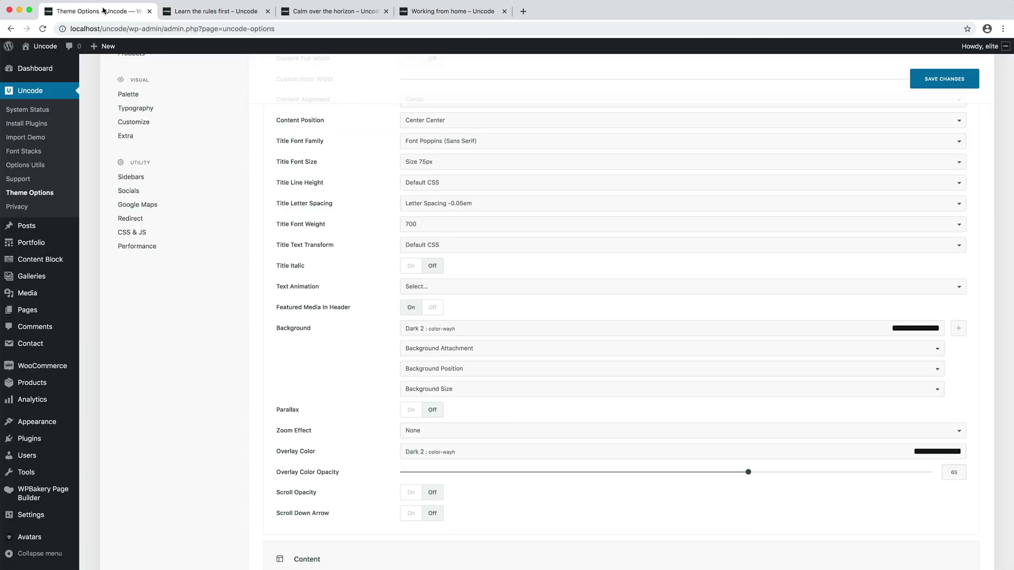
pyautogui.scroll(-5, 247, 194)
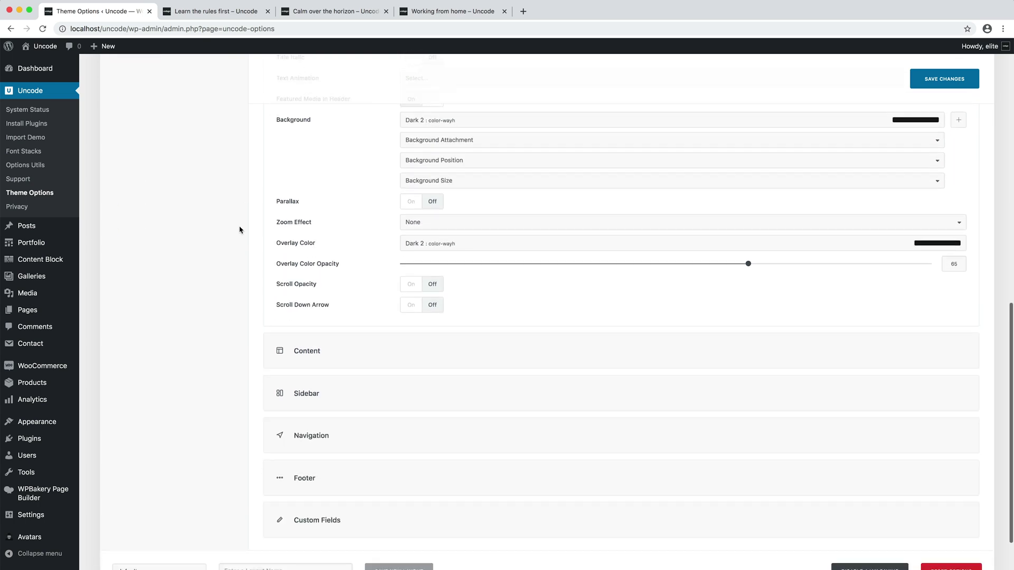
pyautogui.click(380, 346)
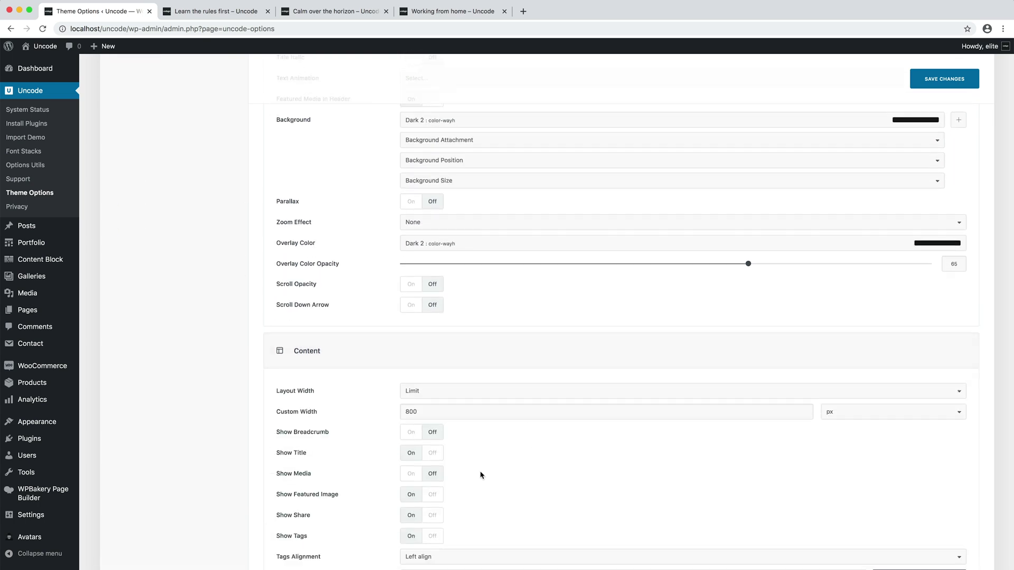
pyautogui.click(436, 453)
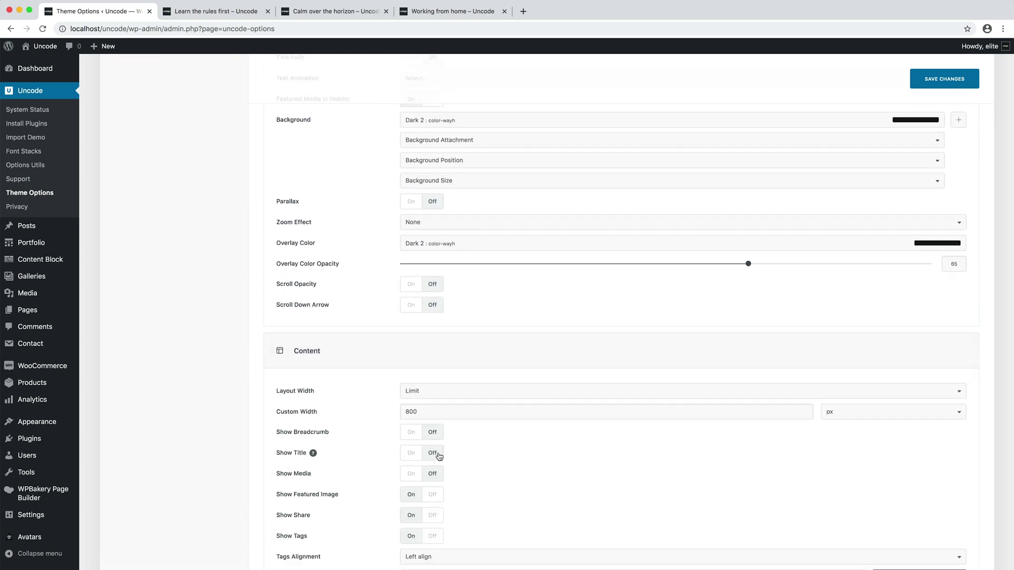
pyautogui.click(431, 500)
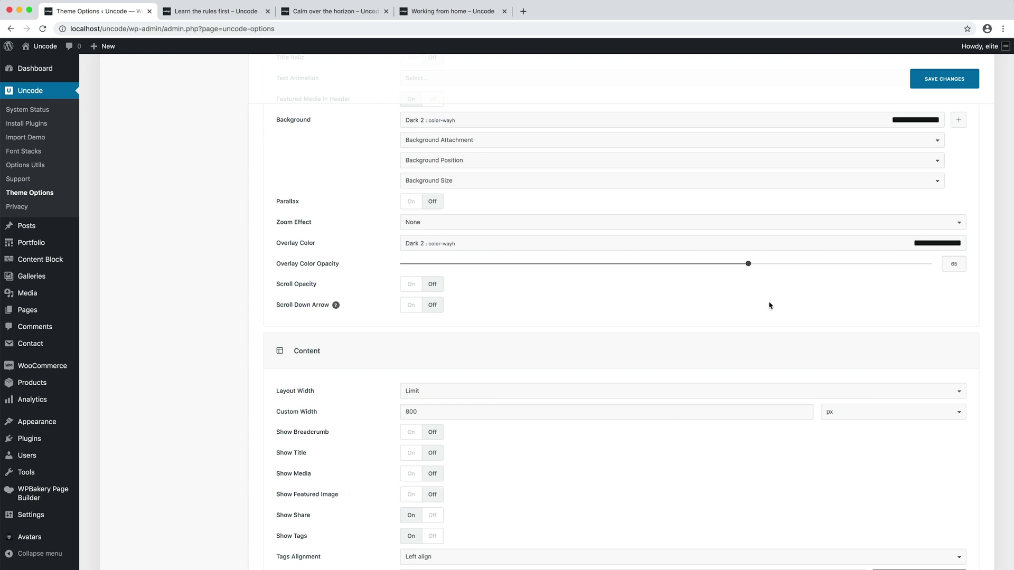
pyautogui.scroll(15, 770, 305)
# - Save the theme options and reload all three posts to check the dark title header
pyautogui.scroll(1, 770, 306)
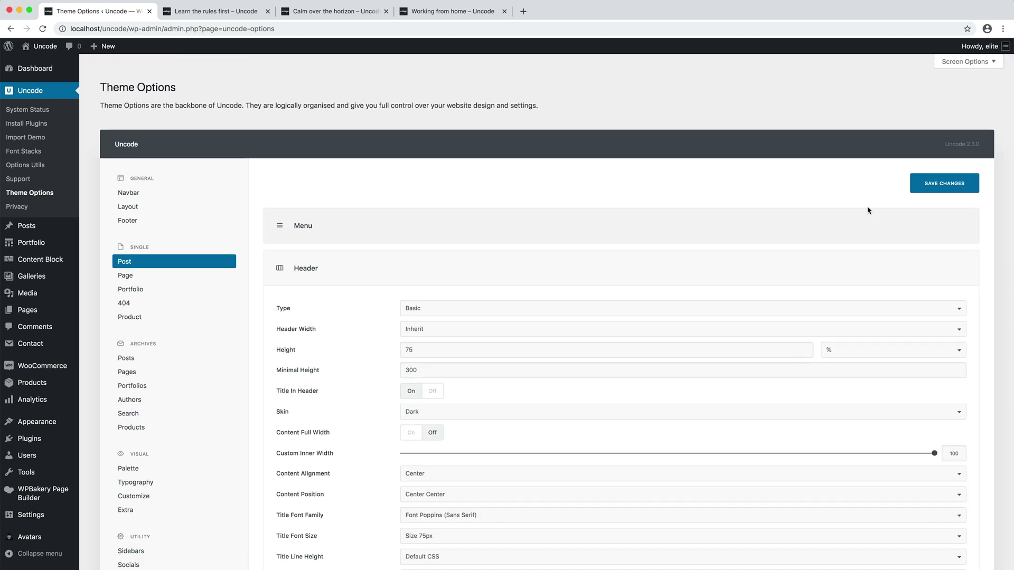
pyautogui.click(916, 191)
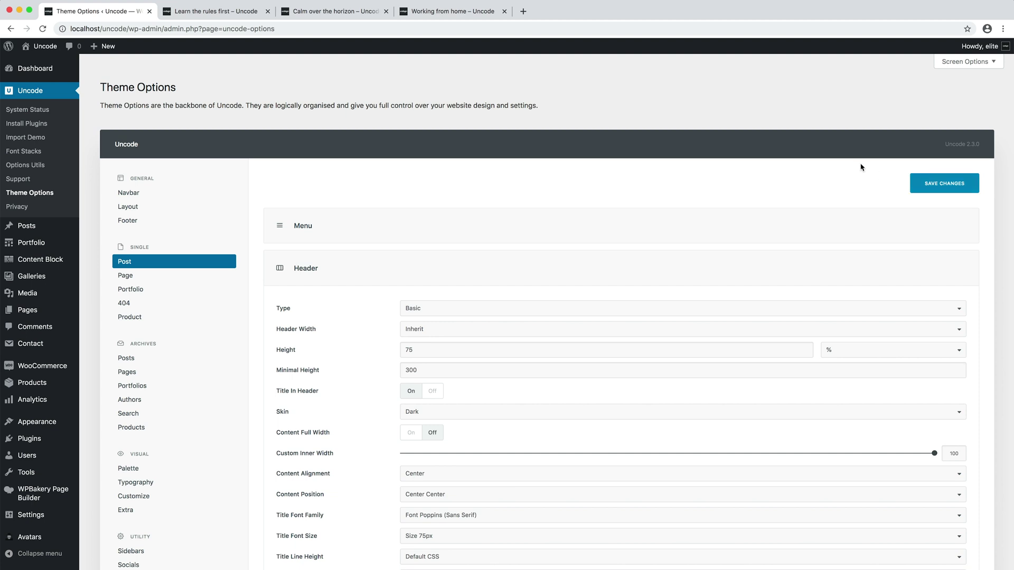
pyautogui.click(236, 13)
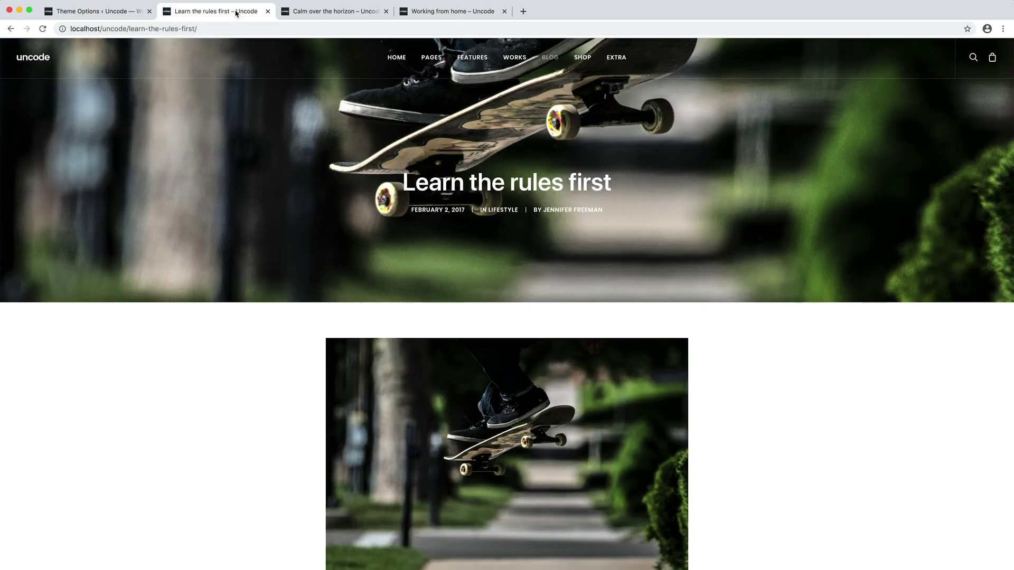
pyautogui.press('super+r')
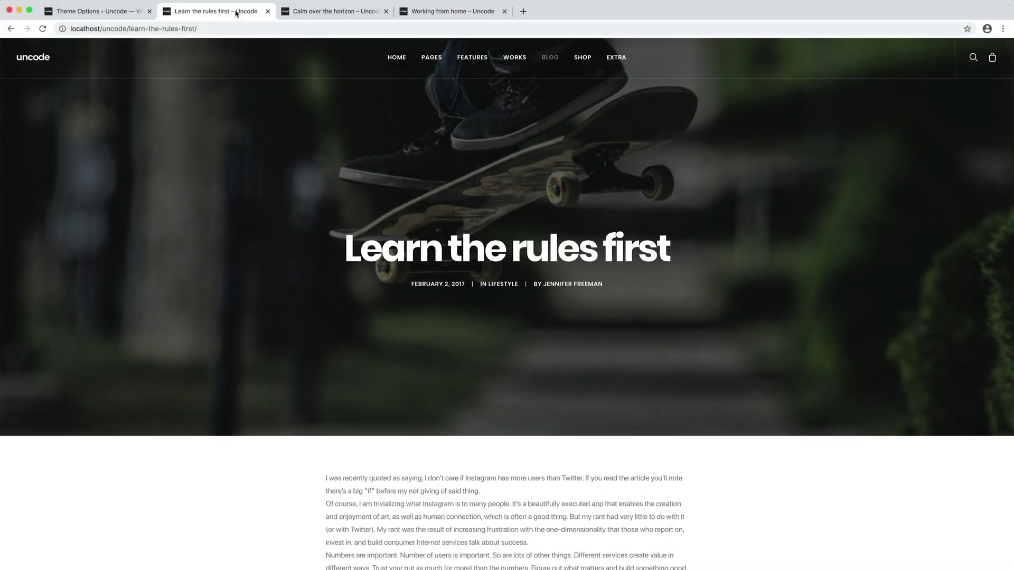
pyautogui.click(347, 11)
pyautogui.press('super+r')
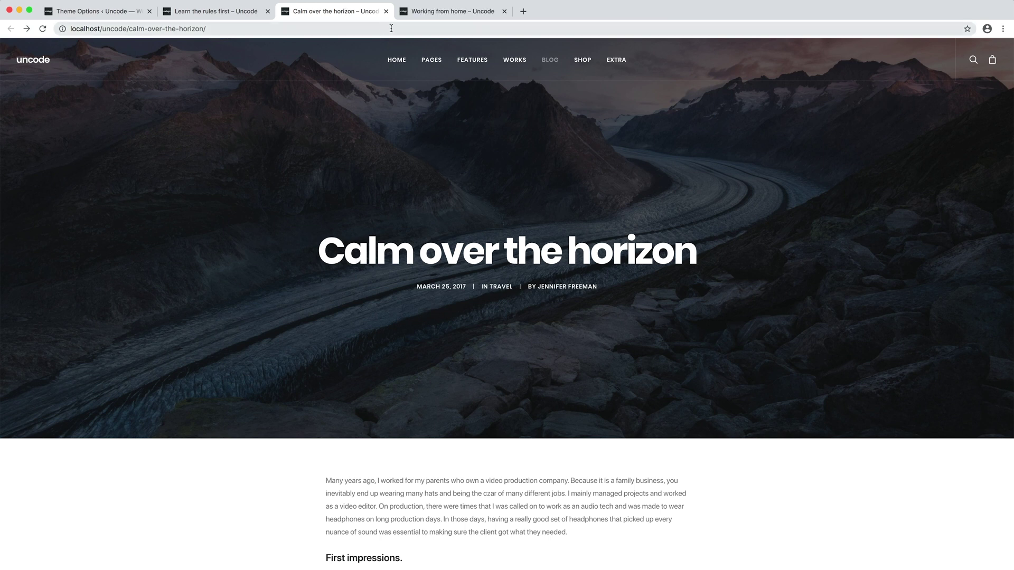
pyautogui.click(458, 11)
pyautogui.press('super+r')
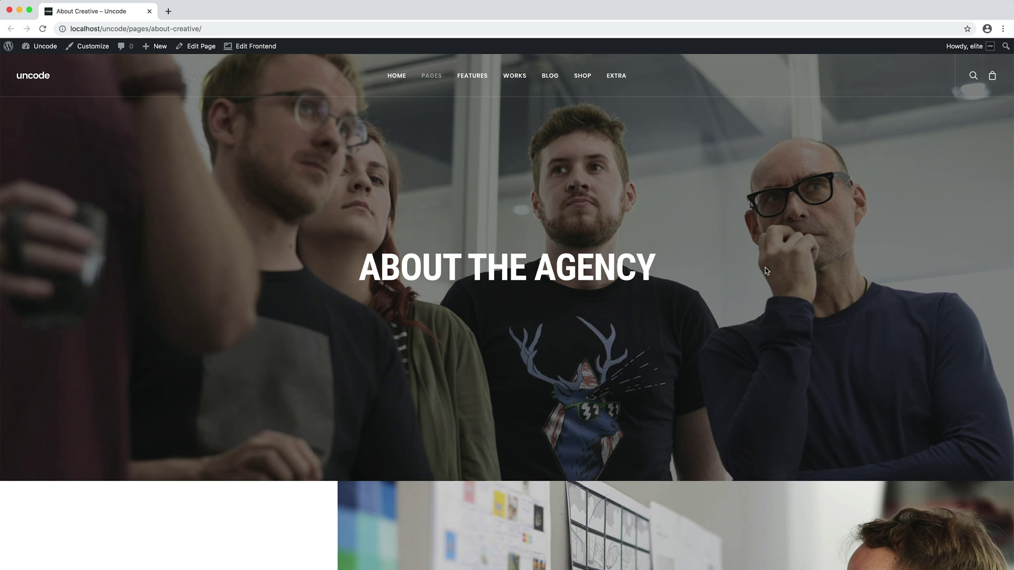
# - Open the About Creative page editor in a new tab and view its Page Options header settings
pyautogui.rightClick(196, 52)
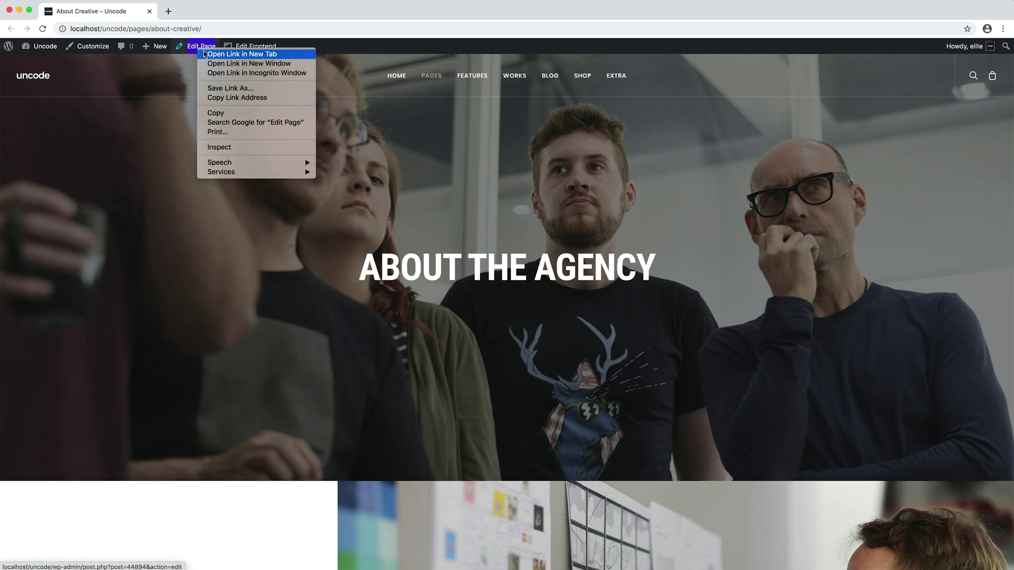
pyautogui.click(204, 55)
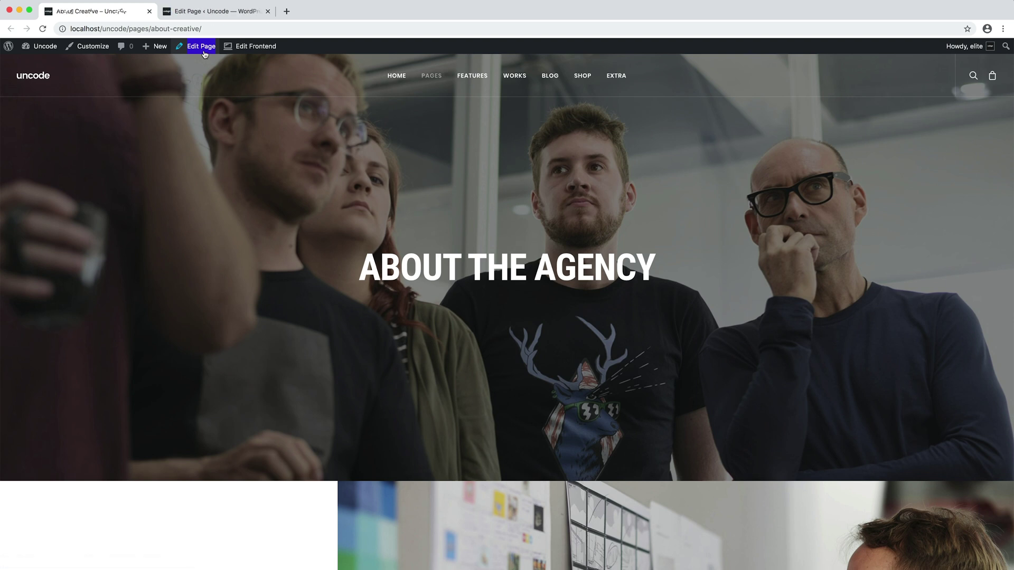
pyautogui.click(215, 18)
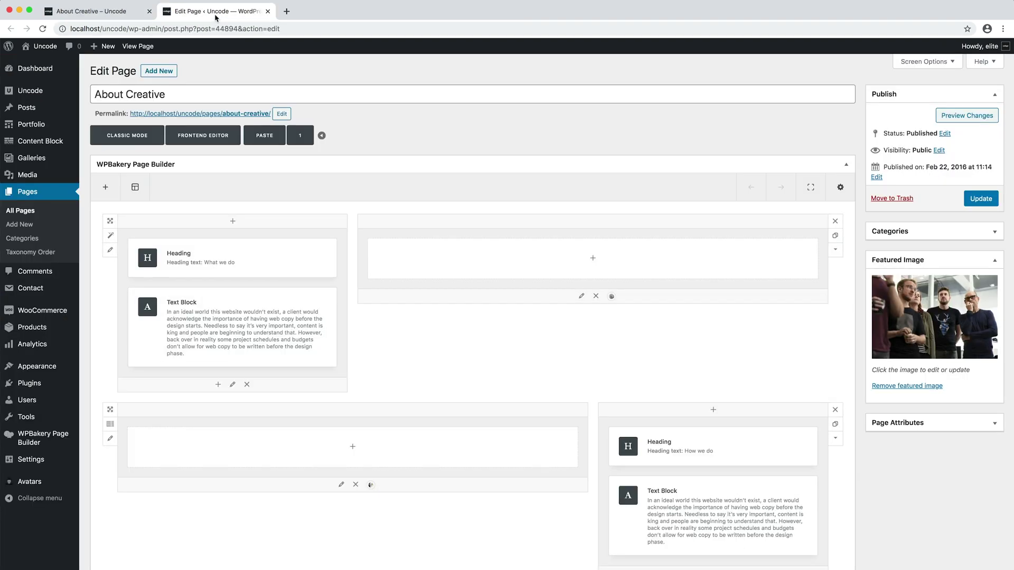
pyautogui.scroll(-6, 394, 378)
pyautogui.scroll(-6, 394, 378)
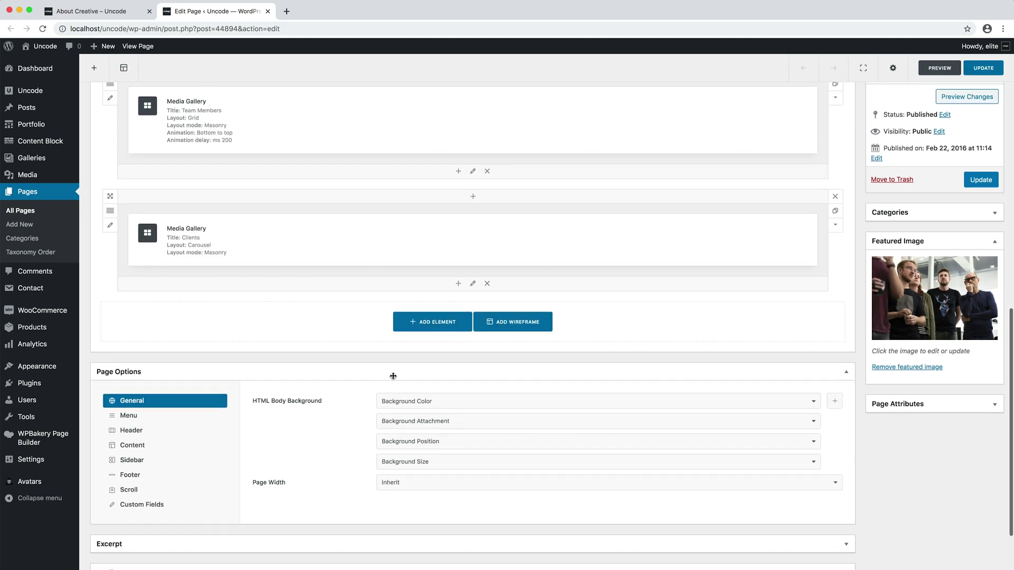
pyautogui.click(175, 430)
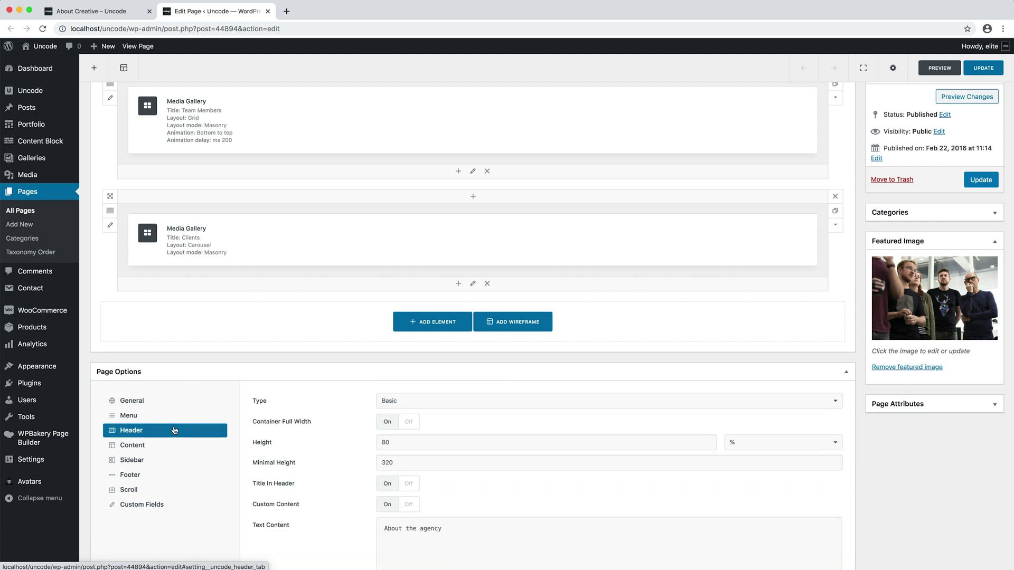
pyautogui.scroll(-4, 672, 346)
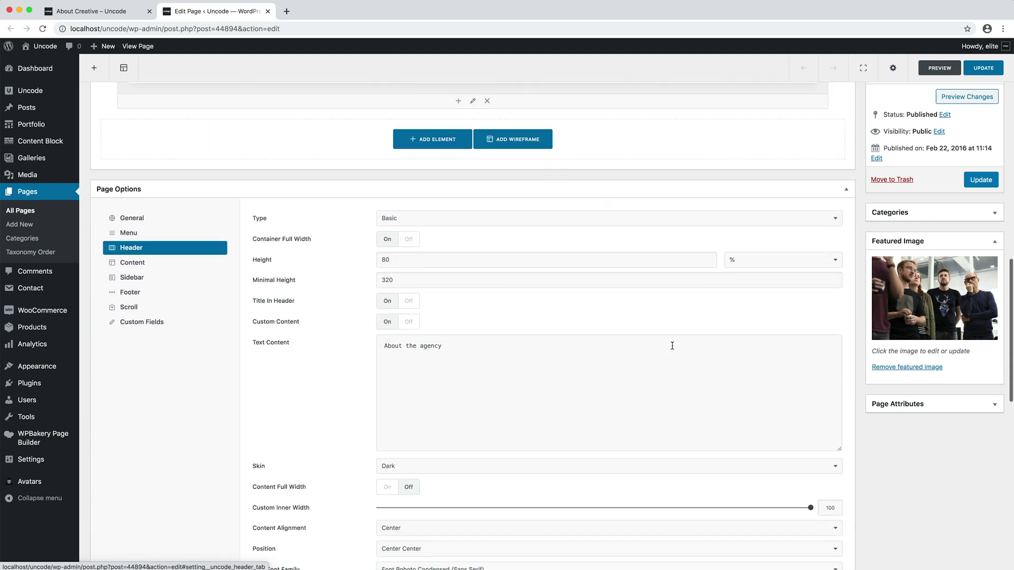
pyautogui.scroll(-1, 673, 346)
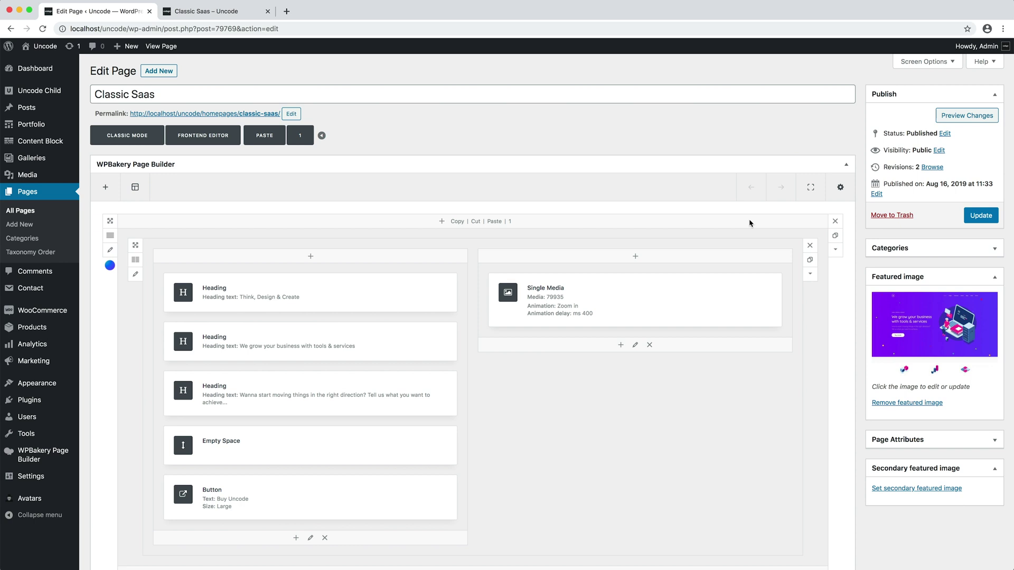
# - Check the live Classic Saas page, then show its Page Options header settings in the editor
pyautogui.click(251, 16)
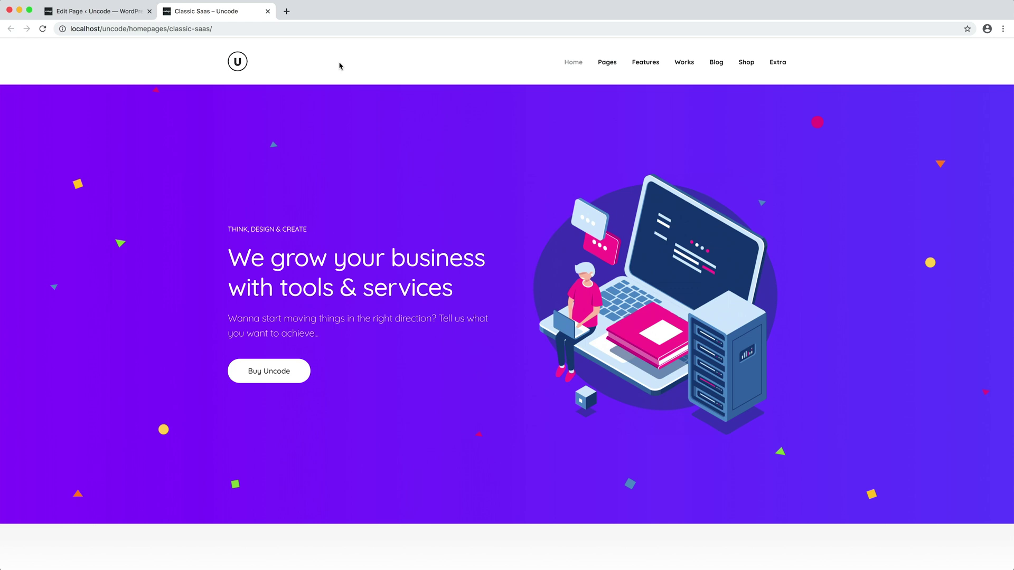
pyautogui.click(121, 13)
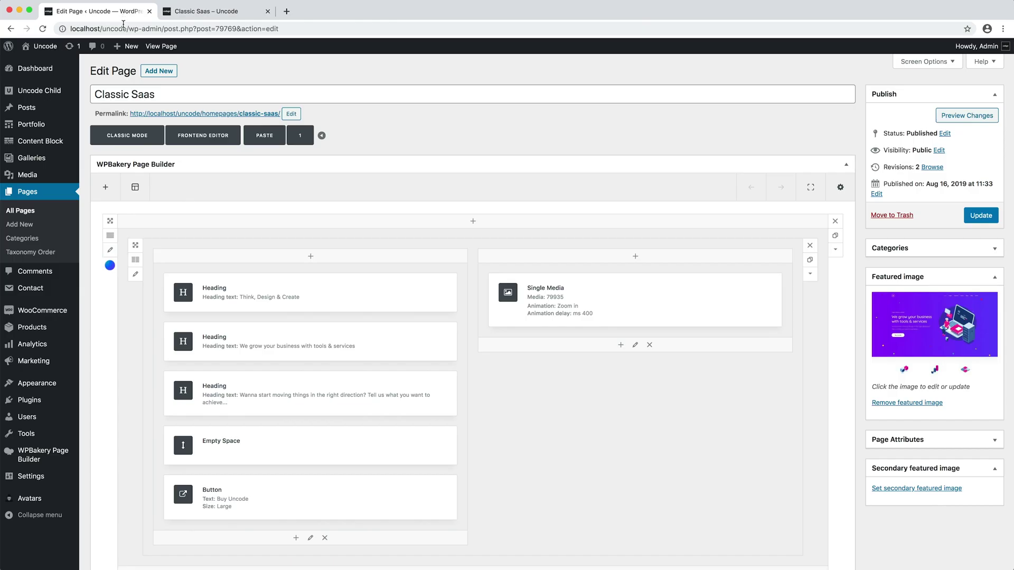
pyautogui.scroll(-1, 102, 317)
pyautogui.scroll(-15, 102, 318)
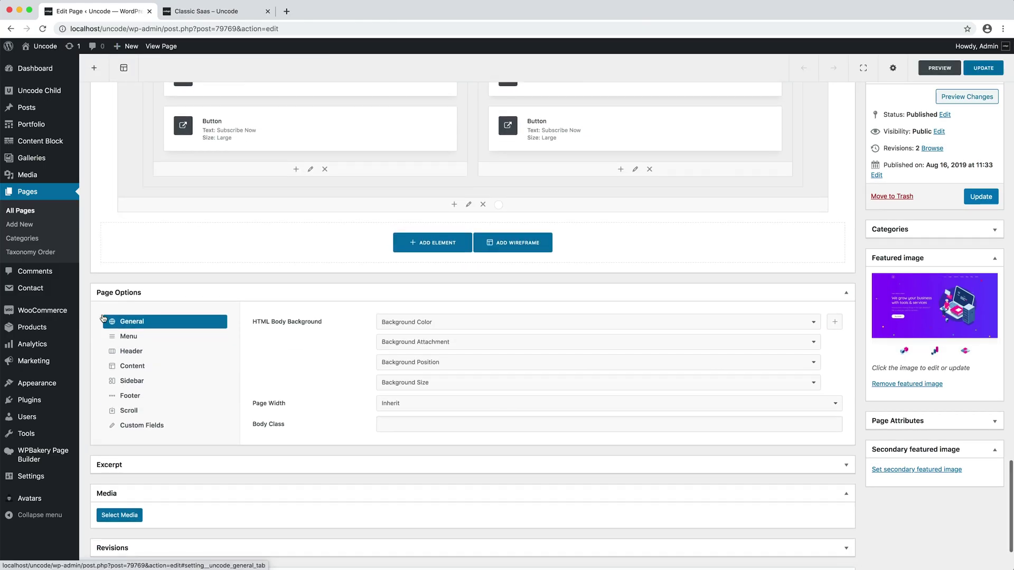
pyautogui.click(182, 352)
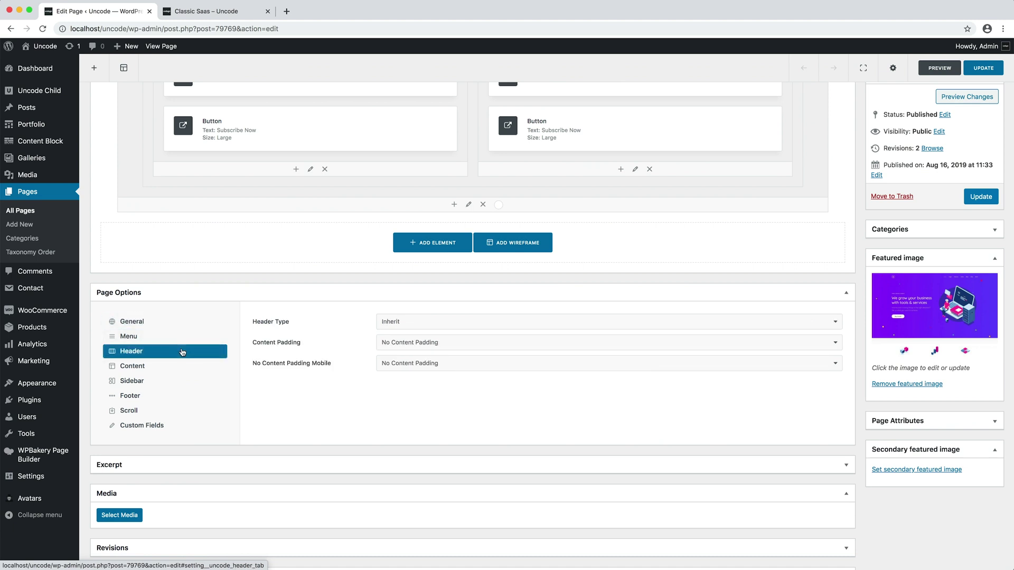
# - Set the header type to First Row, update the page, and reload its live view
pyautogui.click(471, 323)
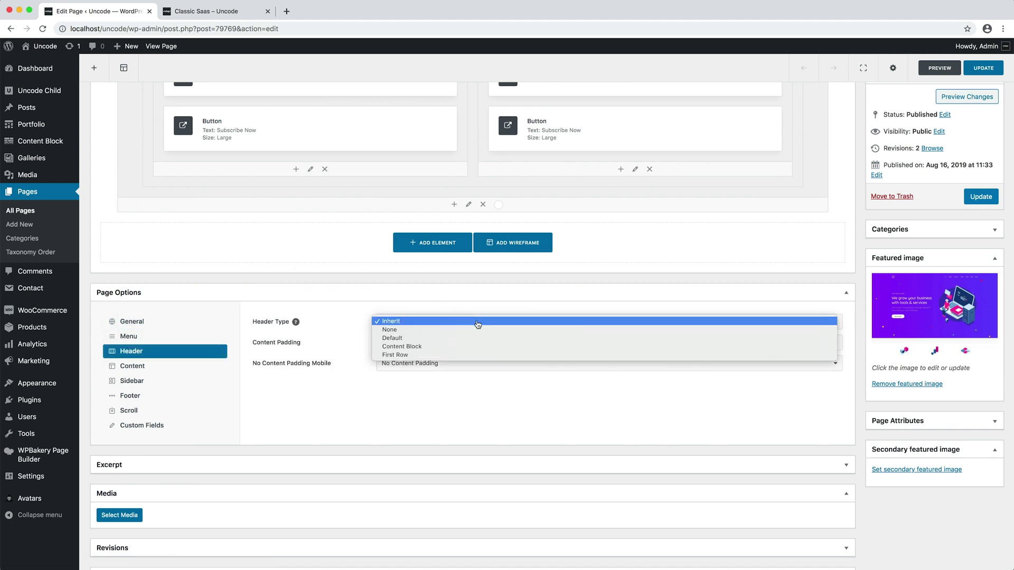
pyautogui.click(495, 356)
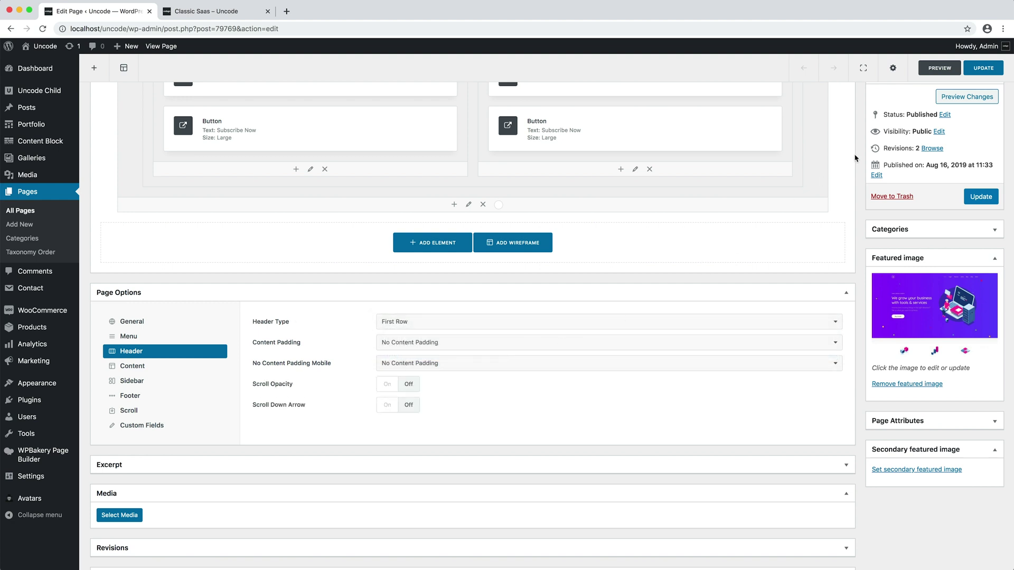
pyautogui.click(971, 72)
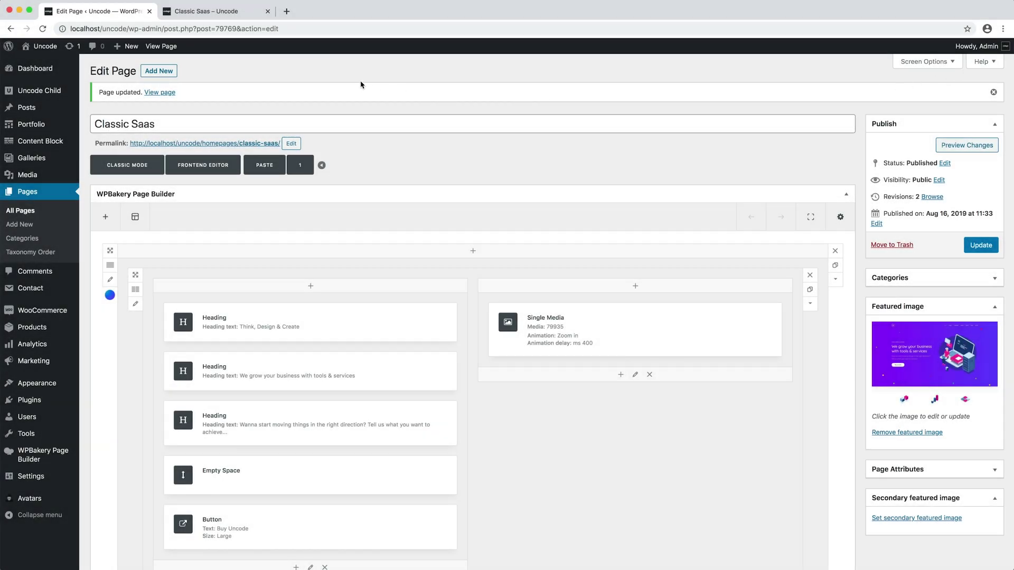
pyautogui.click(247, 15)
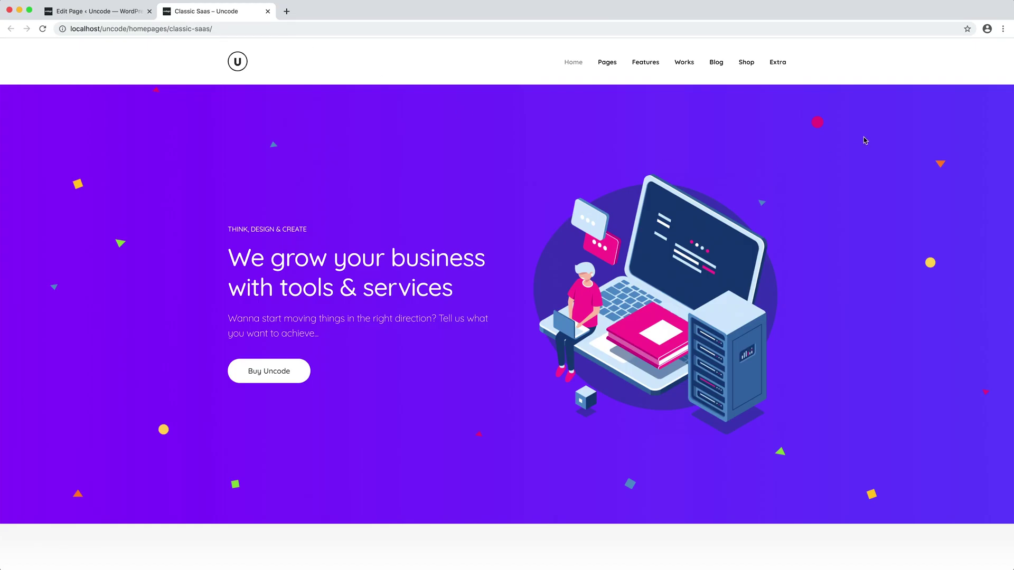
pyautogui.press('super+r')
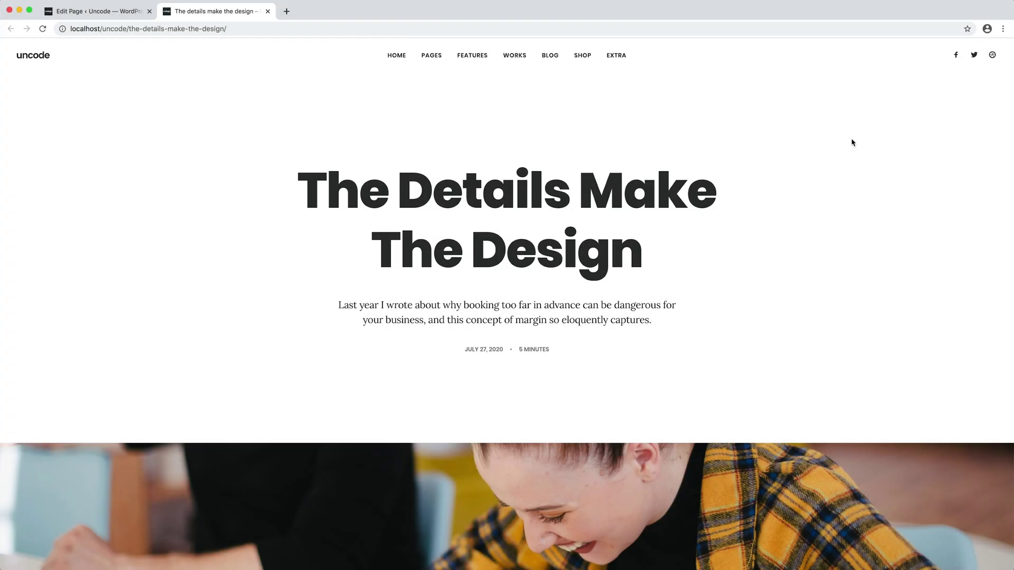
# - Set the page header type to First Row and reload the published post to compare
pyautogui.hotkey('ctrl', 'shift', 'Tab')
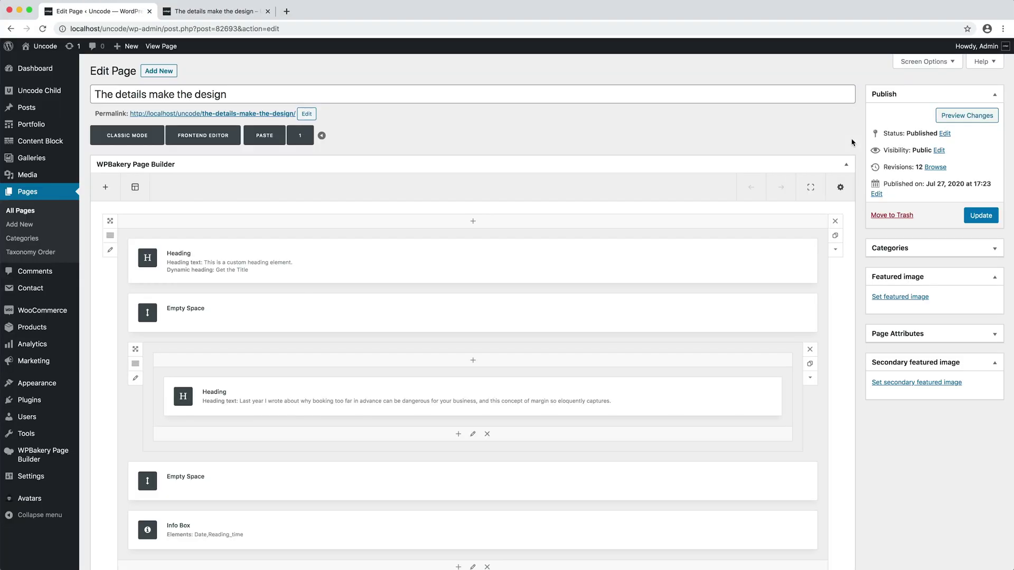
pyautogui.scroll(-9, 851, 143)
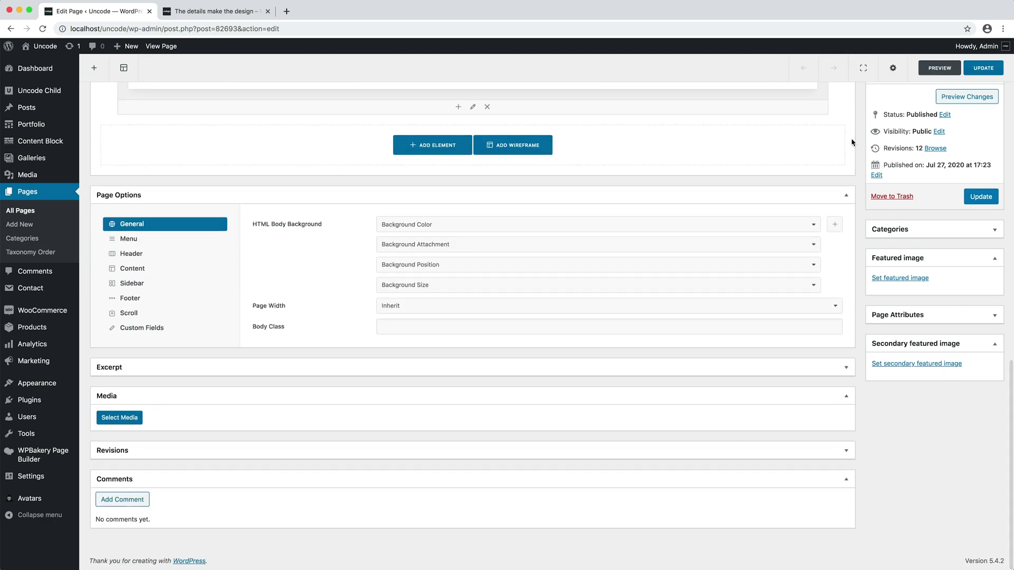
pyautogui.click(182, 255)
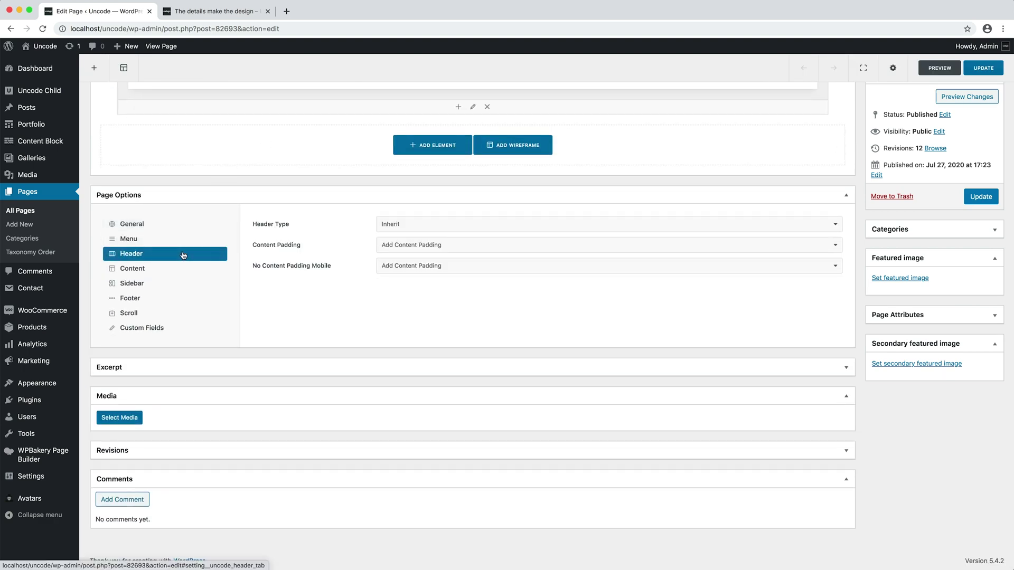
pyautogui.click(489, 224)
pyautogui.click(514, 257)
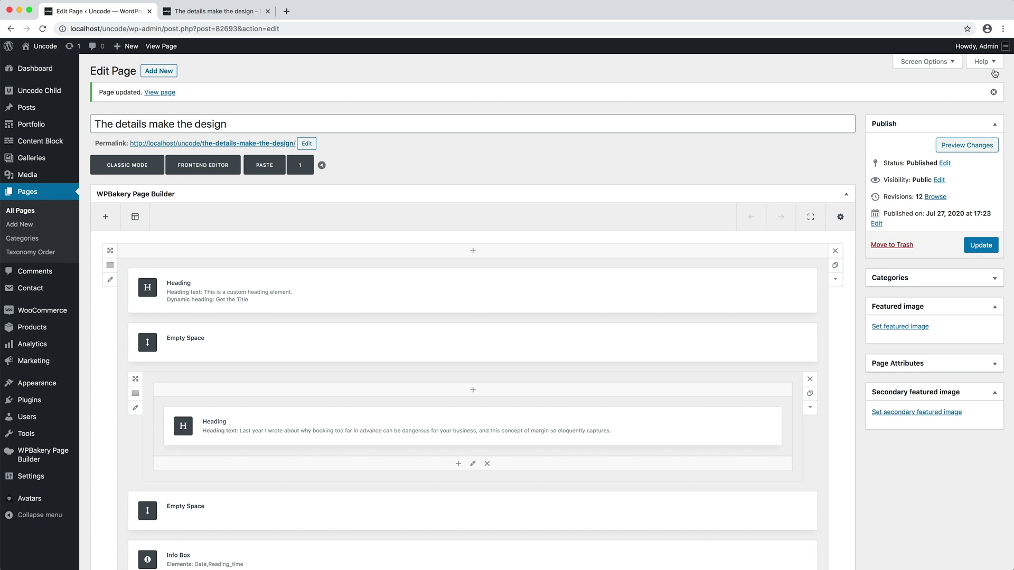
pyautogui.hotkey('ctrl', 'Tab')
pyautogui.press('super+r')
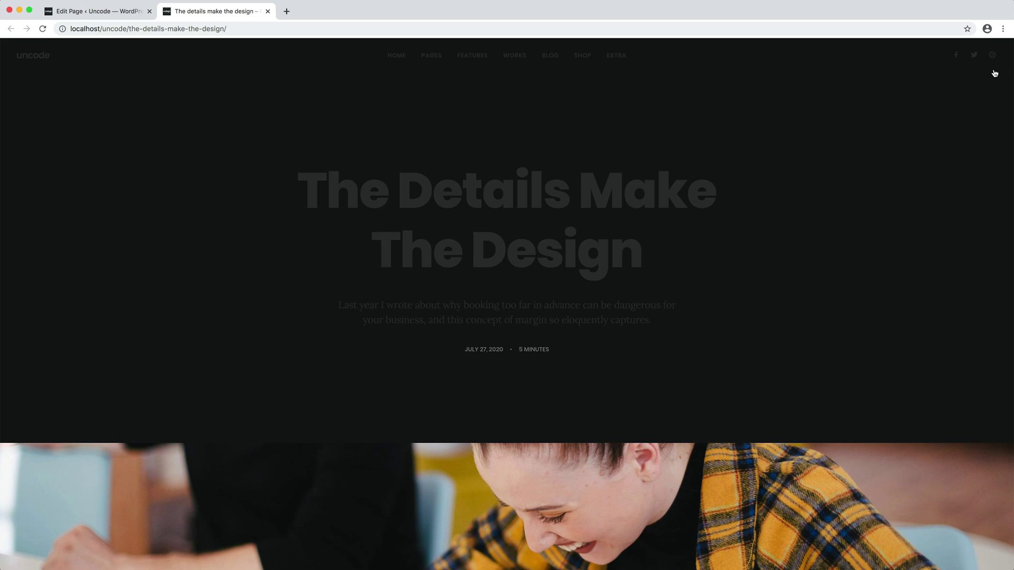
# - Give the first row a White background, update the page, and reload the post
pyautogui.hotkey('ctrl', 'shift', 'Tab')
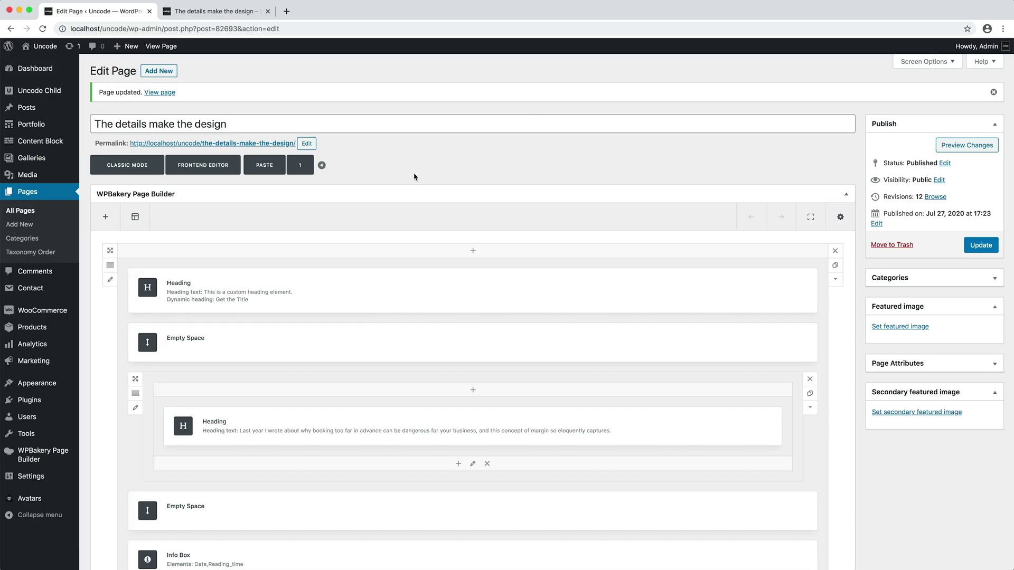
pyautogui.click(110, 280)
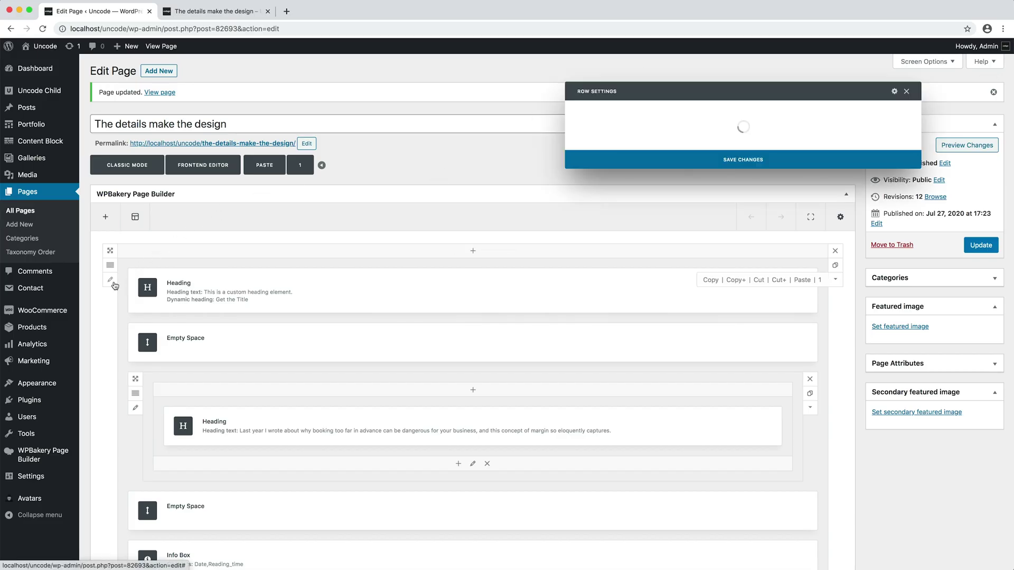
pyautogui.click(619, 116)
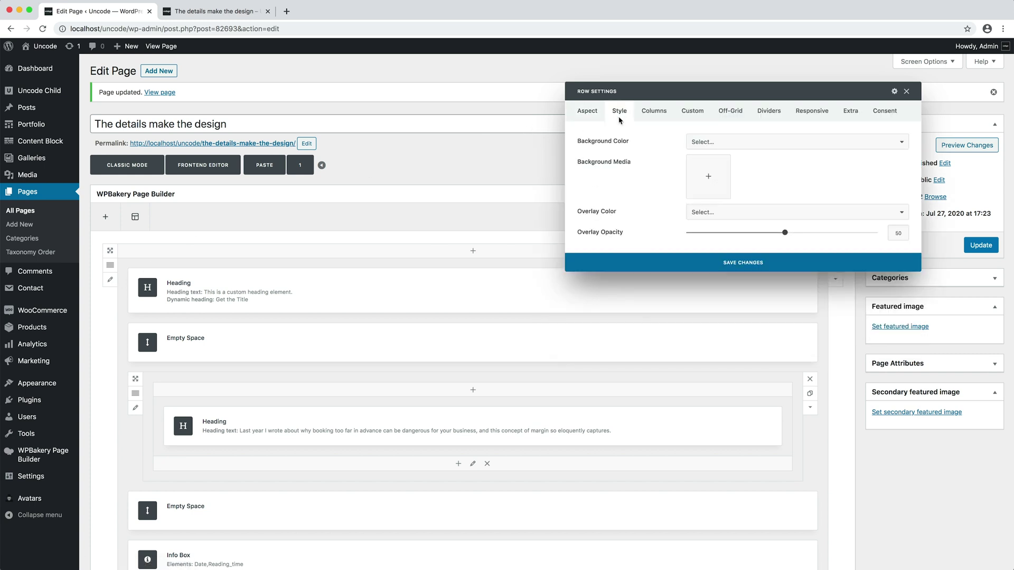
pyautogui.click(759, 143)
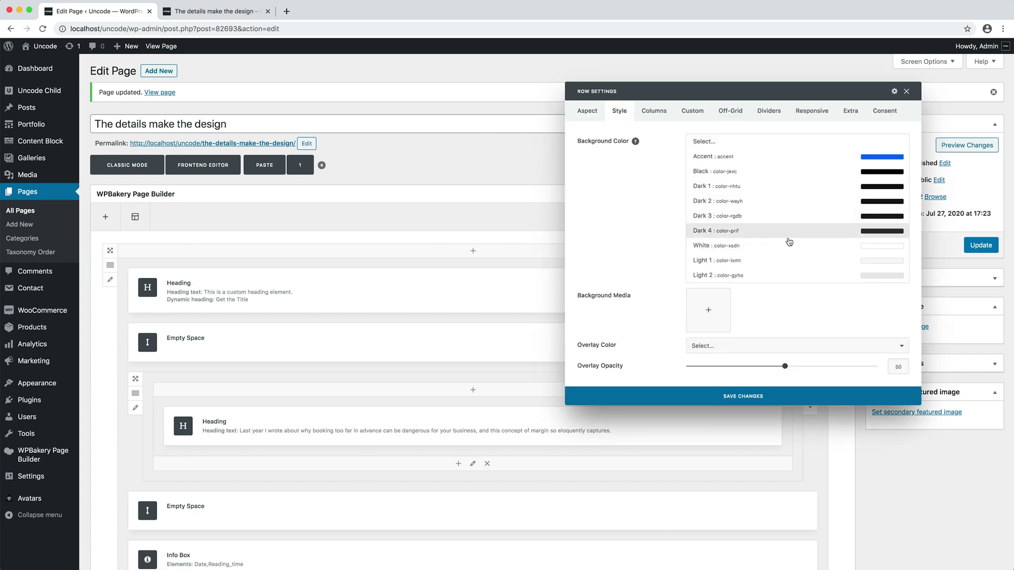
pyautogui.click(790, 244)
pyautogui.click(821, 263)
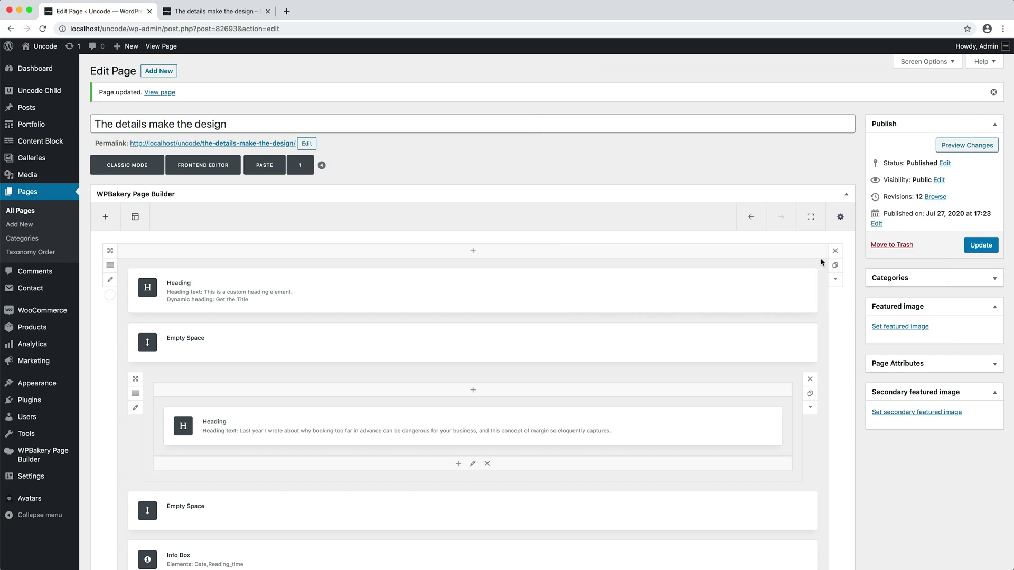
pyautogui.click(989, 247)
pyautogui.hotkey('ctrl', 'Tab')
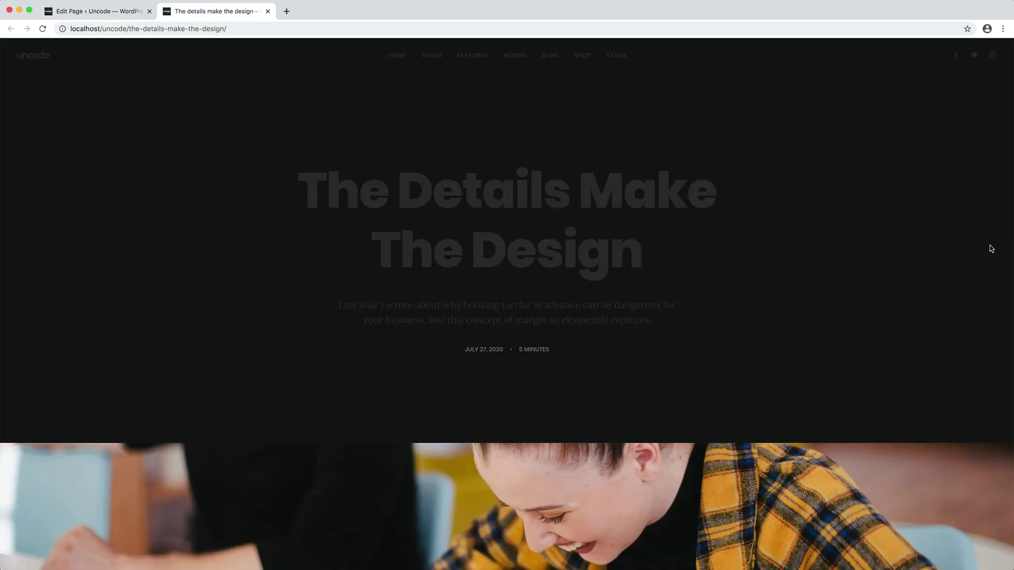
pyautogui.press('super+r')
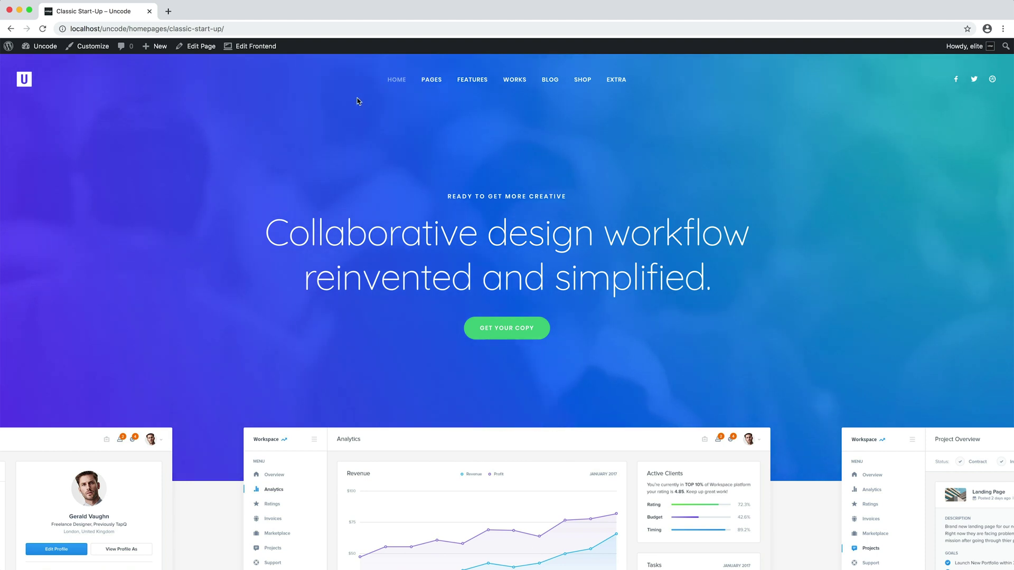
# - Open the Classic Start-Up page editor in a new tab and show its header settings
pyautogui.rightClick(213, 48)
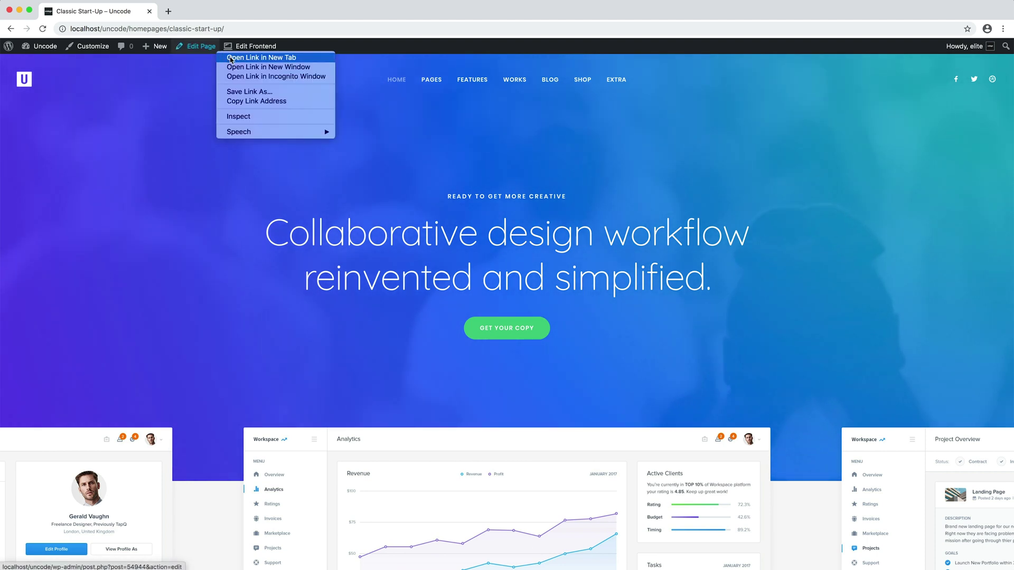
pyautogui.click(230, 59)
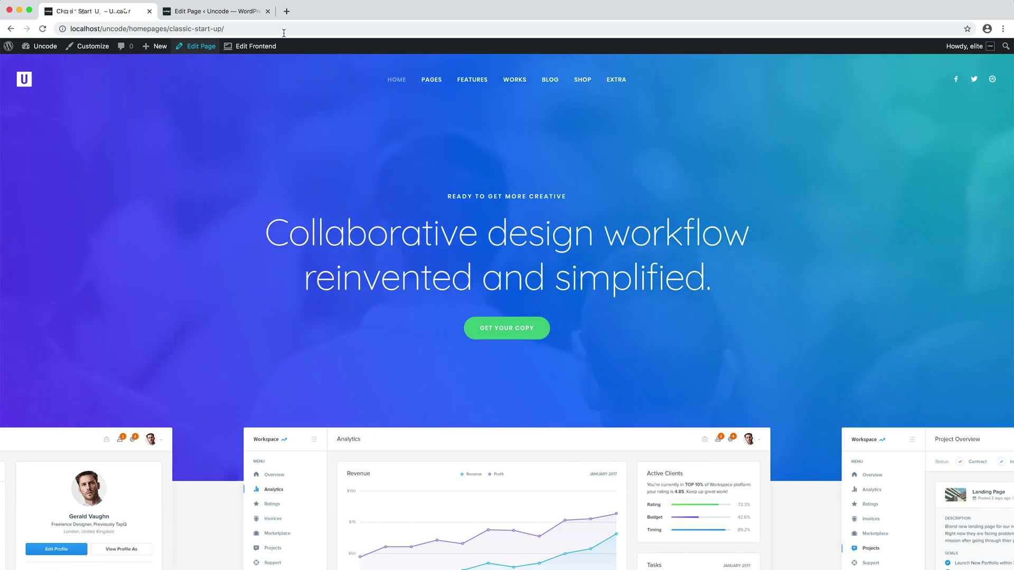
pyautogui.click(256, 16)
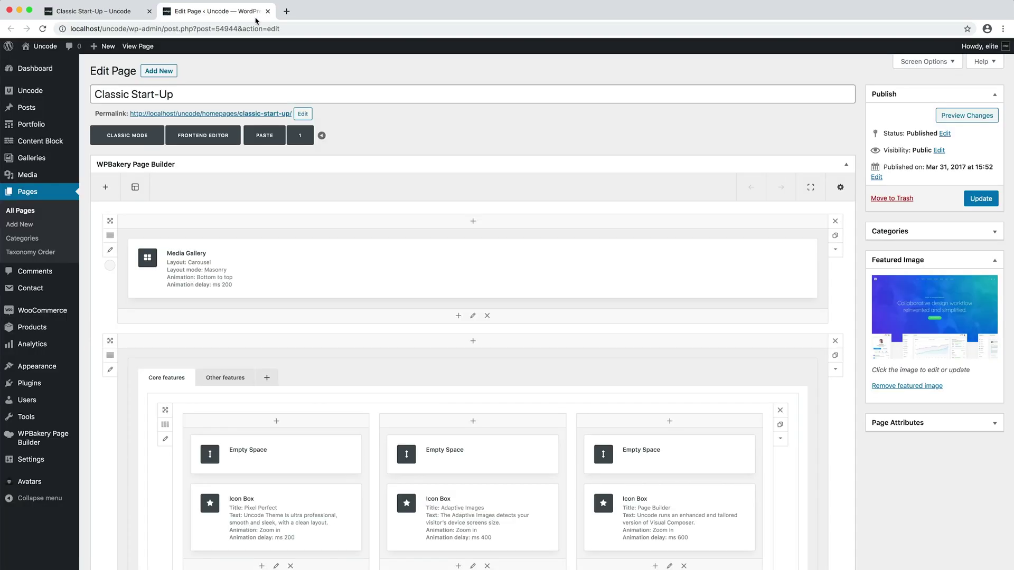
pyautogui.scroll(-20, 623, 291)
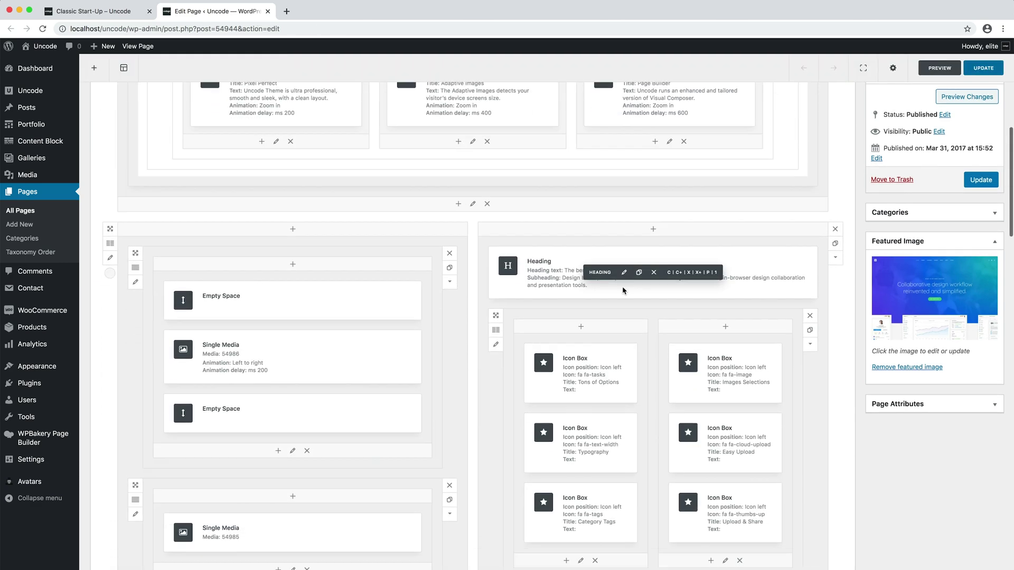
pyautogui.scroll(-10, 623, 290)
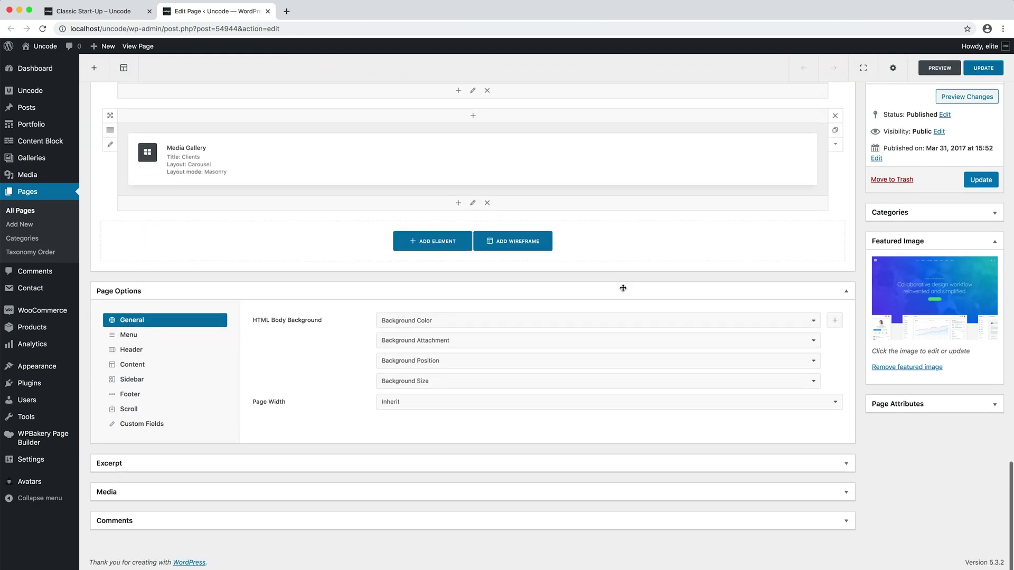
pyautogui.click(191, 355)
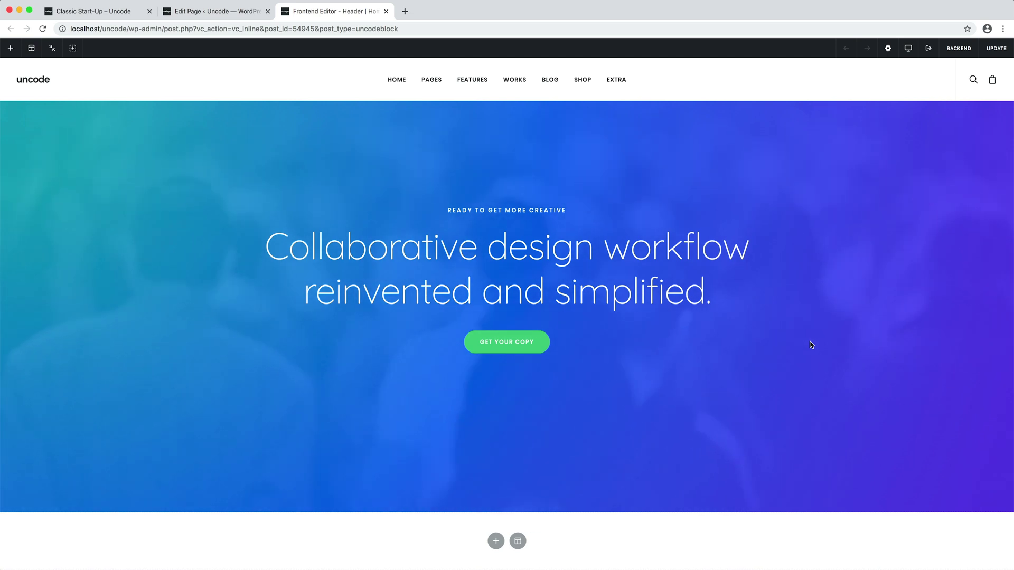
# - Give the hero heading weight 500 and a Lines curtain animation with a 200 ms delay, then save
pyautogui.click(510, 269)
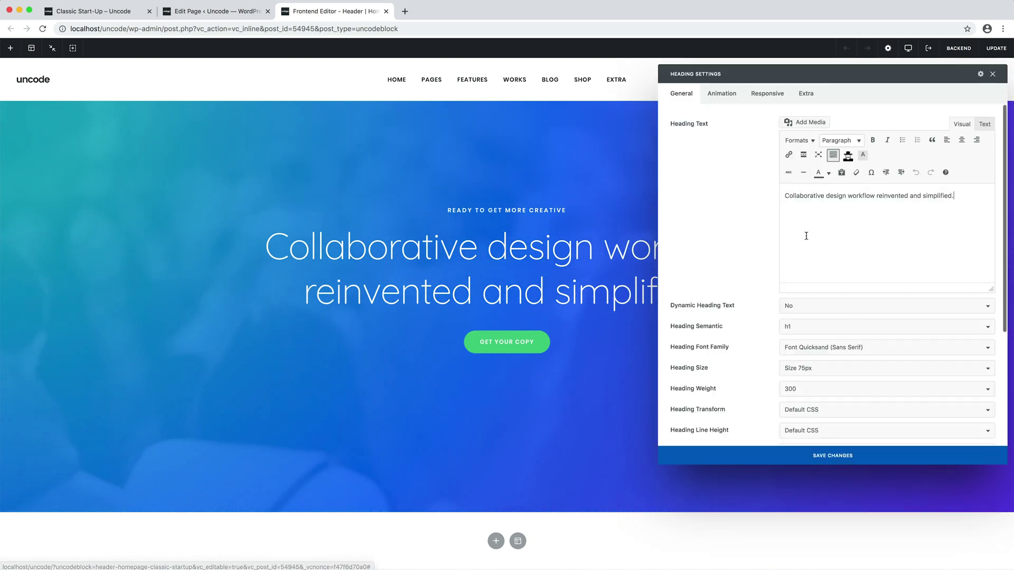
pyautogui.click(863, 395)
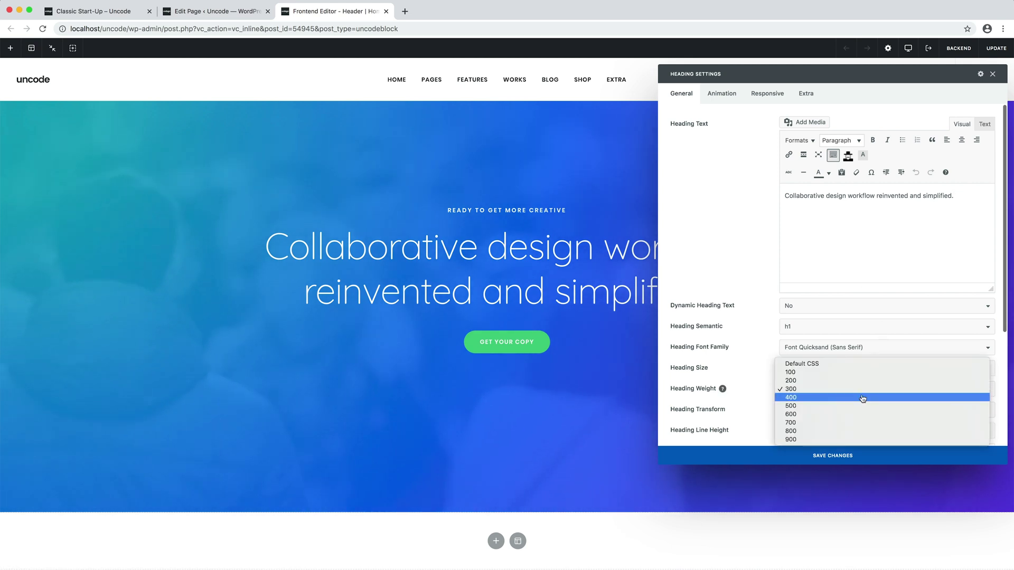
pyautogui.click(861, 410)
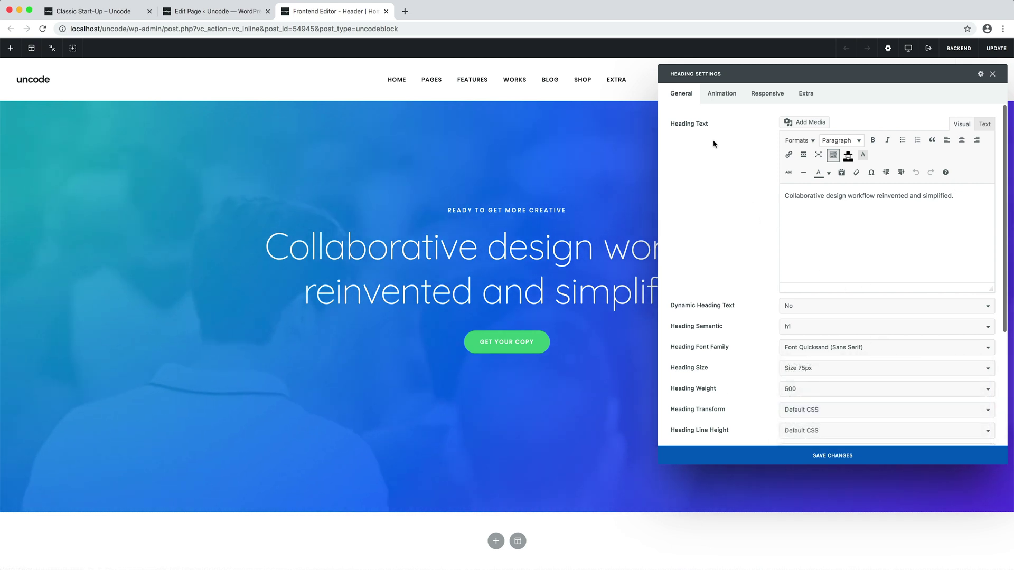
pyautogui.click(729, 100)
pyautogui.click(867, 124)
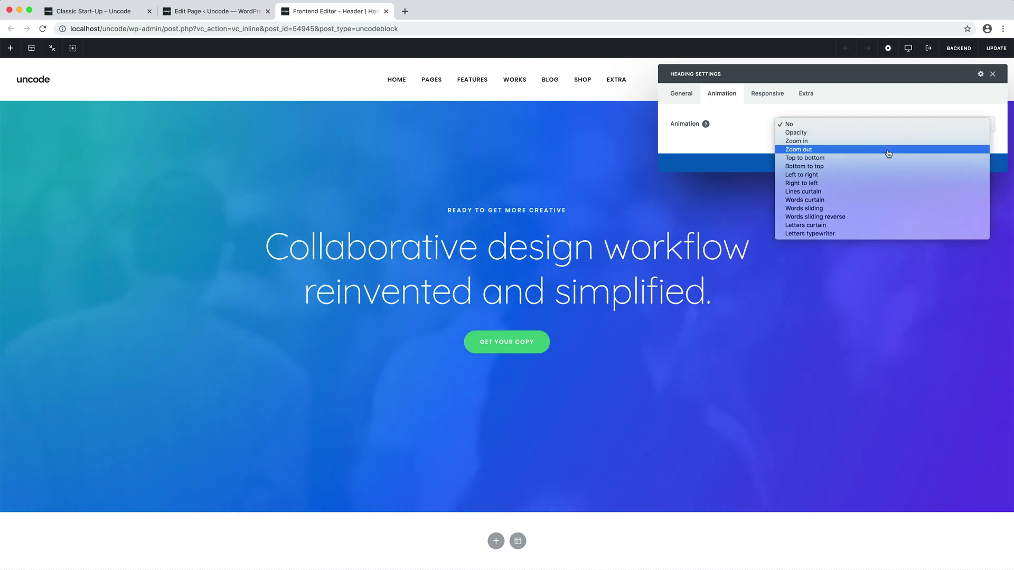
pyautogui.click(892, 192)
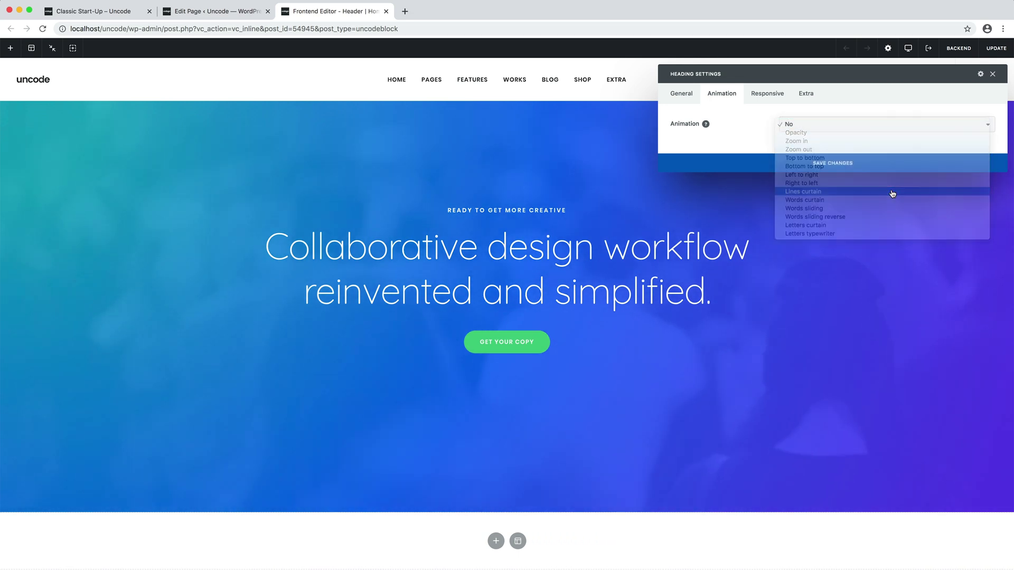
pyautogui.click(881, 166)
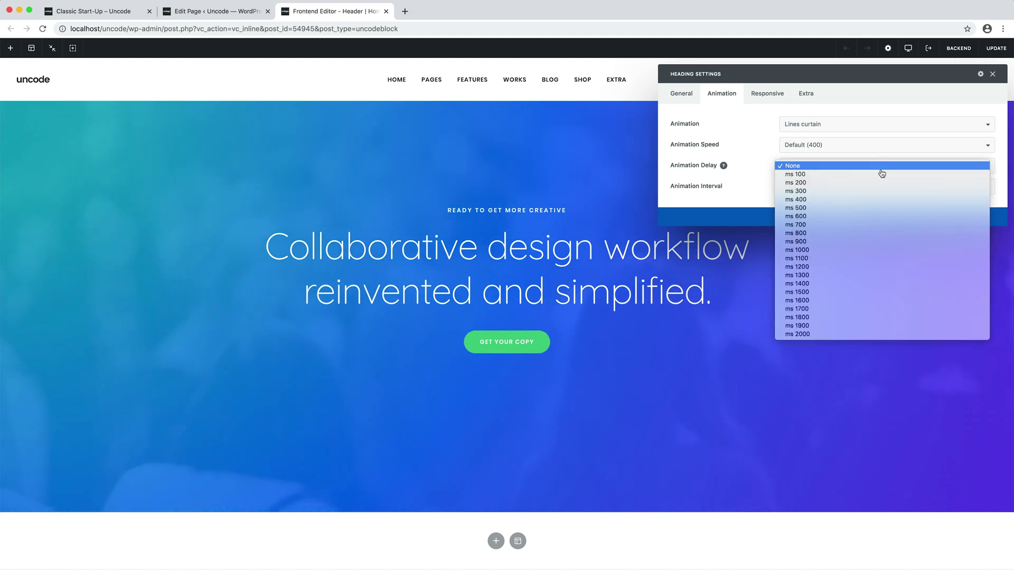
pyautogui.click(882, 183)
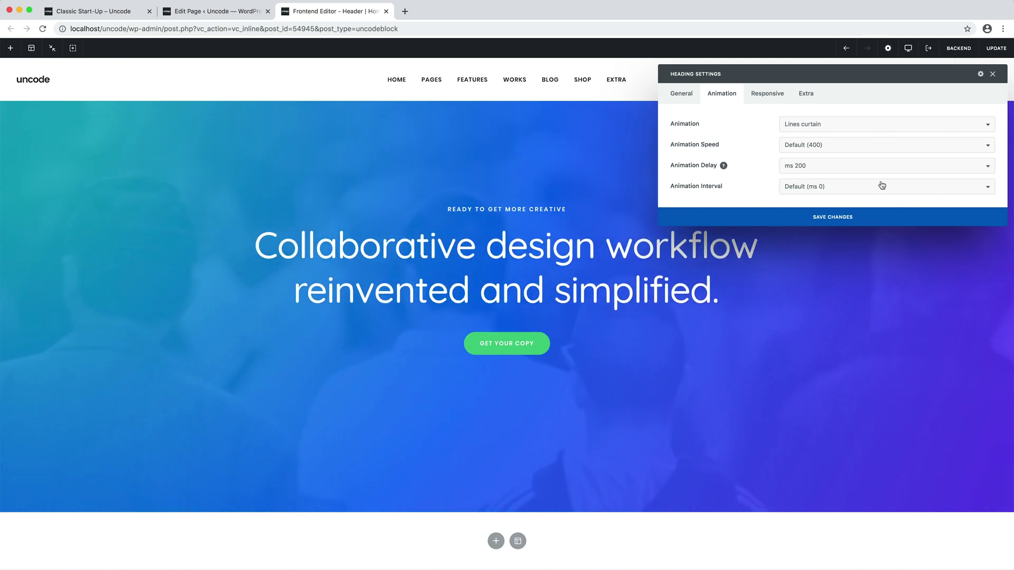
pyautogui.click(993, 74)
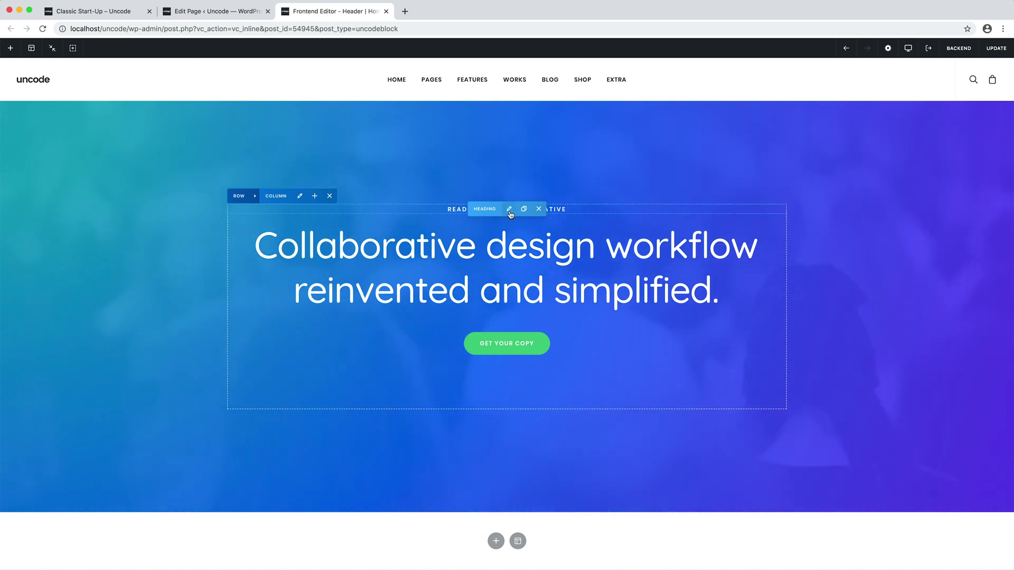
# - Remove the READY TO GET MORE CREATIVE subheading and give the hero row a Majorelle Blue overlay
pyautogui.click(538, 210)
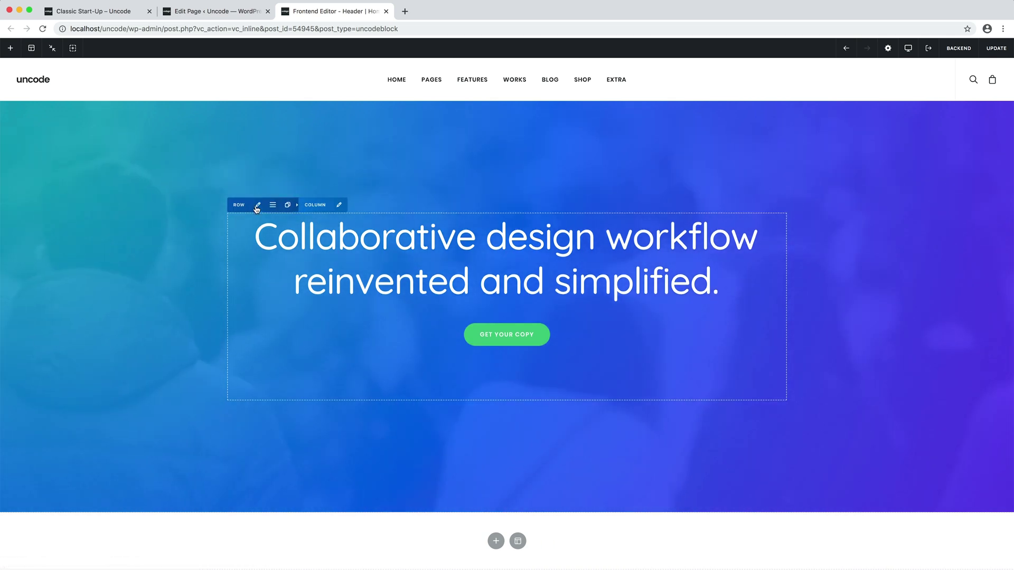
pyautogui.click(257, 206)
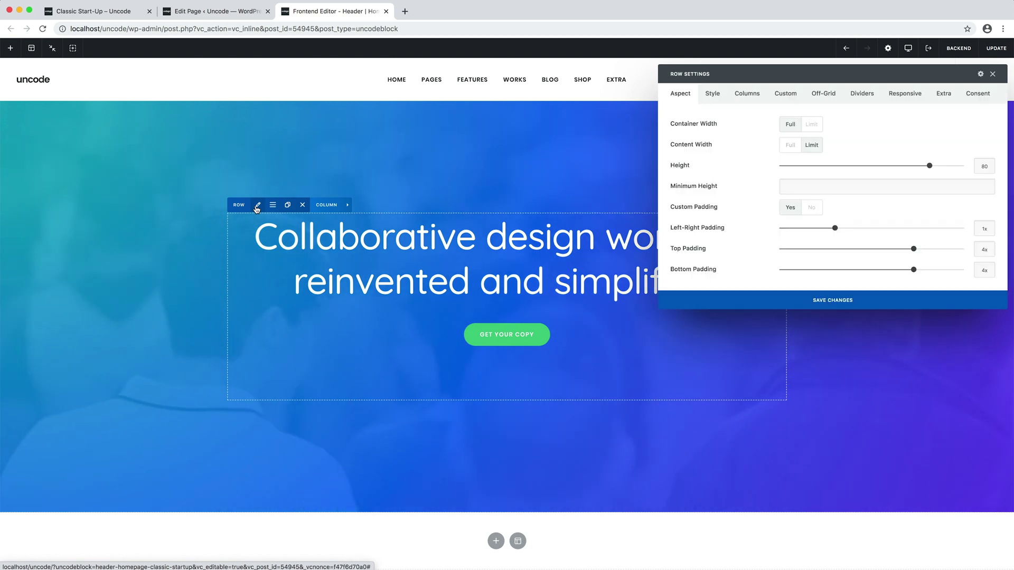
pyautogui.click(712, 97)
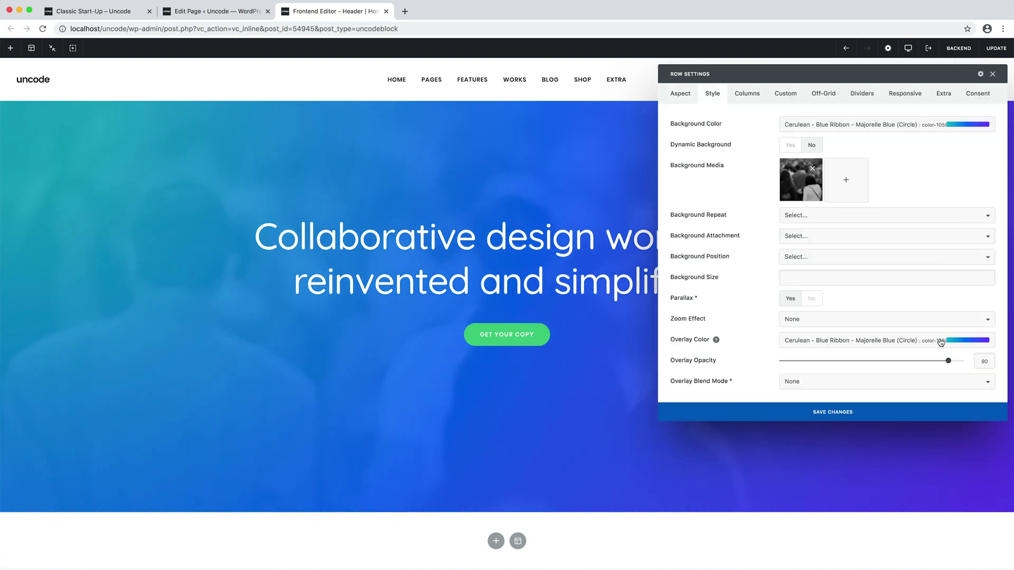
pyautogui.click(961, 340)
pyautogui.scroll(-2, 935, 384)
pyautogui.scroll(-3, 934, 384)
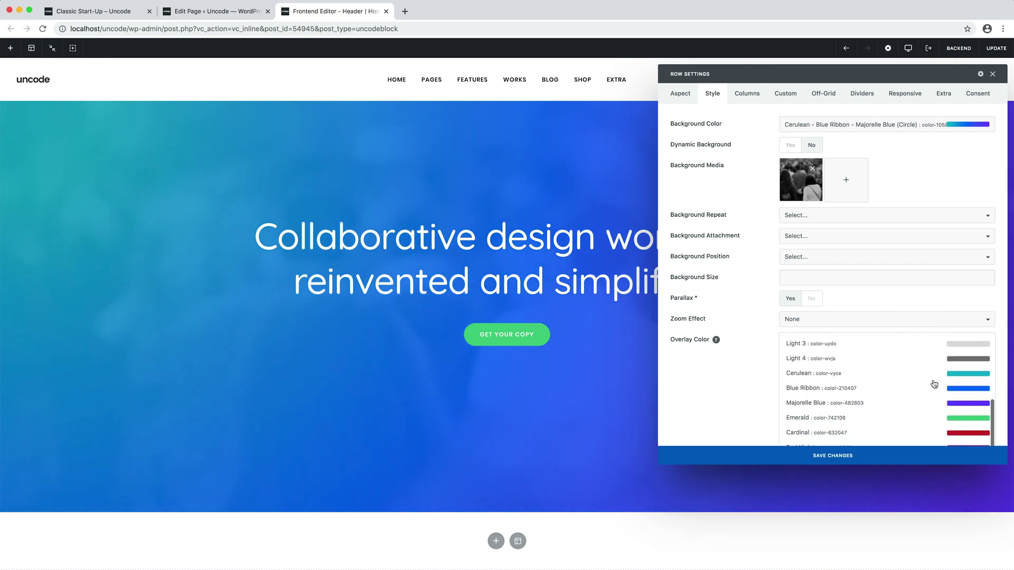
pyautogui.click(925, 405)
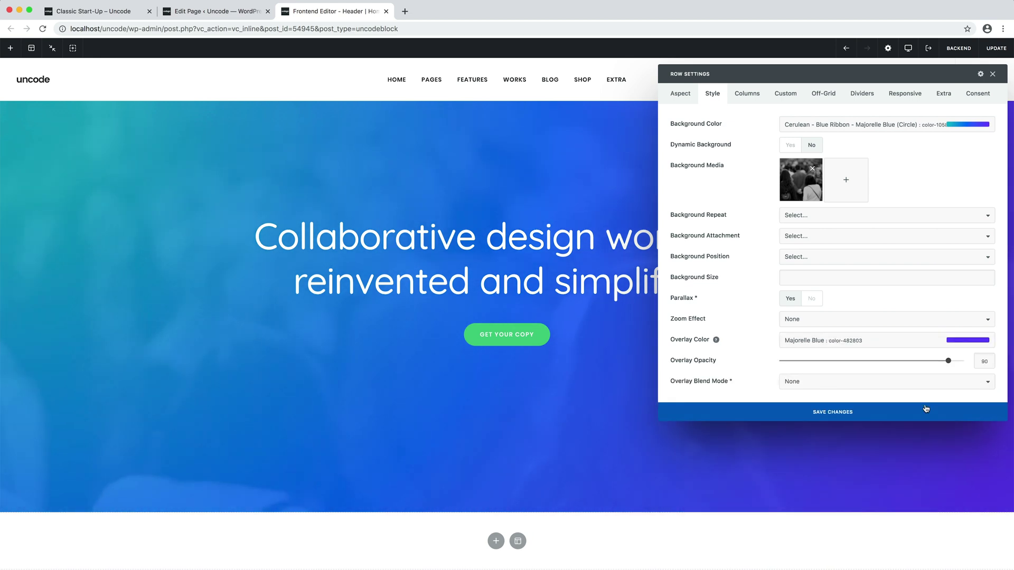
# - Save the row's overlay settings and update the Classic Start-Up header content block
pyautogui.click(925, 409)
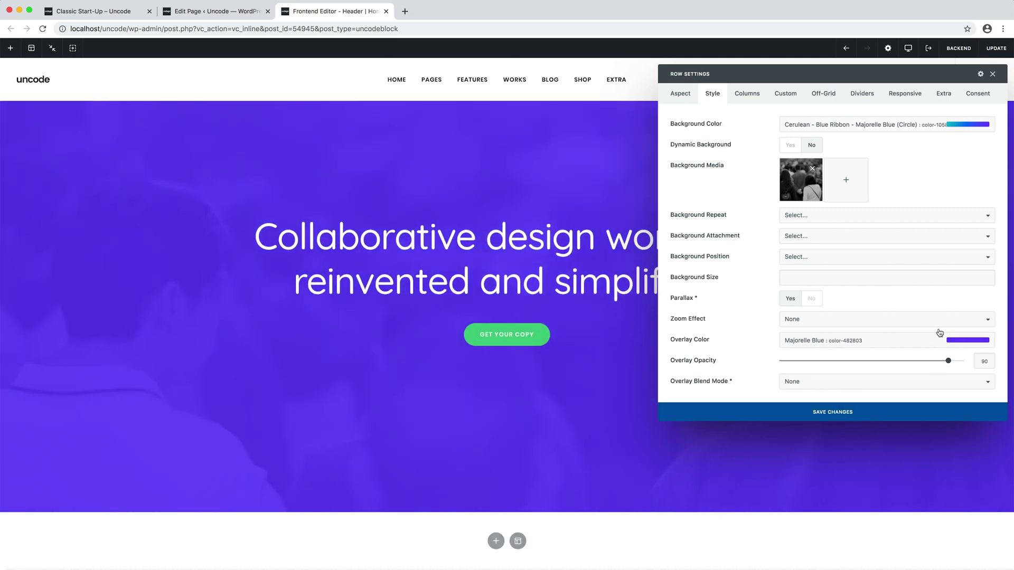
pyautogui.click(993, 74)
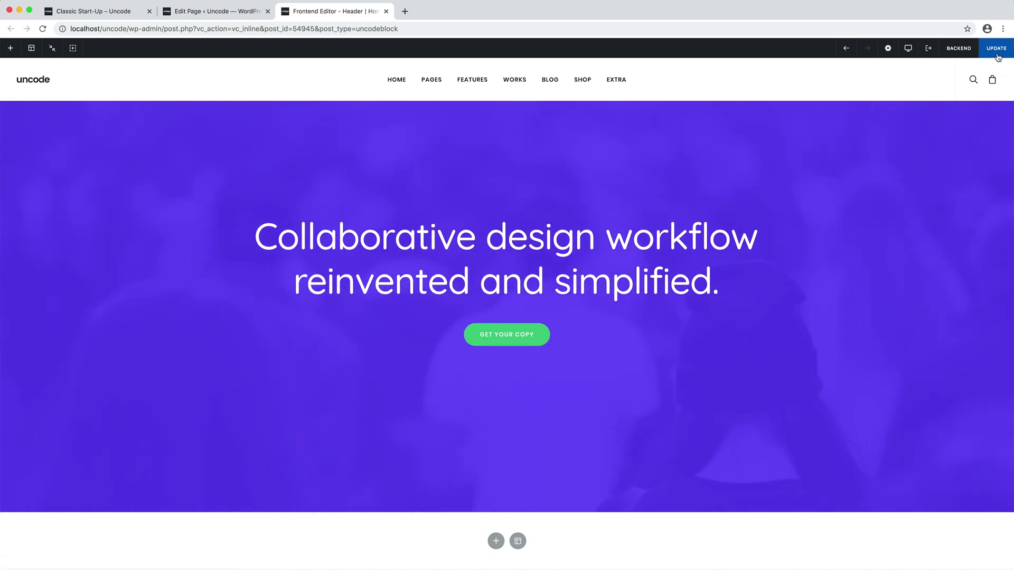
pyautogui.click(997, 48)
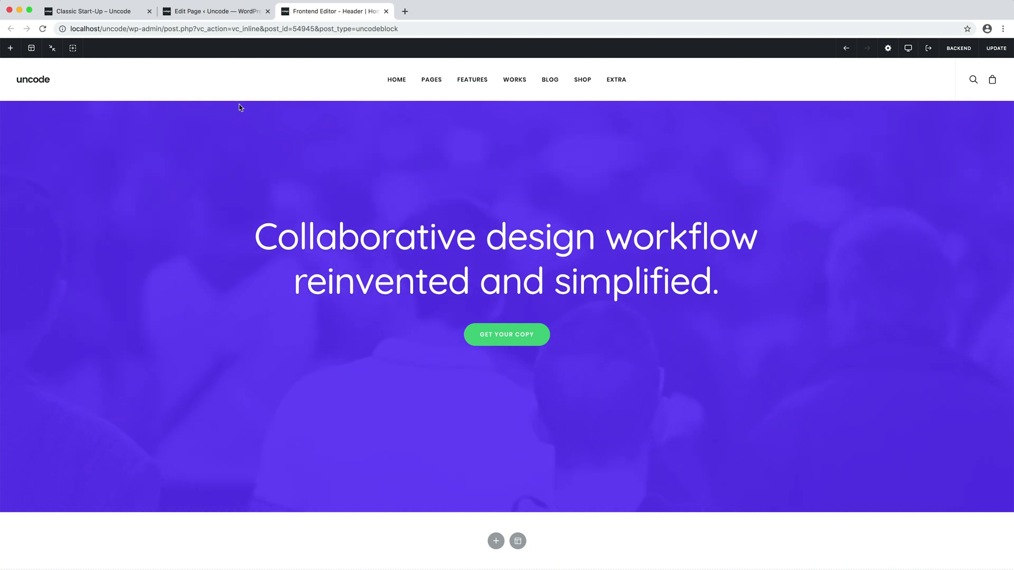
# - Reload the Classic Start-Up page to see the blue hero, then view Calm over the horizon and Working from home
pyautogui.click(108, 11)
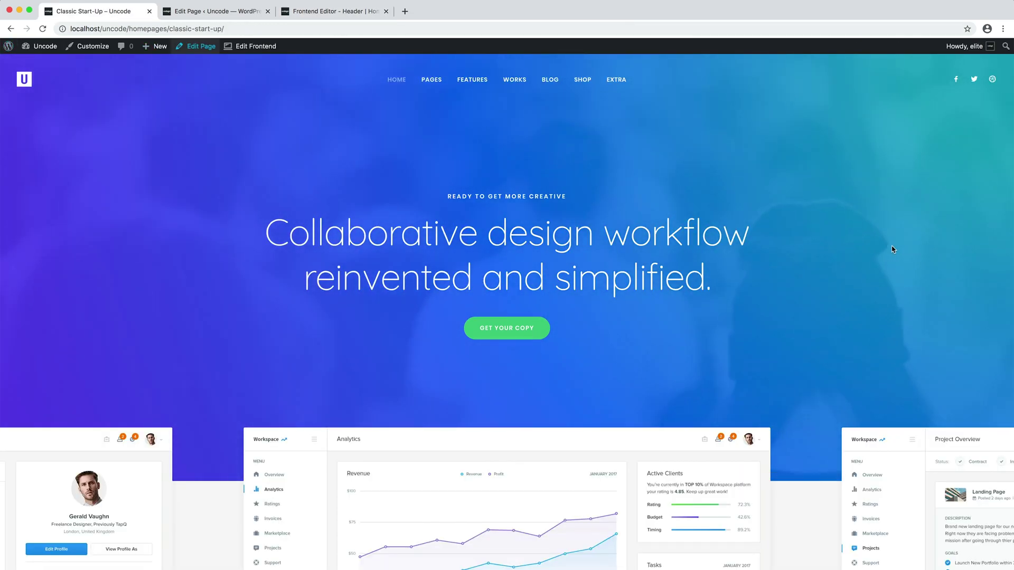
pyautogui.press('super+r')
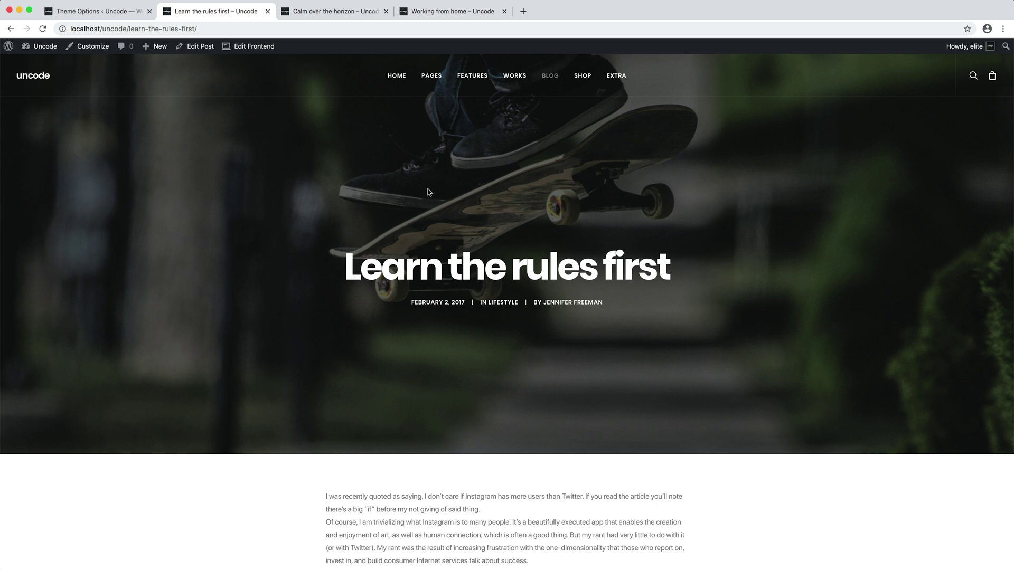
pyautogui.click(343, 10)
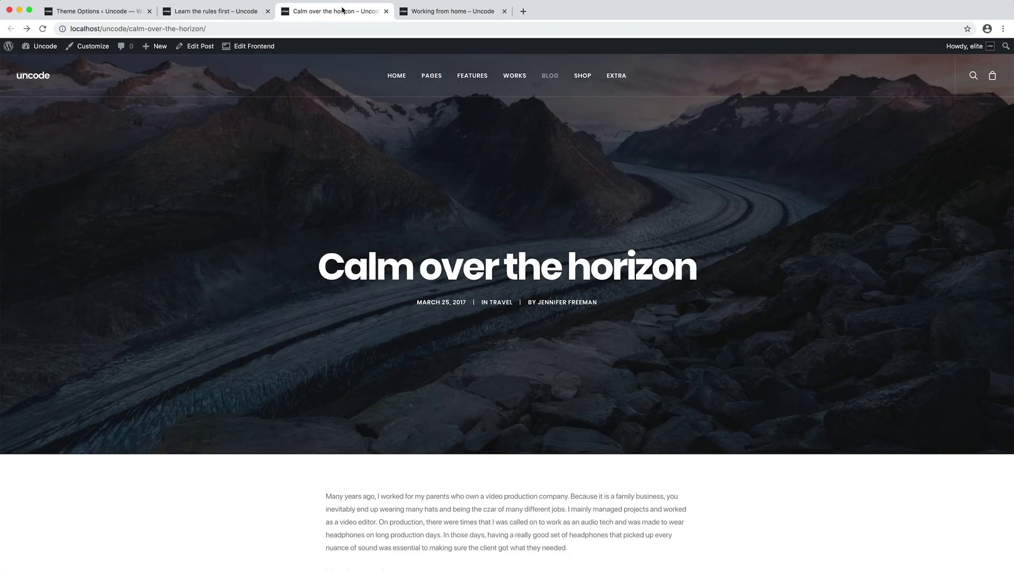
pyautogui.click(440, 17)
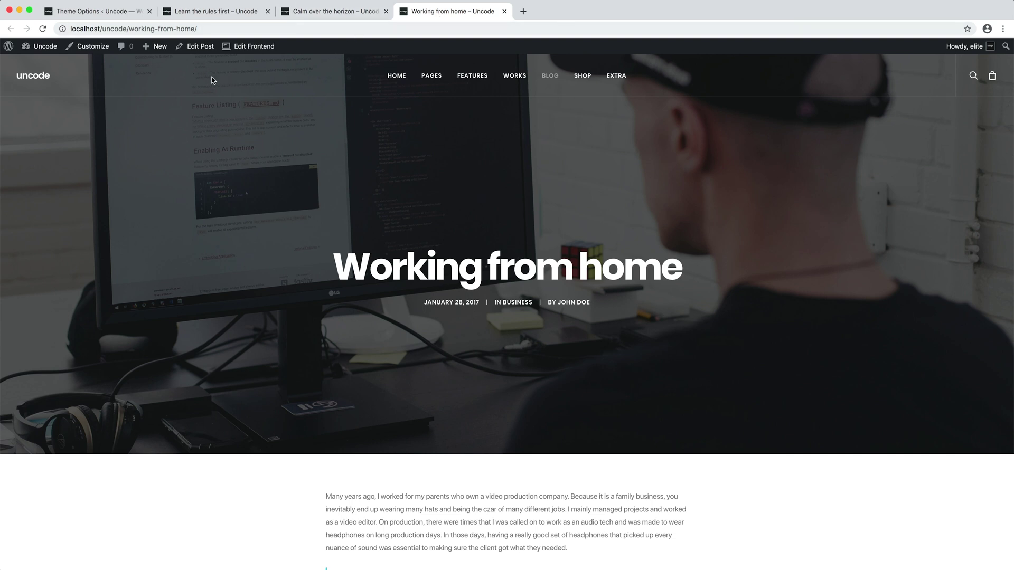
# - Set the single-post Header Type to Content Block with Header | Post Variation One, then view Learn the rules first
pyautogui.click(134, 15)
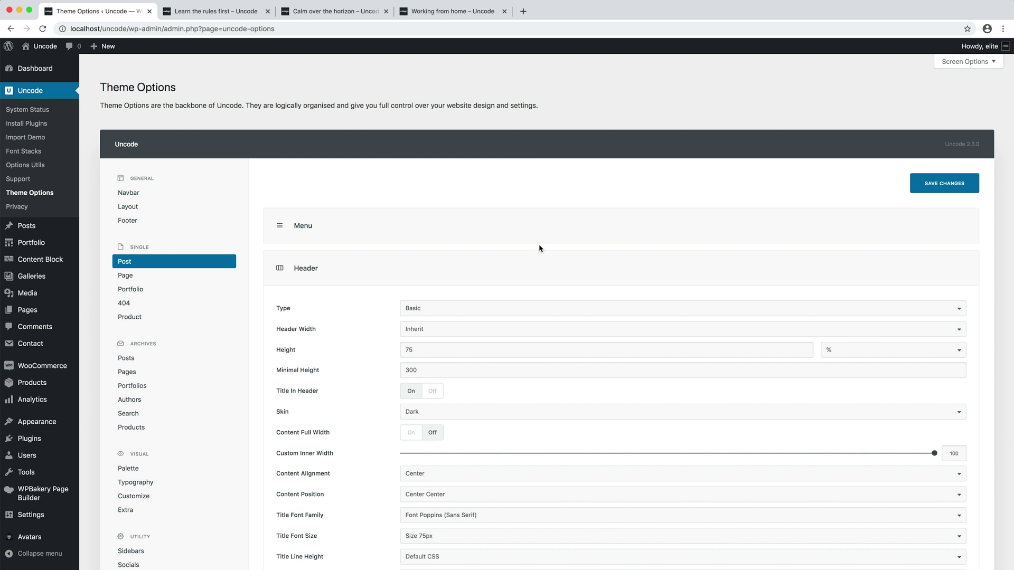
pyautogui.click(519, 308)
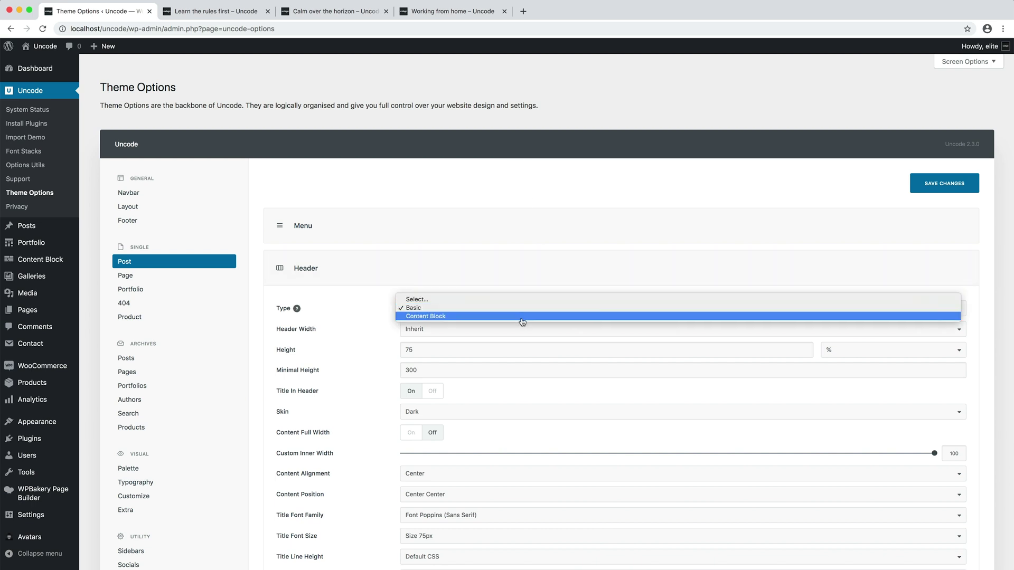
pyautogui.click(522, 316)
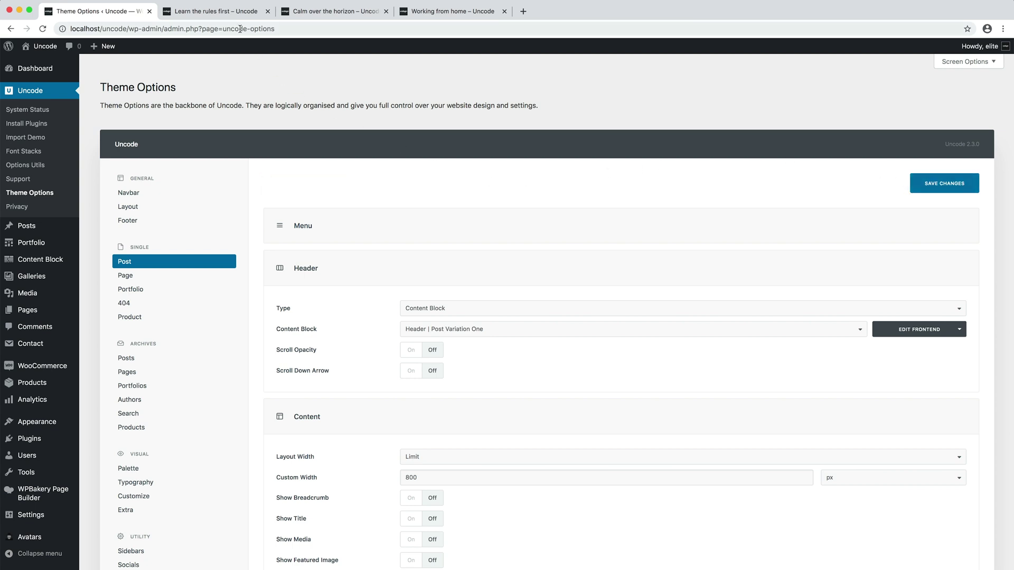
pyautogui.click(235, 12)
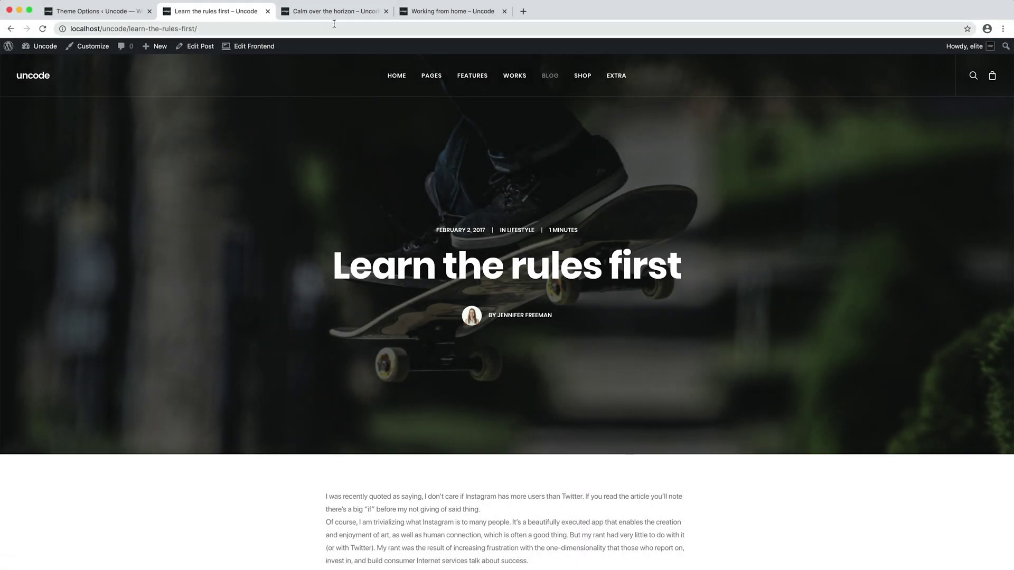
# - Check the Post Variation One header on the Calm over the horizon and Working from home posts
pyautogui.click(353, 12)
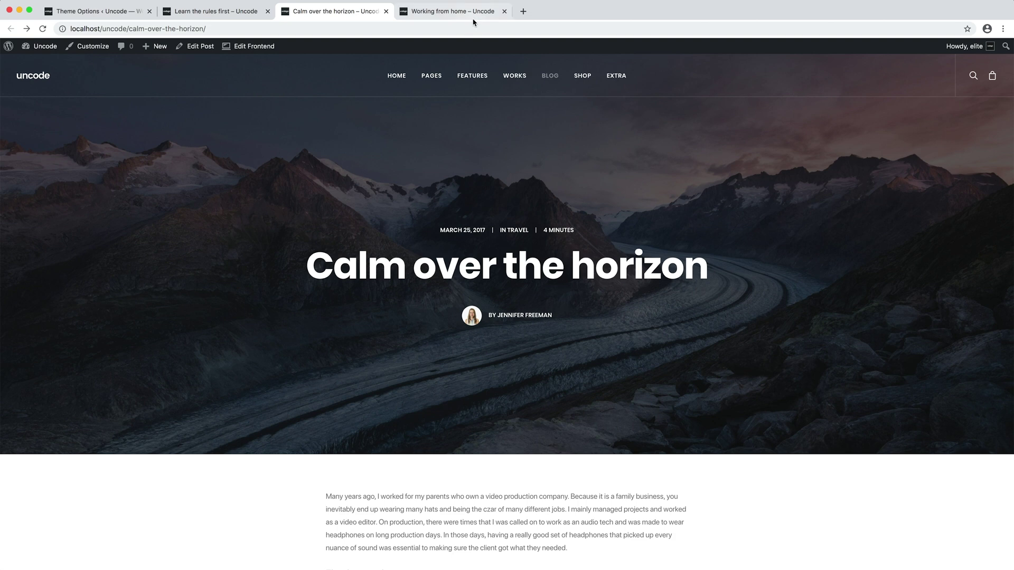
pyautogui.click(474, 21)
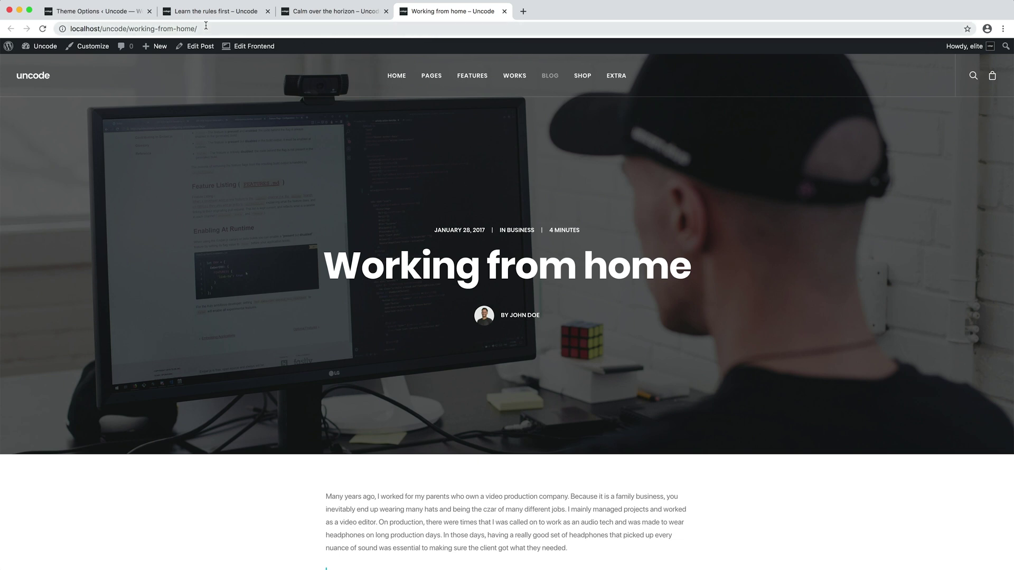
# - In the frontend editor, inspect the Post Variation One heading settings that pull in the post title
pyautogui.click(113, 10)
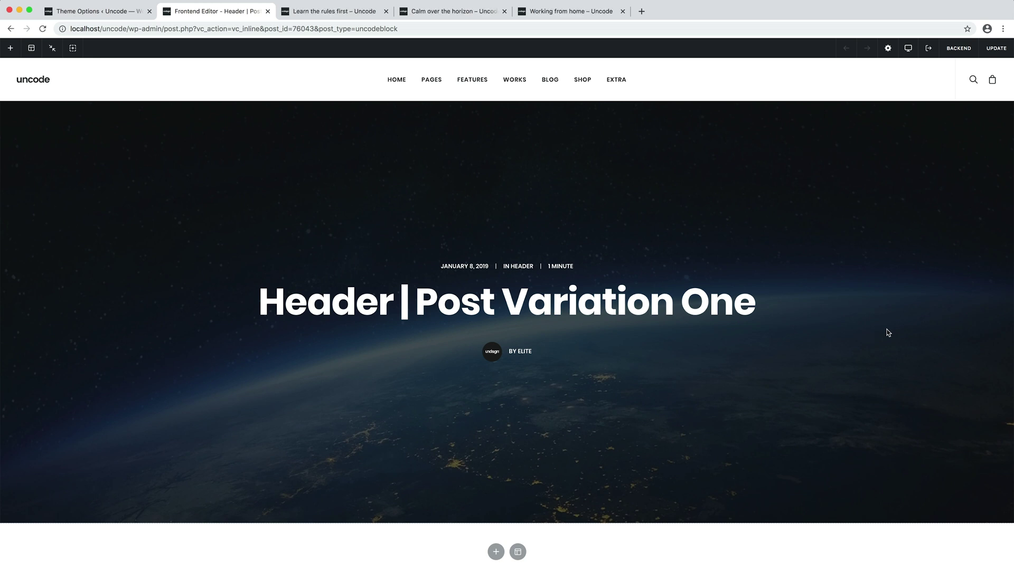
pyautogui.moveTo(770, 229)
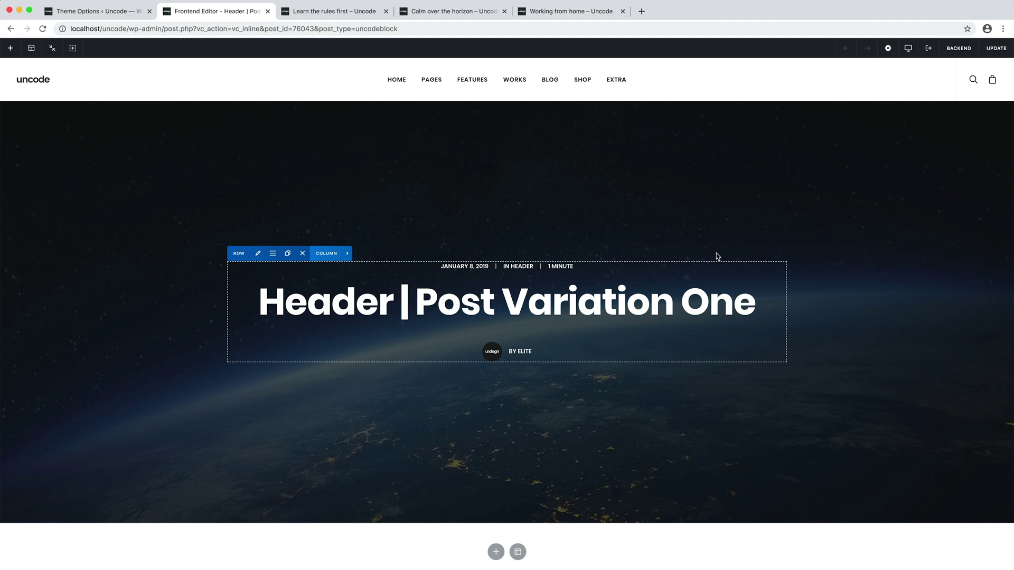
pyautogui.moveTo(689, 280)
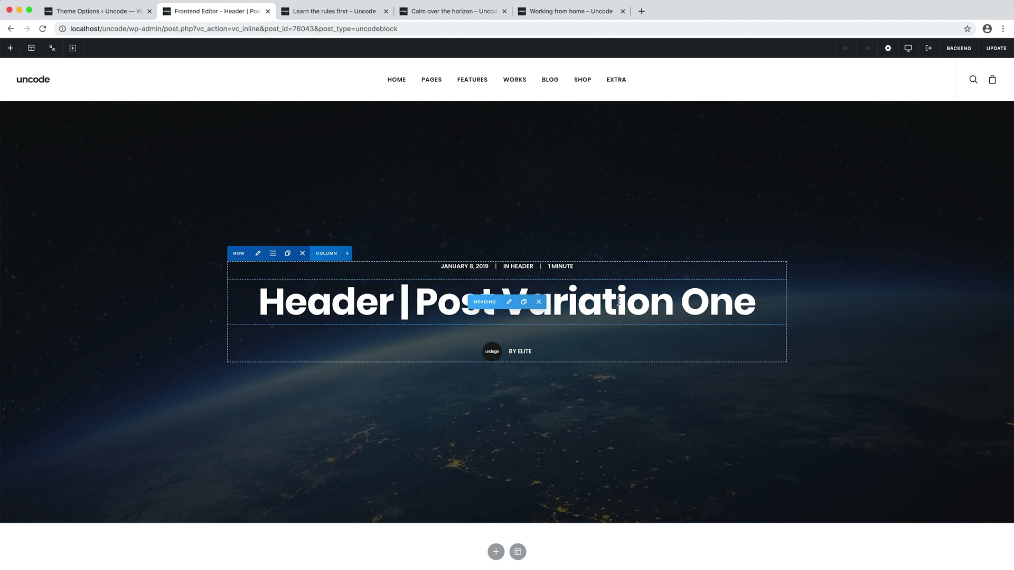
pyautogui.click(507, 302)
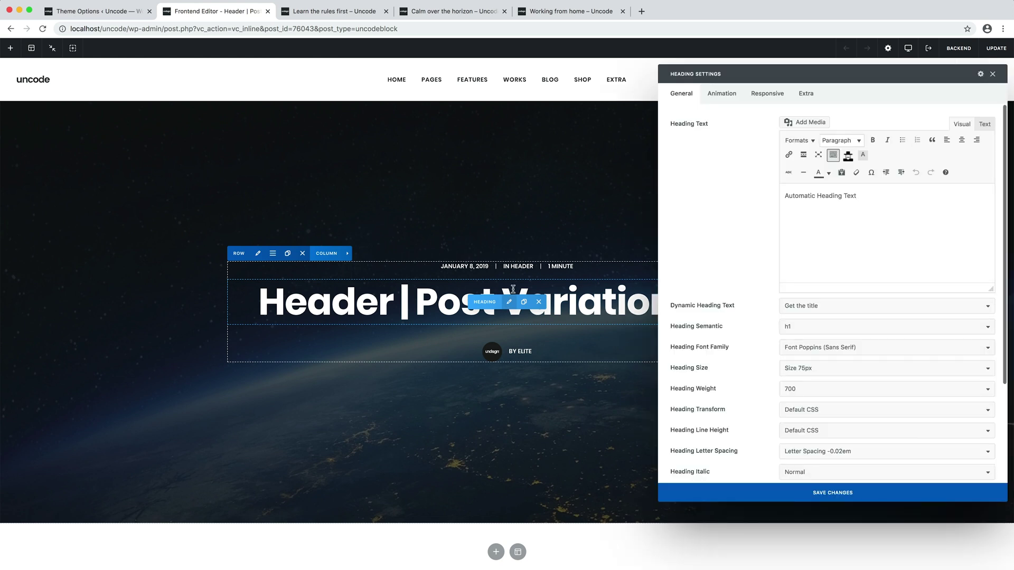
pyautogui.moveTo(757, 310)
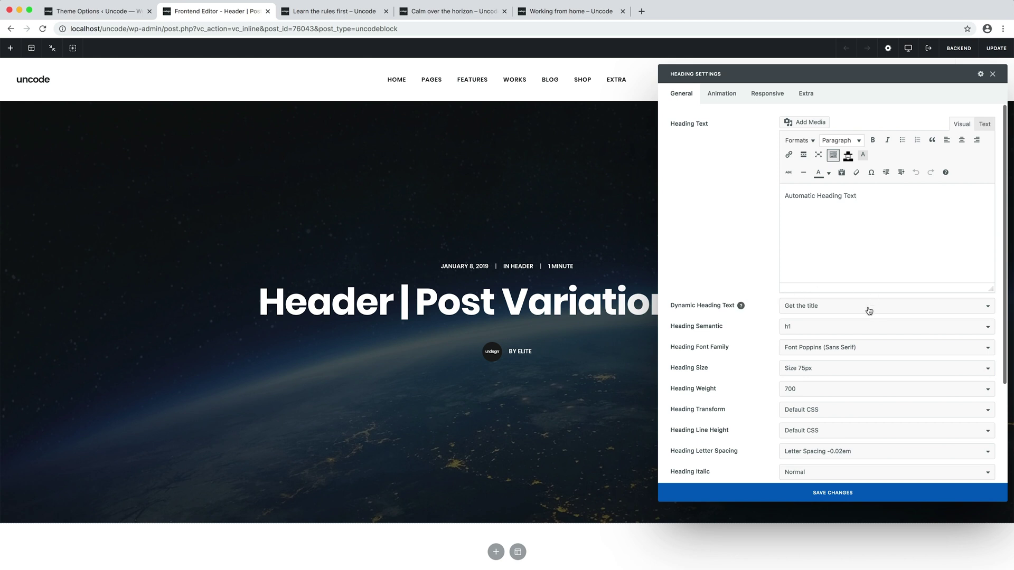
pyautogui.press('Escape')
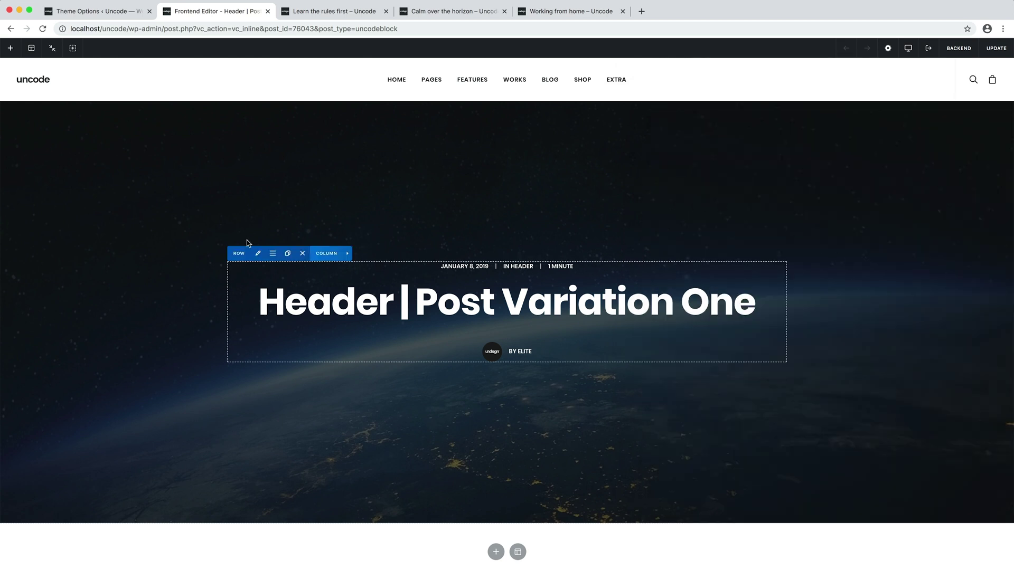
pyautogui.click(258, 253)
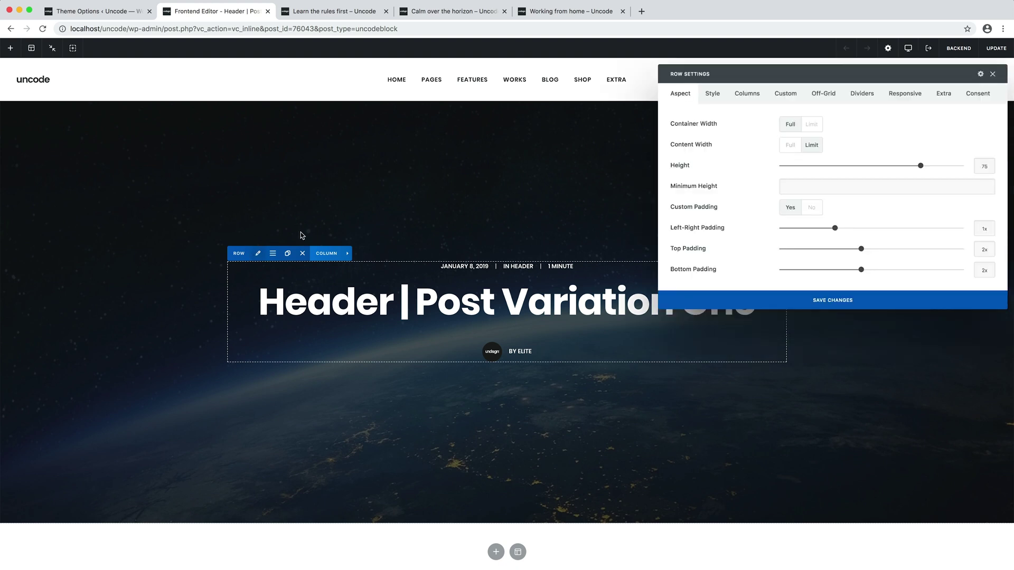
pyautogui.click(718, 102)
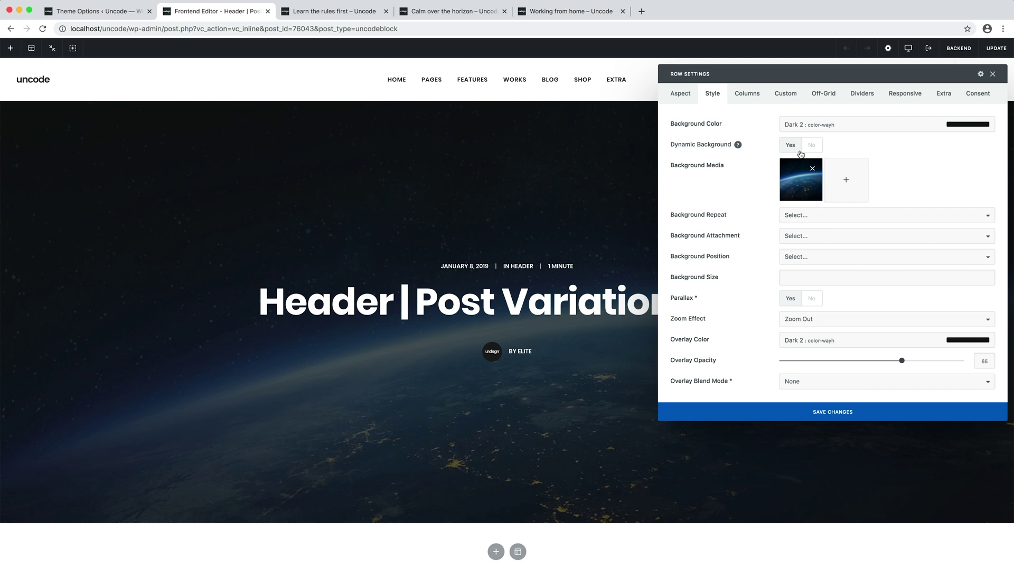
pyautogui.press('Escape')
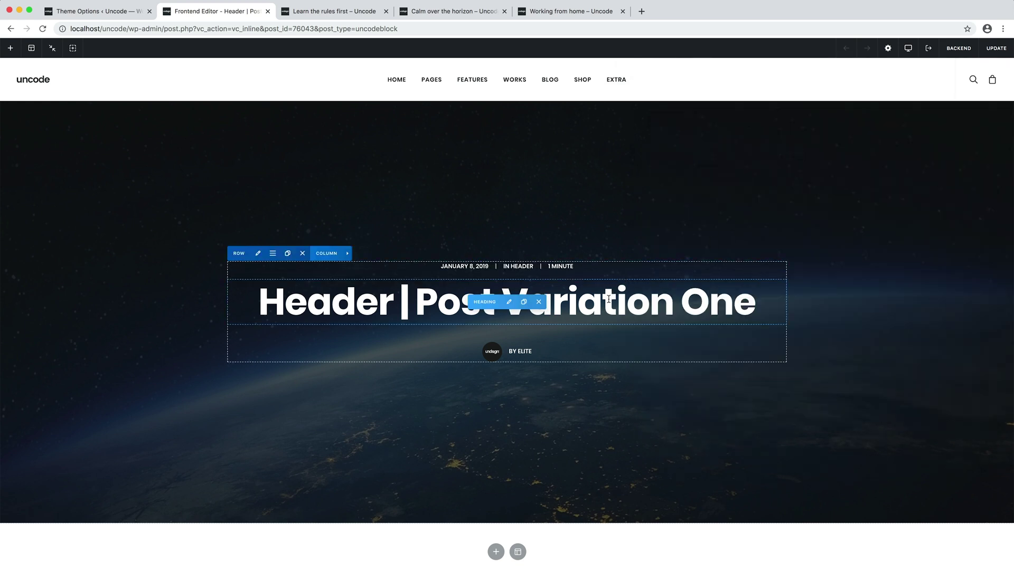
pyautogui.click(508, 304)
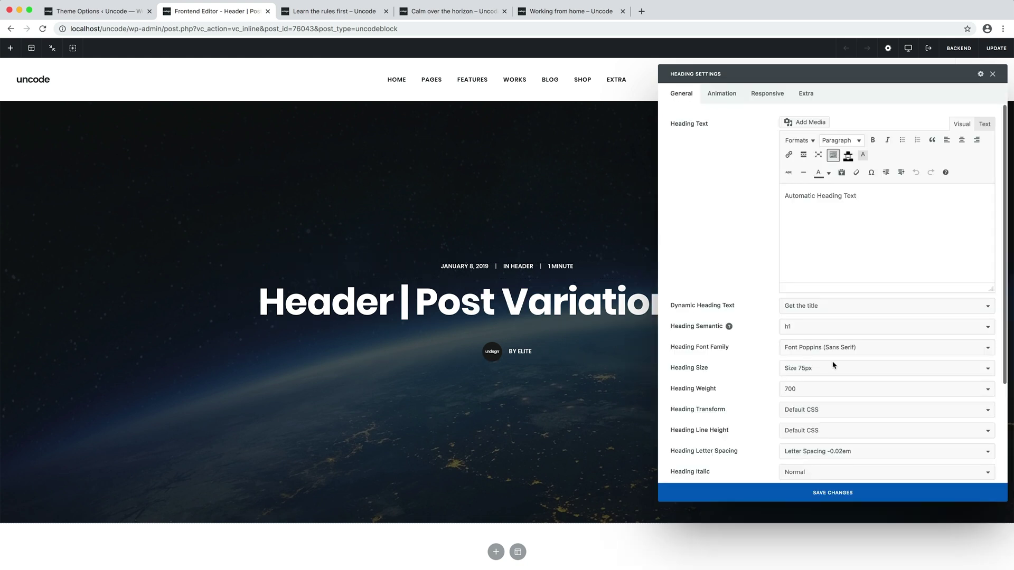
pyautogui.click(859, 410)
pyautogui.click(859, 420)
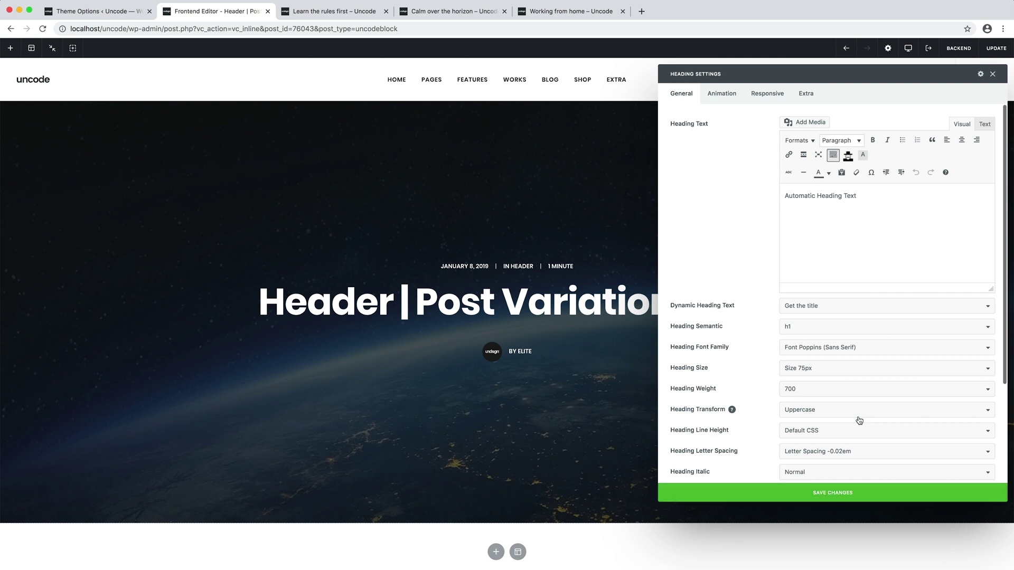
pyautogui.press('Escape')
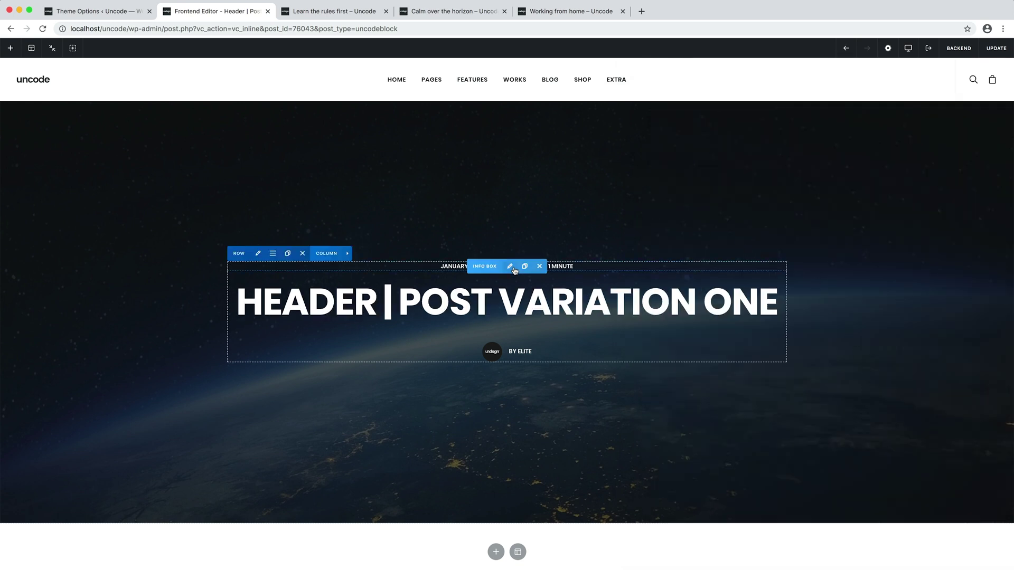
pyautogui.click(513, 266)
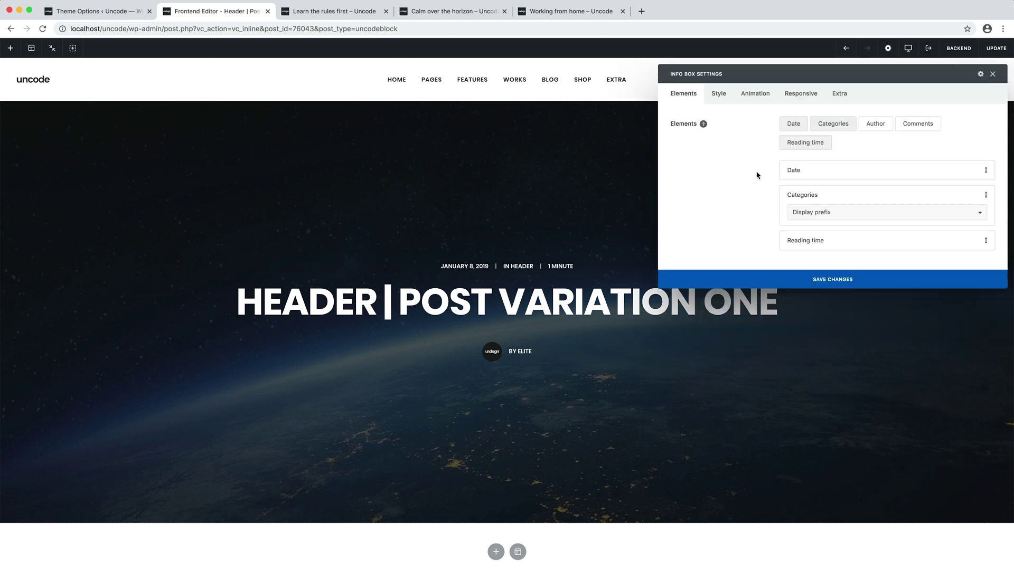
pyautogui.click(842, 126)
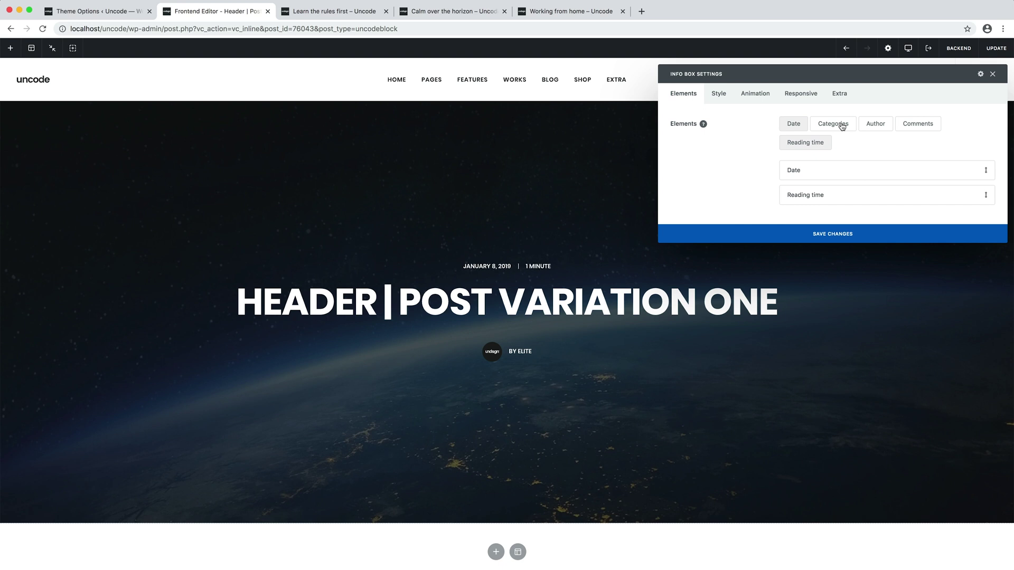
pyautogui.press('Escape')
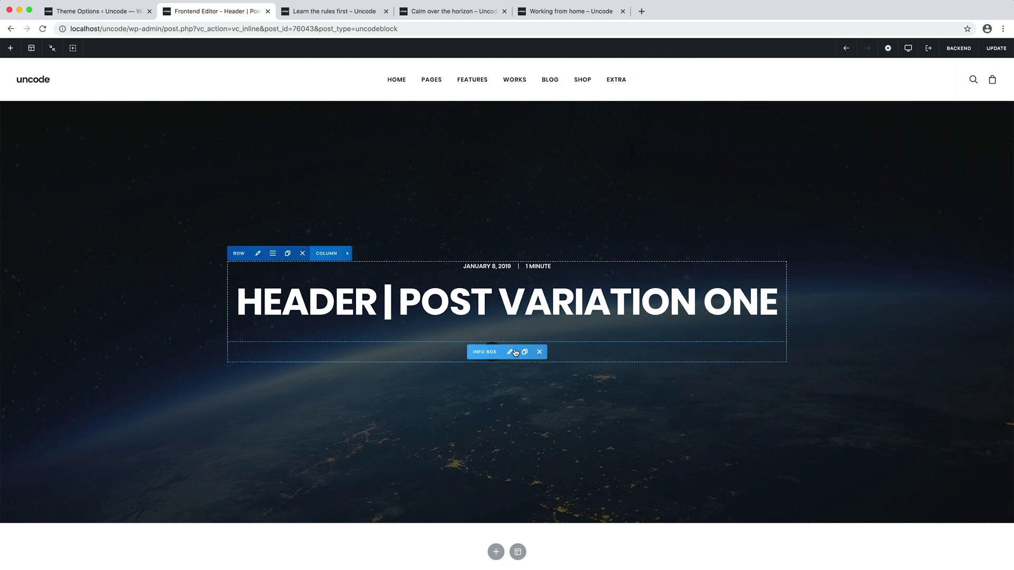
pyautogui.click(510, 352)
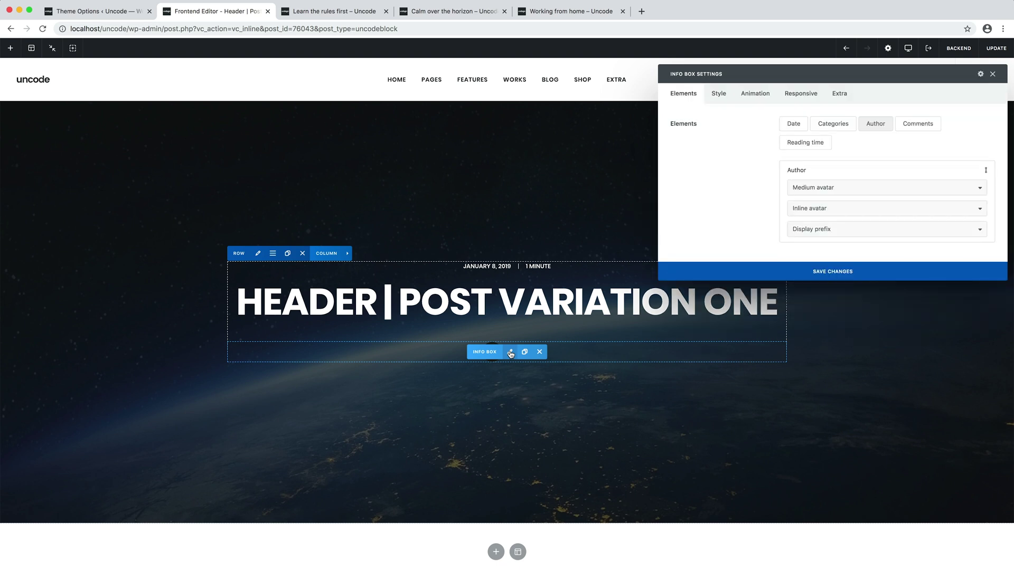
pyautogui.click(868, 188)
pyautogui.click(868, 199)
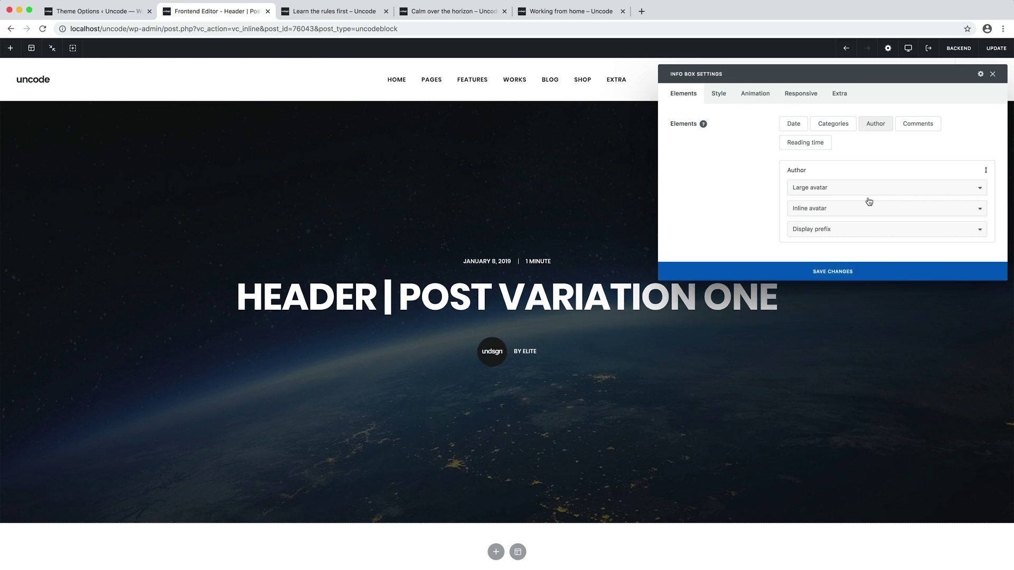
pyautogui.press('Escape')
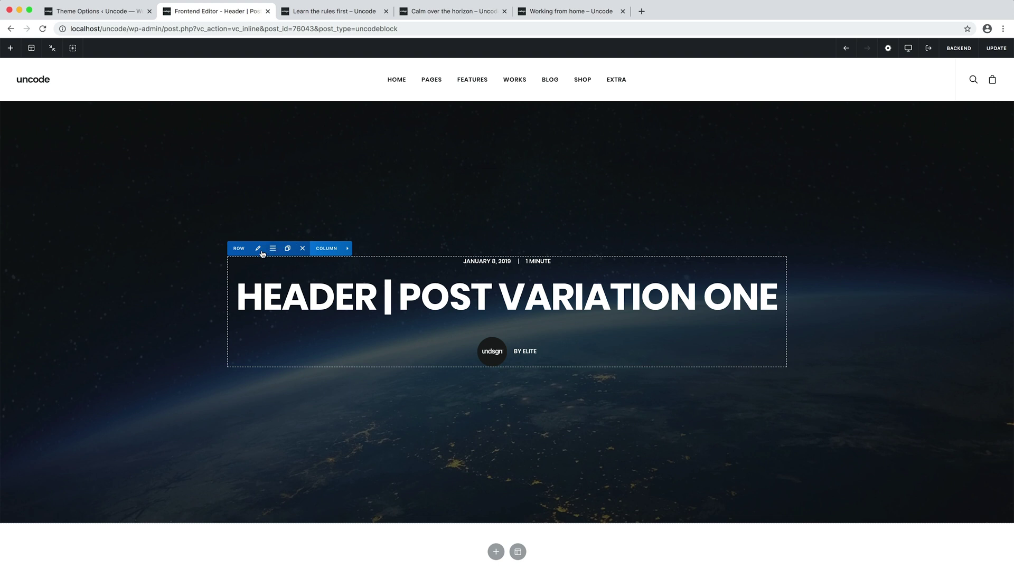
# - Set the header row's background zoom effect to Ken Burns
pyautogui.click(258, 249)
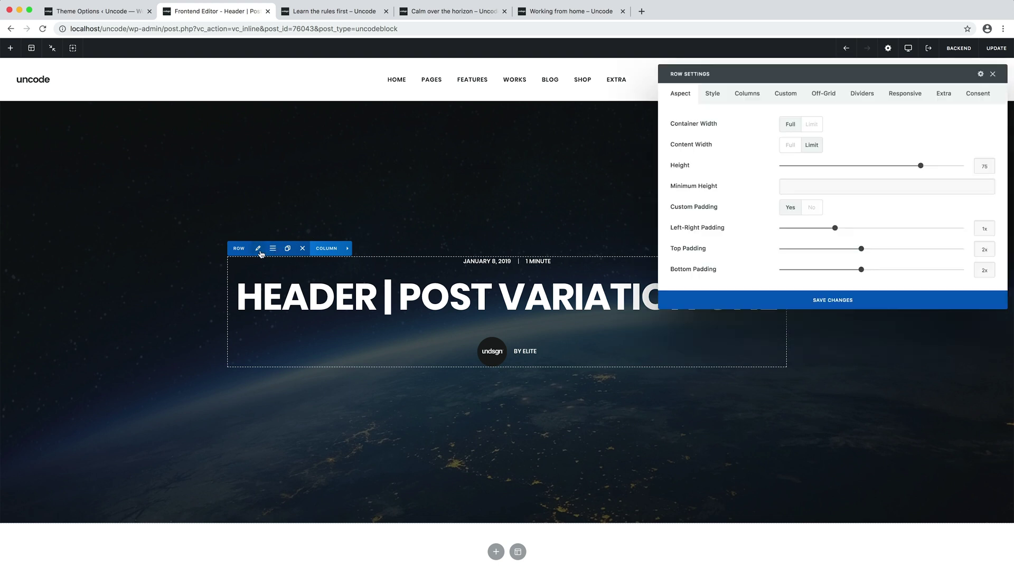
pyautogui.click(714, 95)
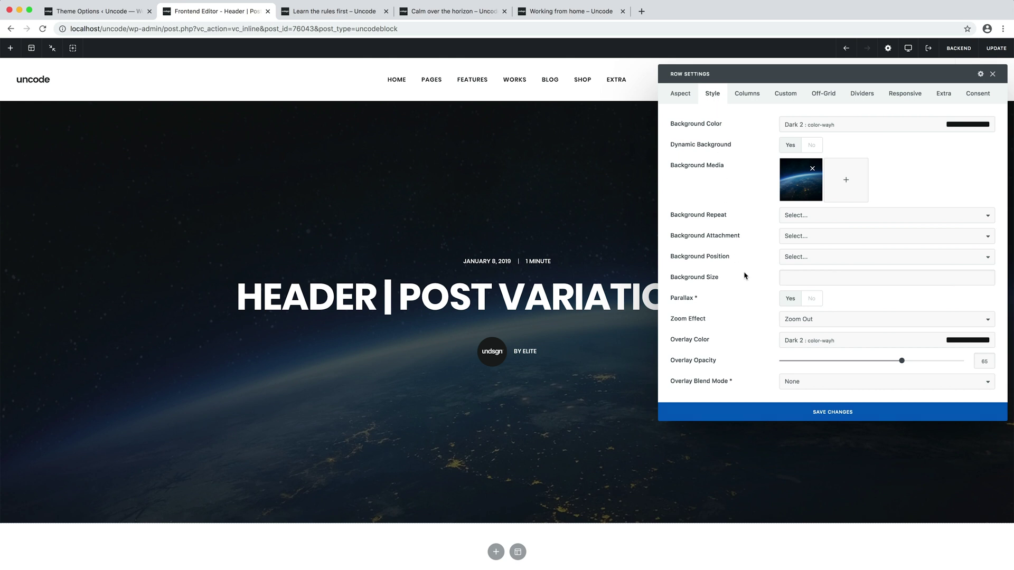
pyautogui.click(842, 325)
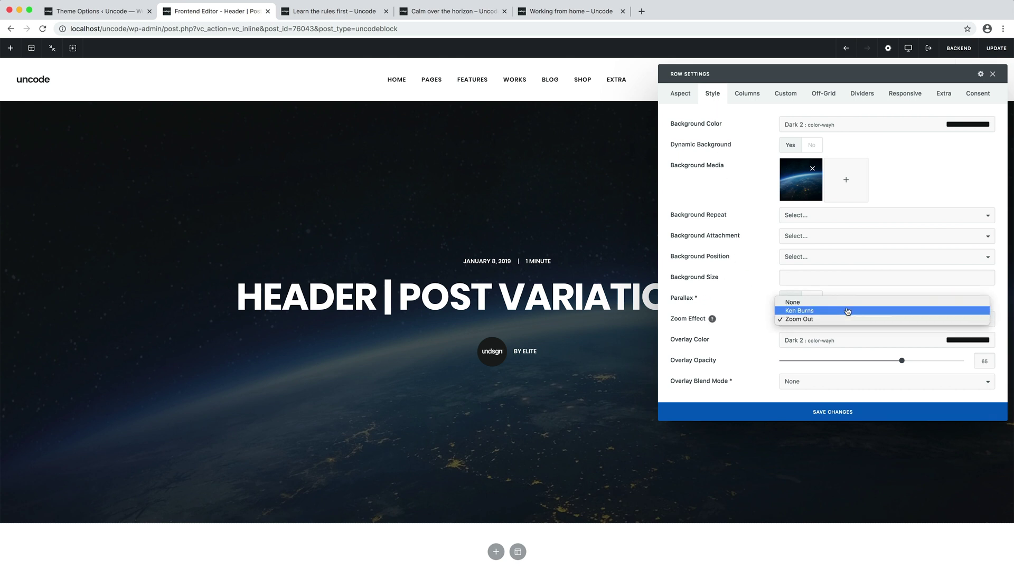
pyautogui.click(848, 311)
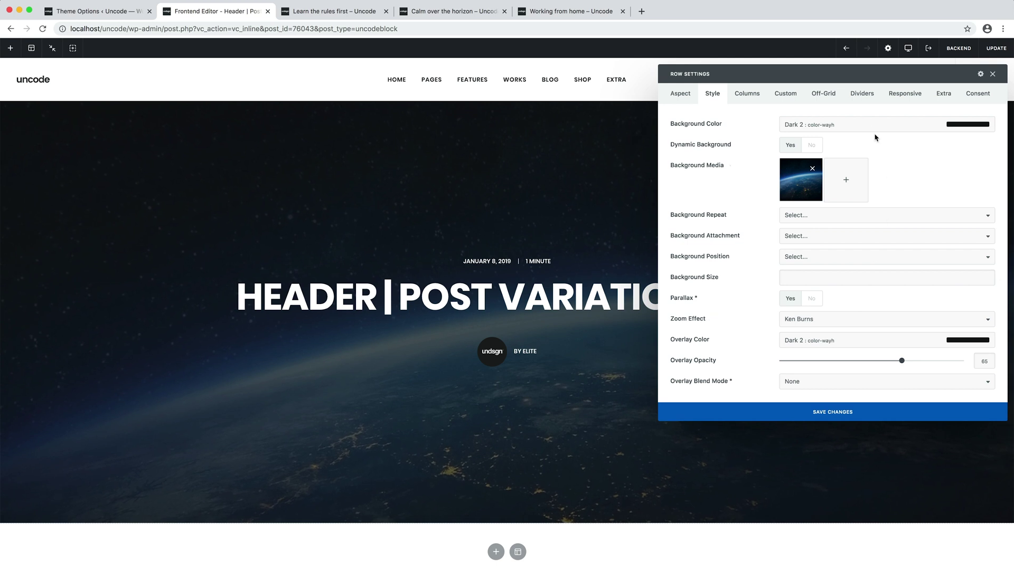
# - Add a default Swoosh Opacity shape divider along the row's bottom edge
pyautogui.click(860, 98)
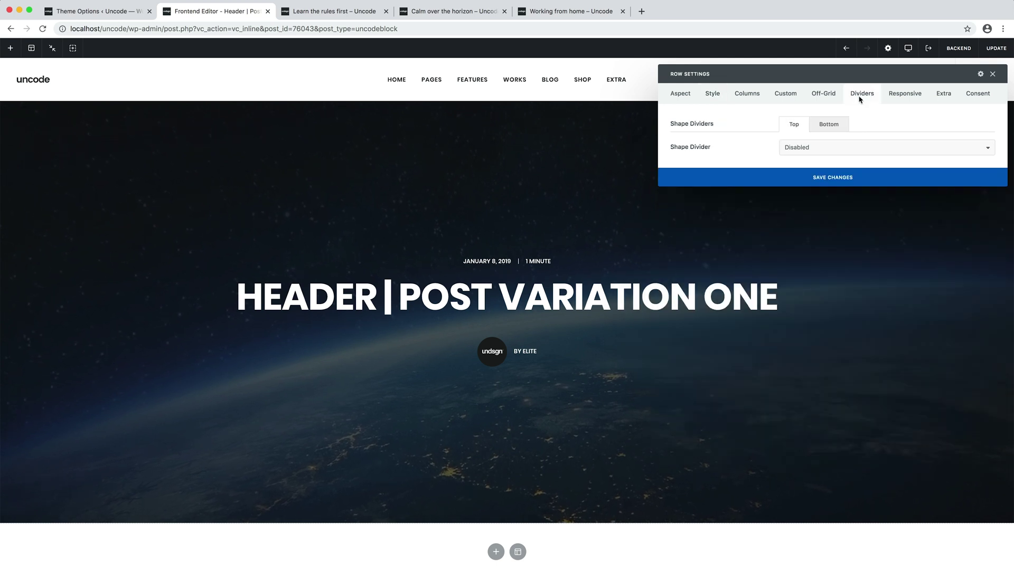
pyautogui.click(845, 125)
pyautogui.click(849, 149)
pyautogui.click(849, 156)
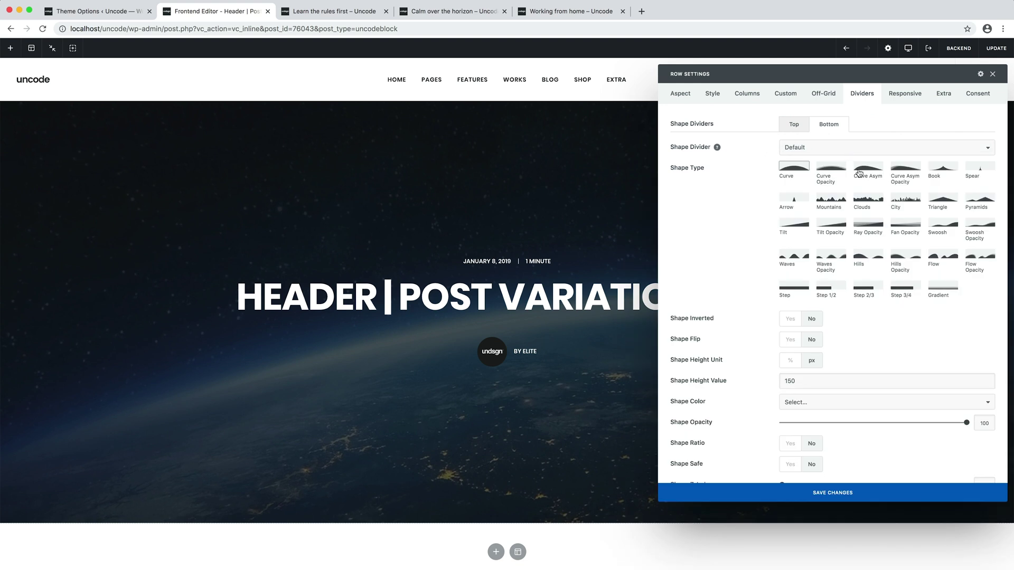
pyautogui.click(974, 224)
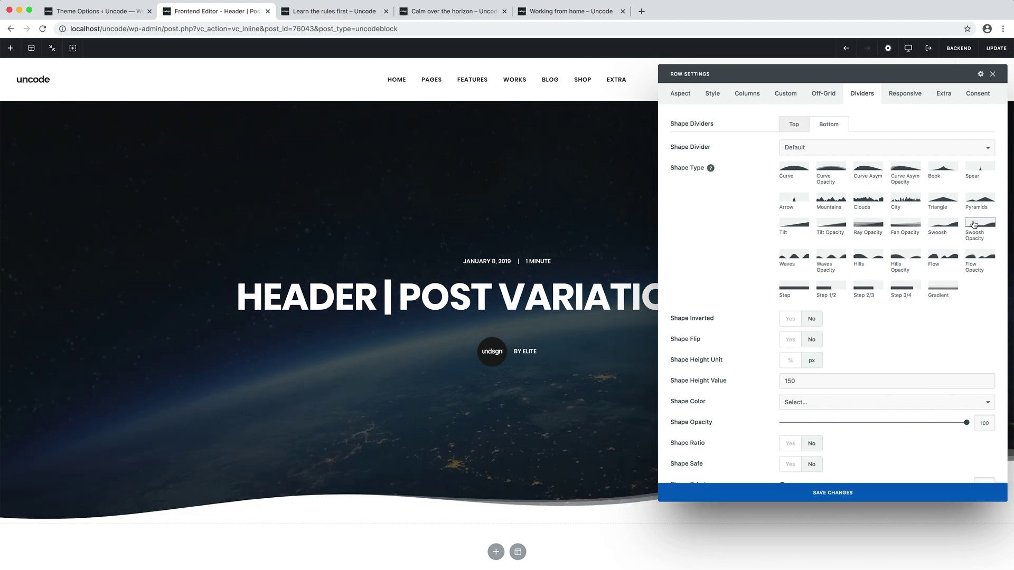
pyautogui.press('Escape')
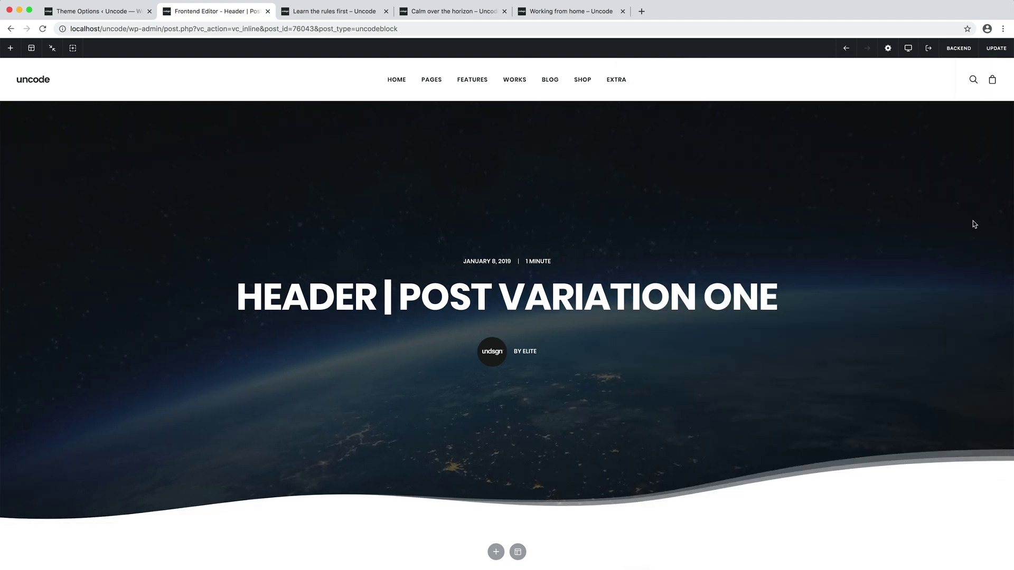
# - Give the header column a Zoom in animation with a 400 ms delay, save, and update the content block
pyautogui.moveTo(607, 188)
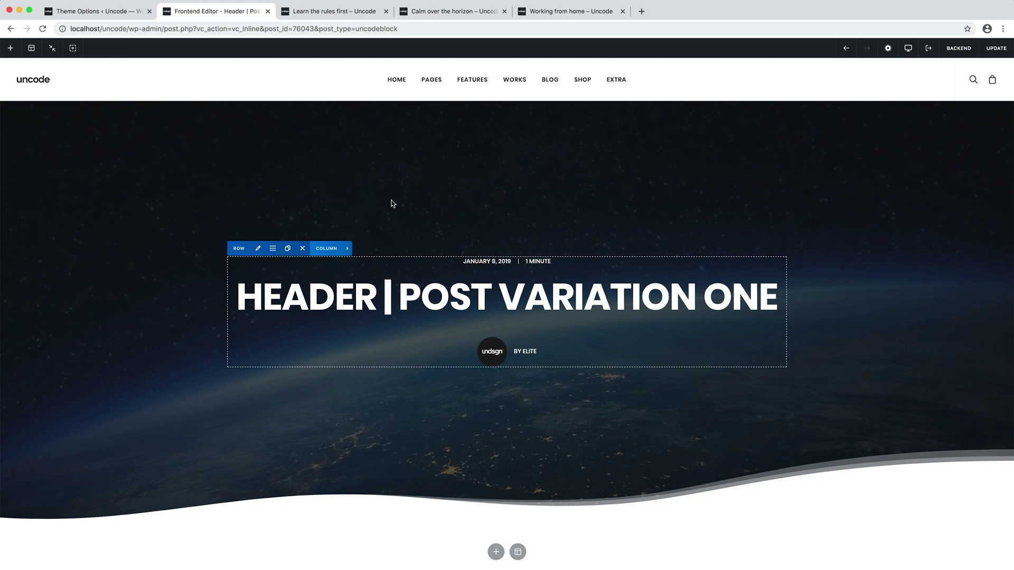
pyautogui.click(300, 250)
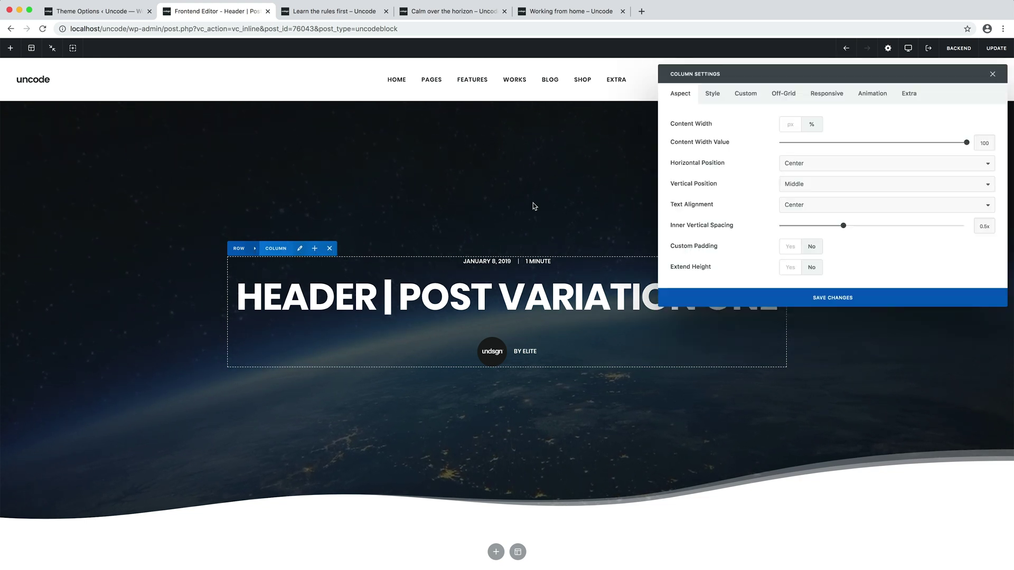
pyautogui.click(873, 100)
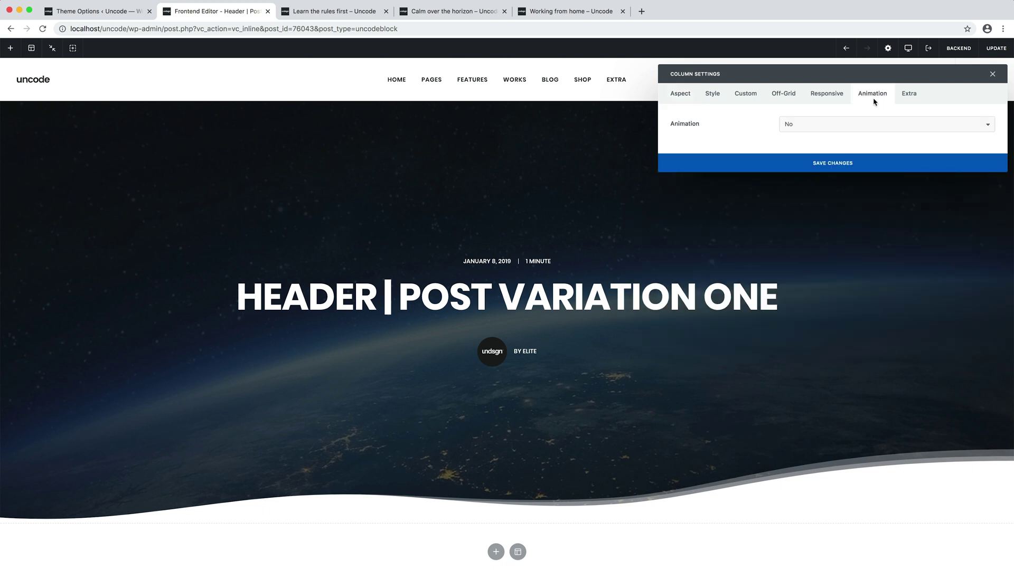
pyautogui.click(860, 123)
pyautogui.click(861, 142)
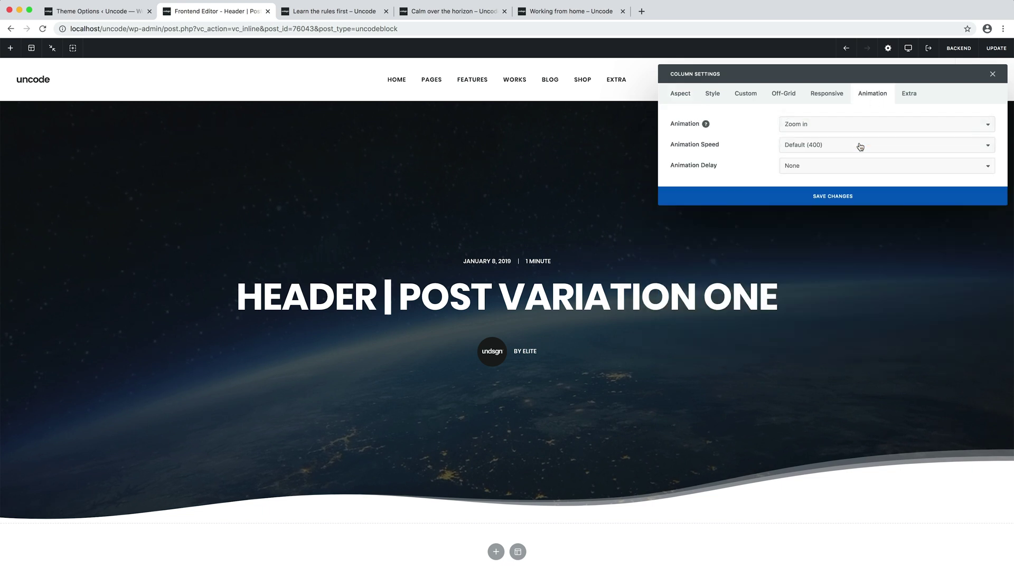
pyautogui.click(863, 168)
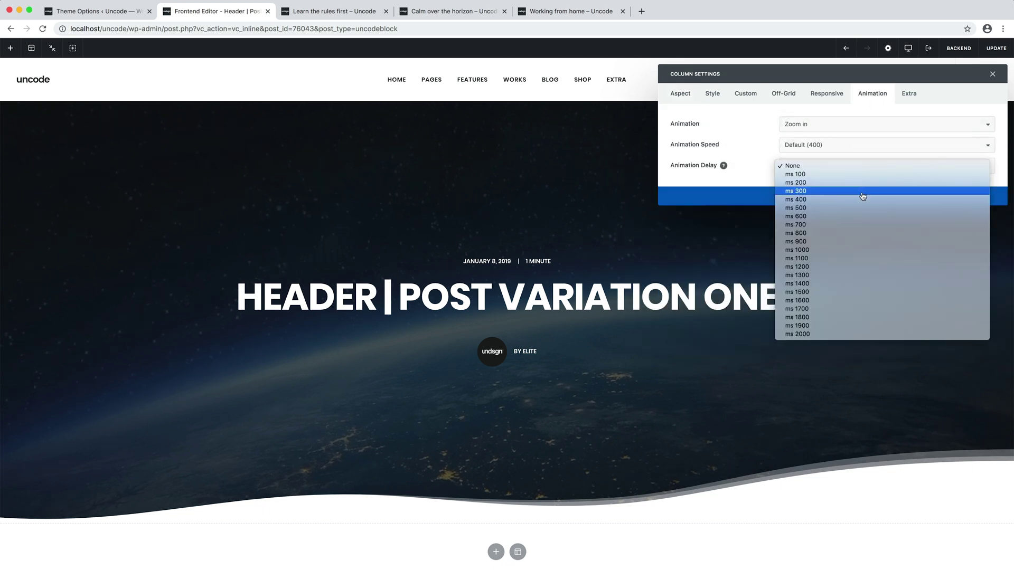
pyautogui.click(863, 201)
pyautogui.click(863, 202)
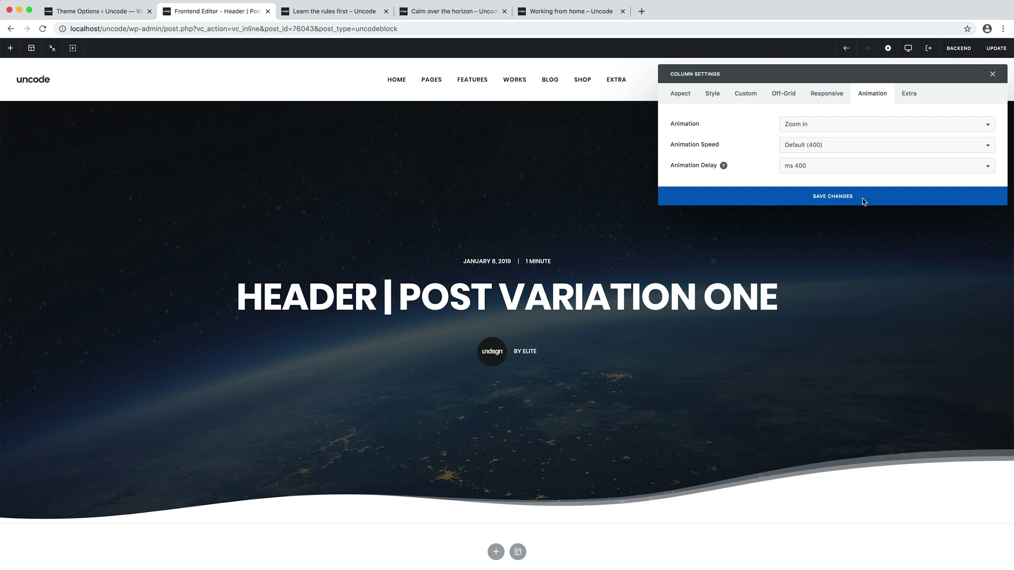
pyautogui.click(863, 200)
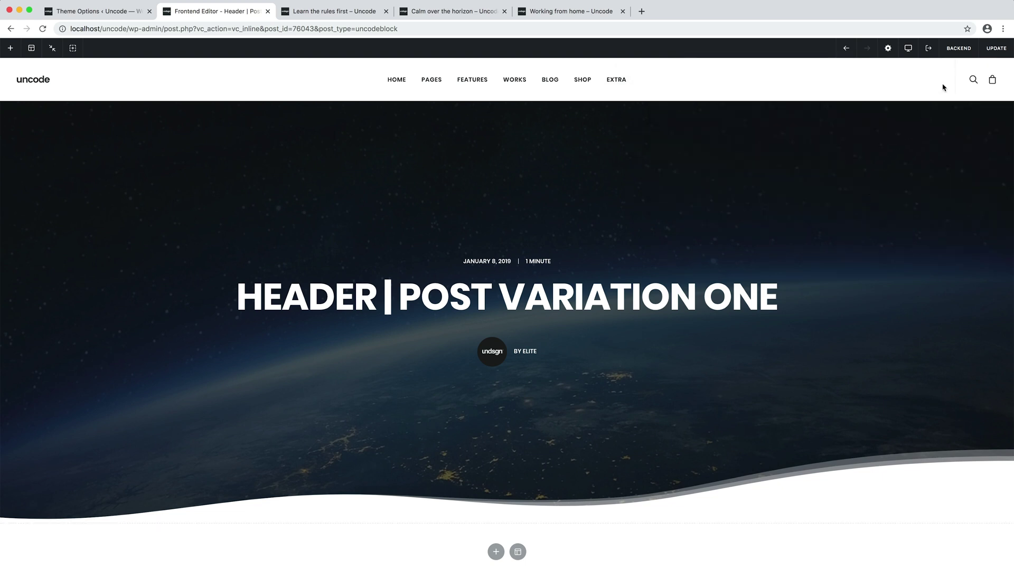
pyautogui.click(989, 52)
# - View the swoosh header on the Learn the rules first, Calm over the horizon and Working from home posts
pyautogui.click(372, 13)
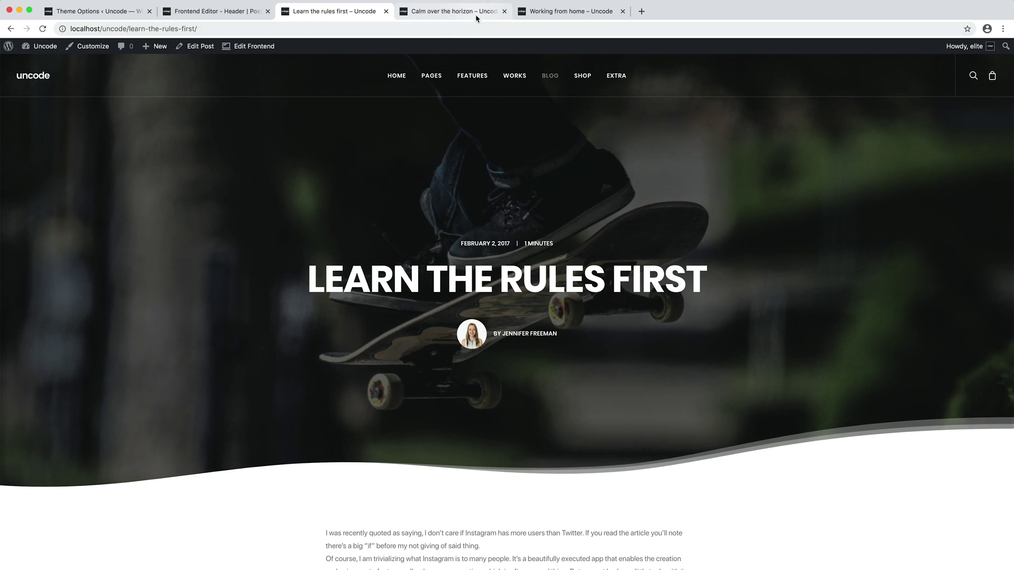
pyautogui.click(476, 18)
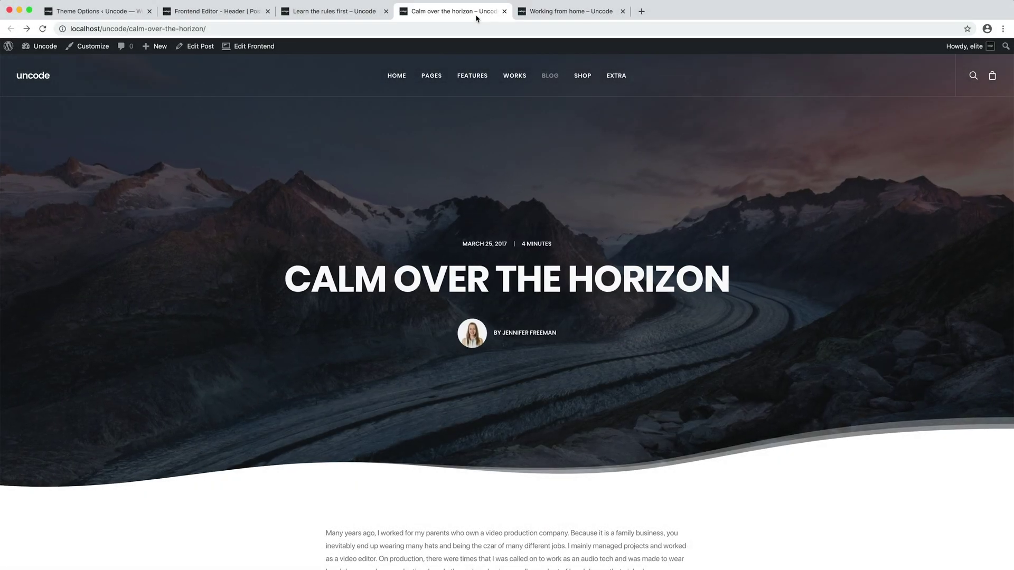
pyautogui.click(591, 21)
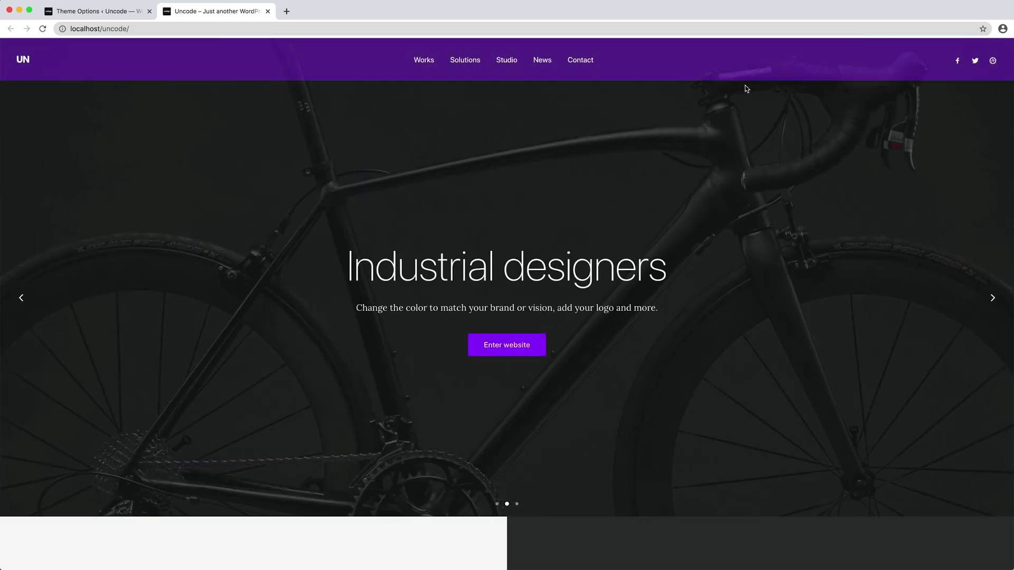
# - Drag the homepage hero slider between the Interior designers and Architecture slides
pyautogui.moveTo(759, 109); pyautogui.dragTo(921, 122)
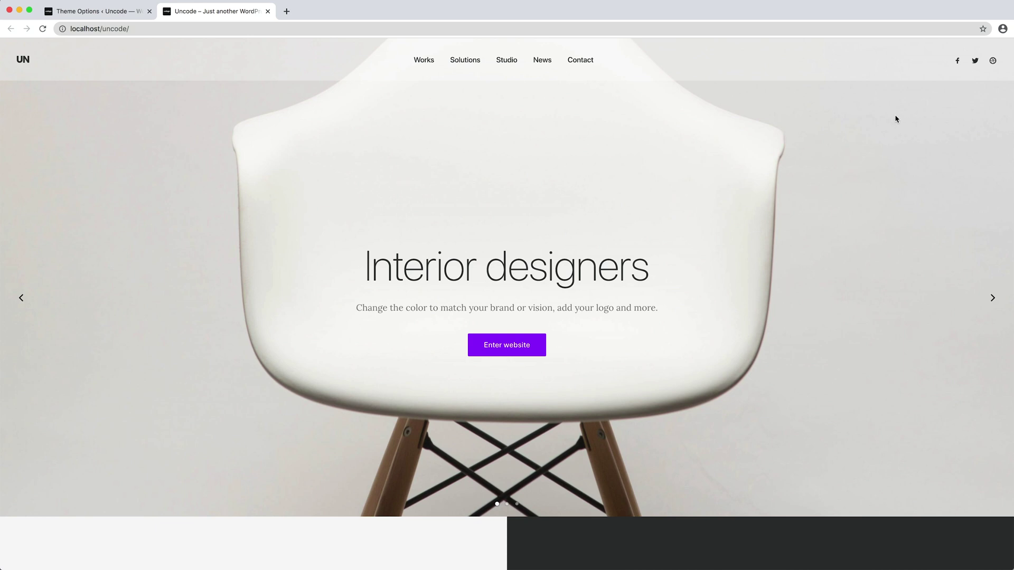
pyautogui.moveTo(835, 118); pyautogui.dragTo(1011, 124)
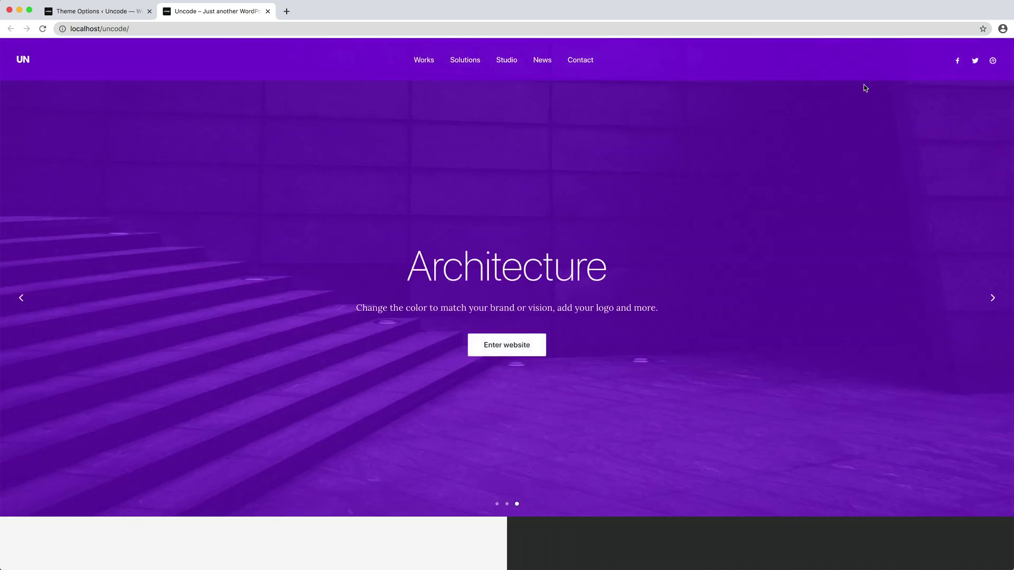
pyautogui.moveTo(930, 134); pyautogui.dragTo(742, 118)
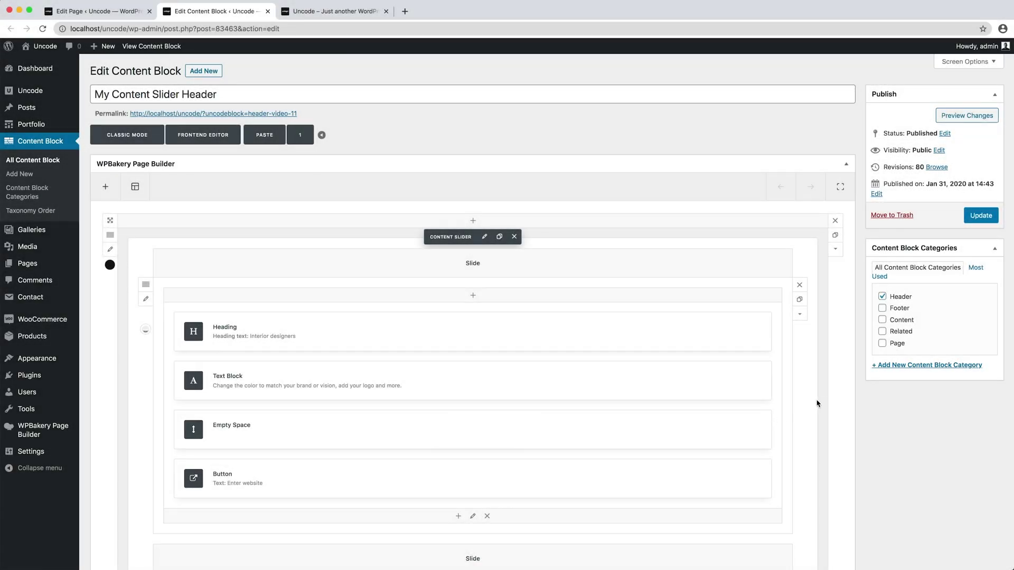
# - Set the first slide's column skin to Light and save it
pyautogui.scroll(-3, 844, 401)
pyautogui.scroll(-2, 844, 401)
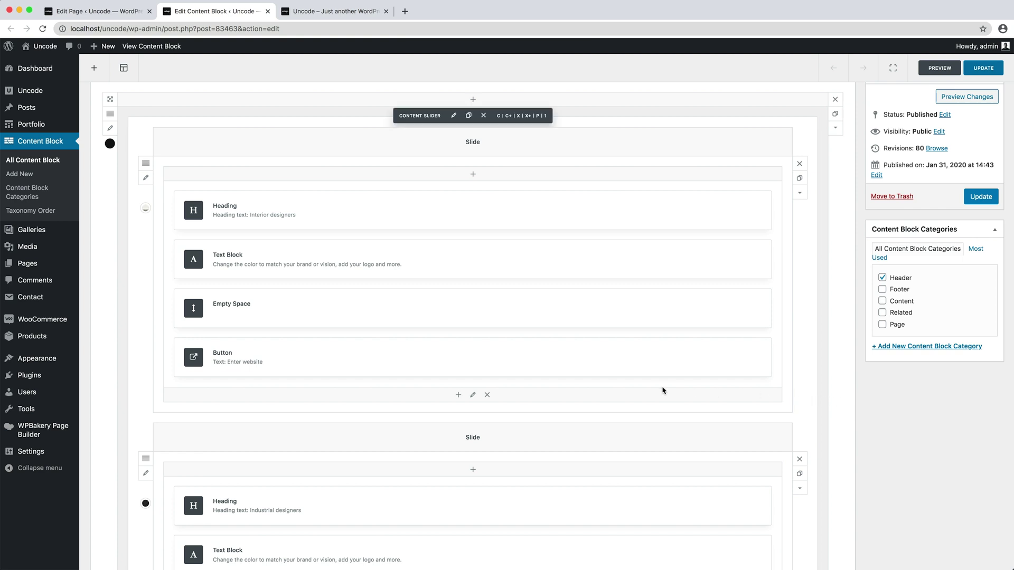
pyautogui.click(473, 395)
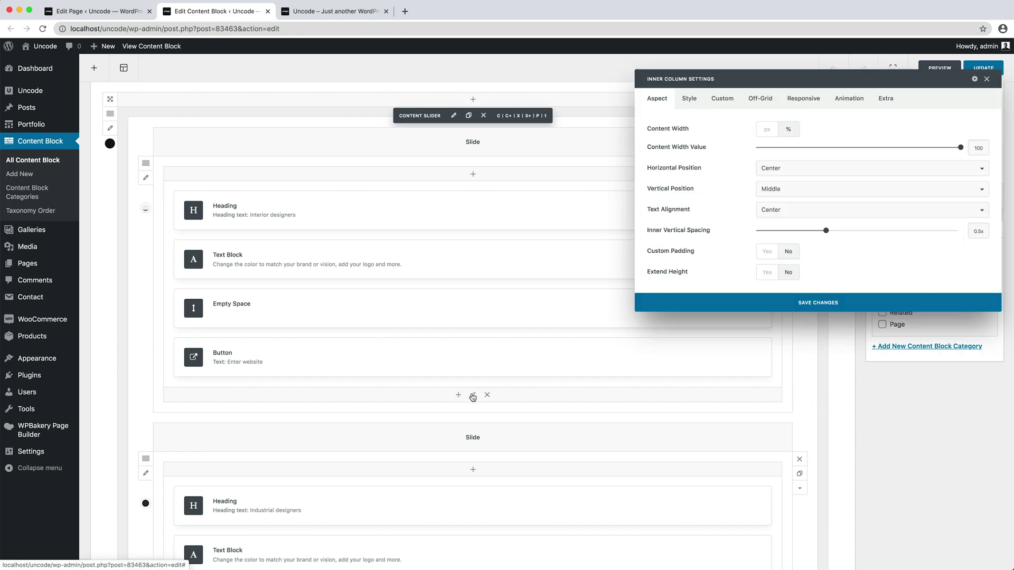
pyautogui.click(689, 99)
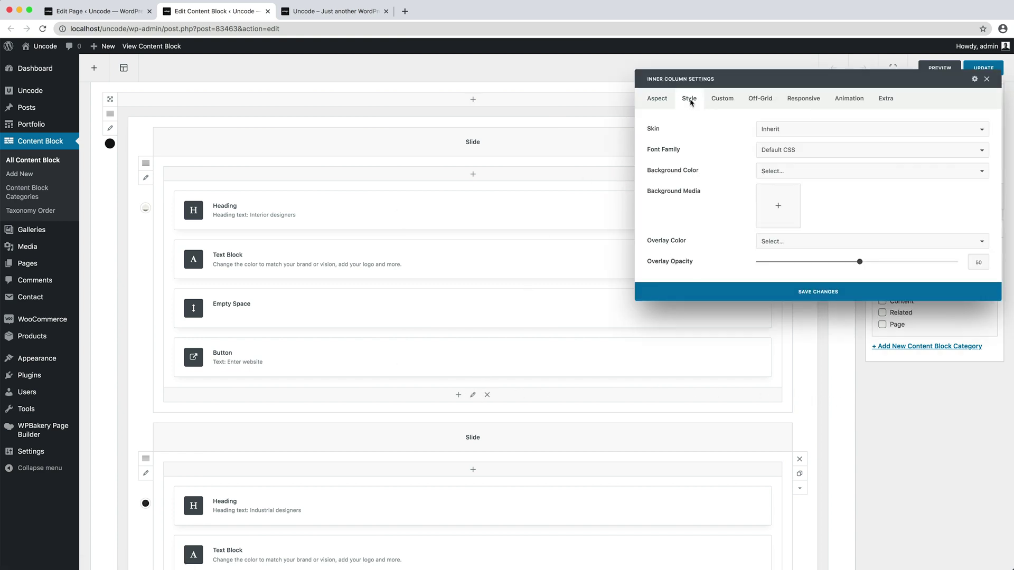
pyautogui.click(808, 131)
pyautogui.click(808, 138)
pyautogui.click(863, 292)
# - Check the second slide's column skin, leaving its settings unchanged
pyautogui.scroll(-5, 636, 492)
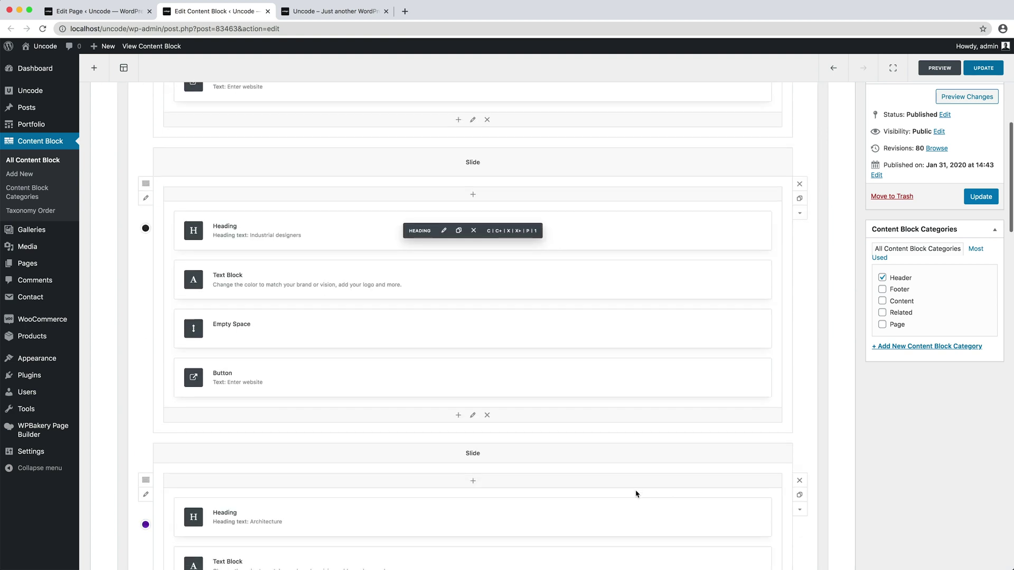
pyautogui.click(473, 405)
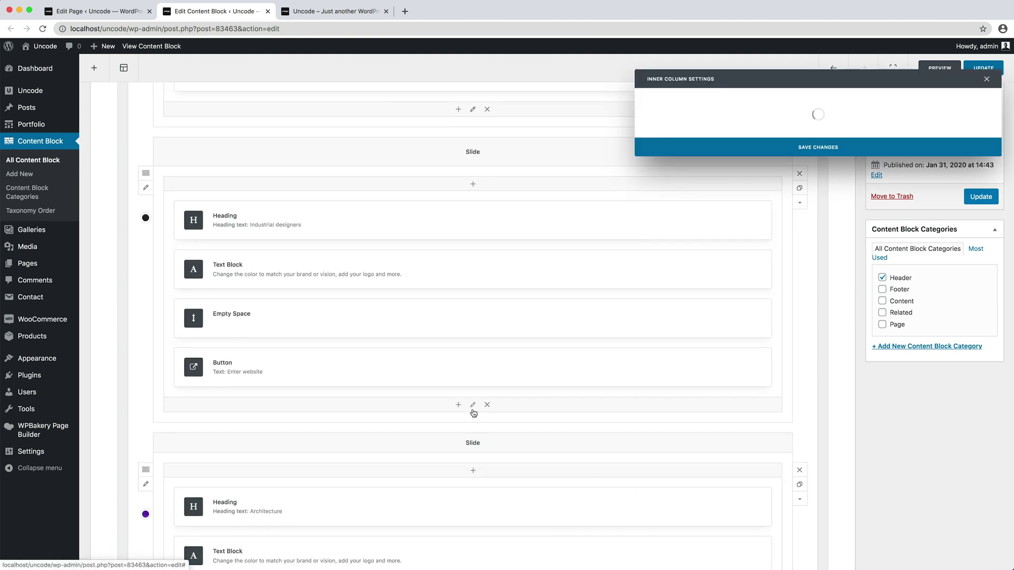
pyautogui.click(689, 100)
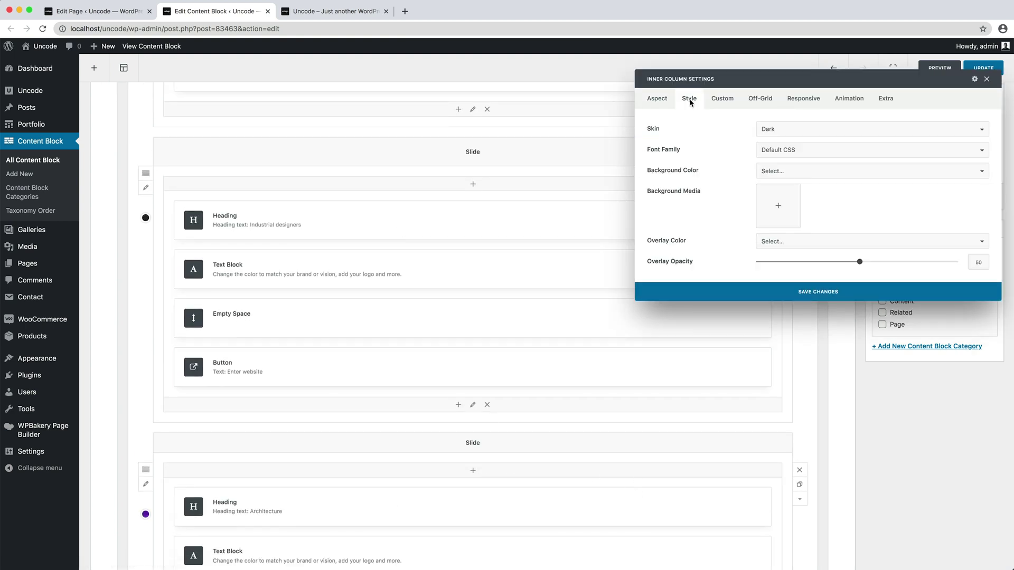
pyautogui.click(987, 81)
# - Confirm the third slide's inner column uses the Dark skin
pyautogui.scroll(-5, 554, 475)
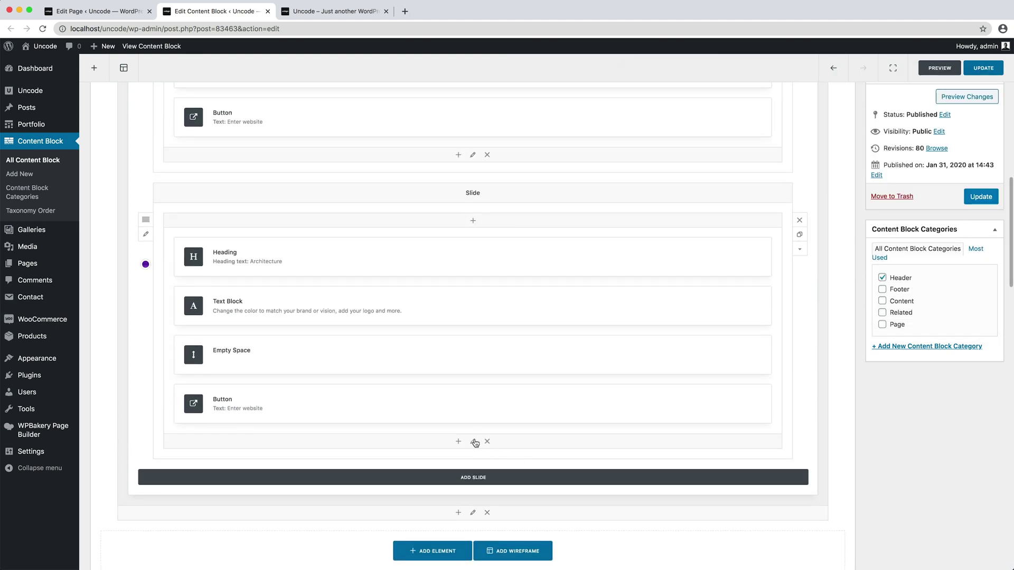
pyautogui.click(473, 442)
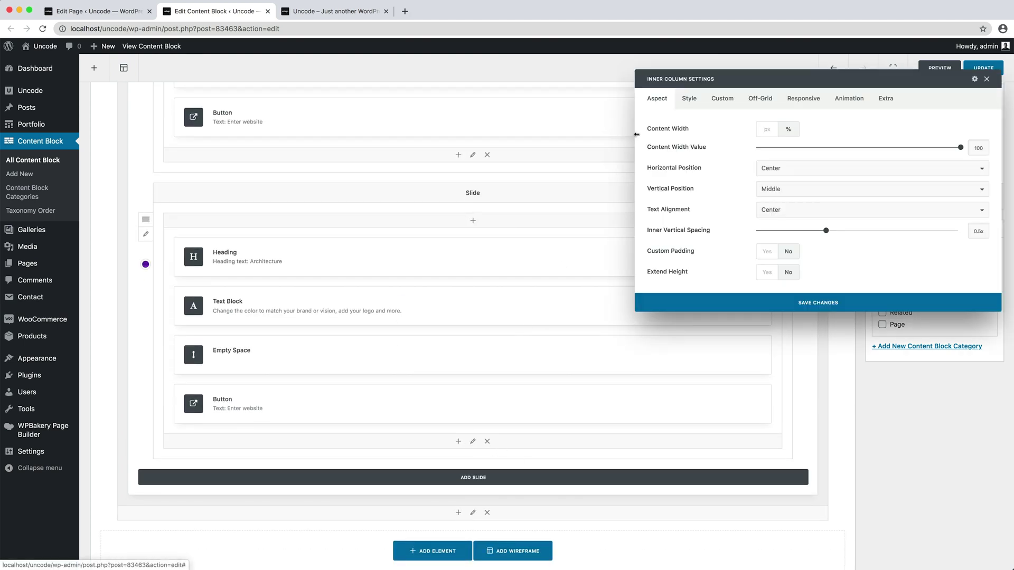
pyautogui.click(689, 98)
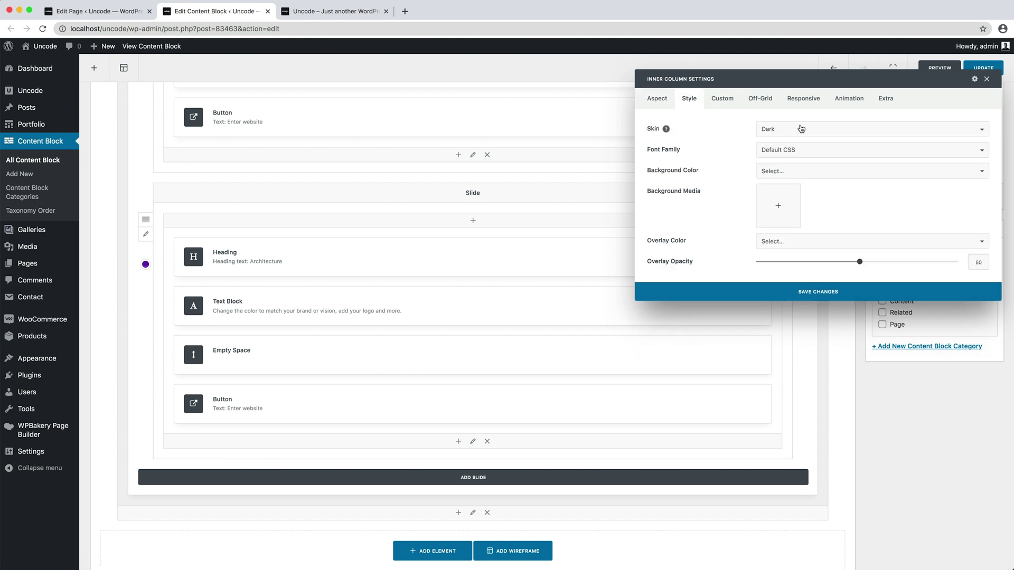
pyautogui.click(987, 80)
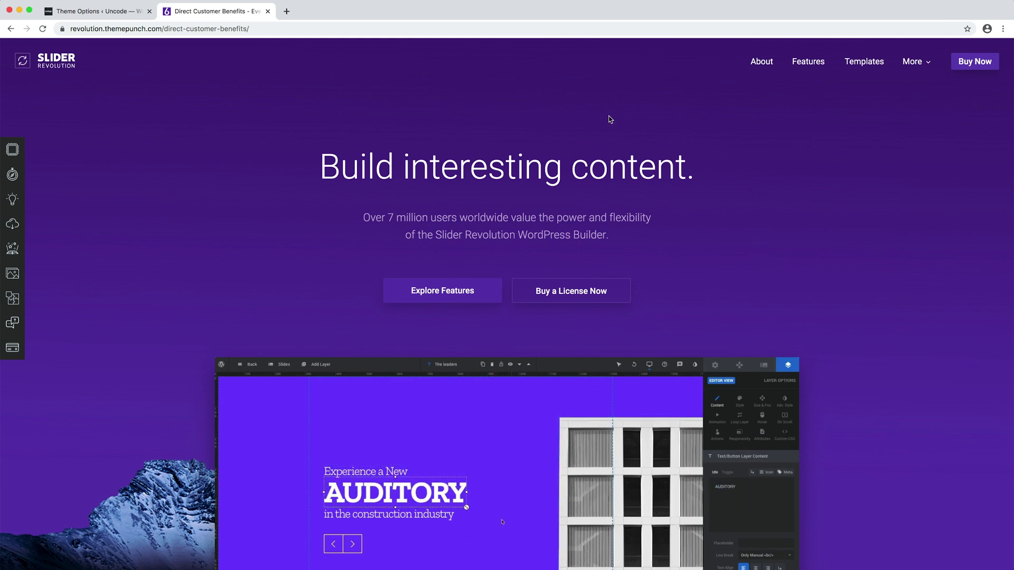
# - Return from the Slider Revolution website to the Theme Options ‹ Uncode tab
pyautogui.click(80, 15)
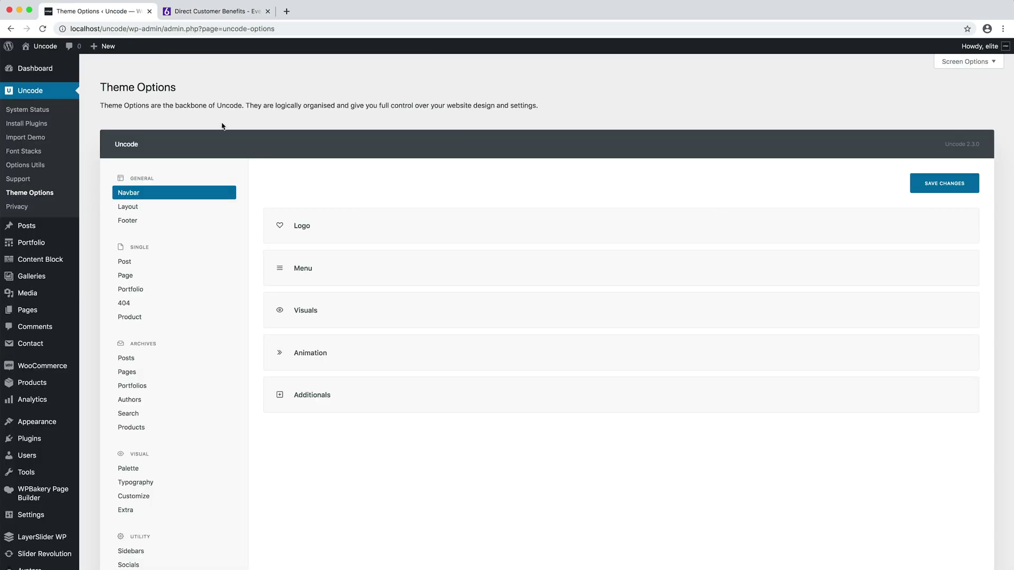
# - Set the Theme Options Page header Type to Revolution Slider
pyautogui.click(185, 279)
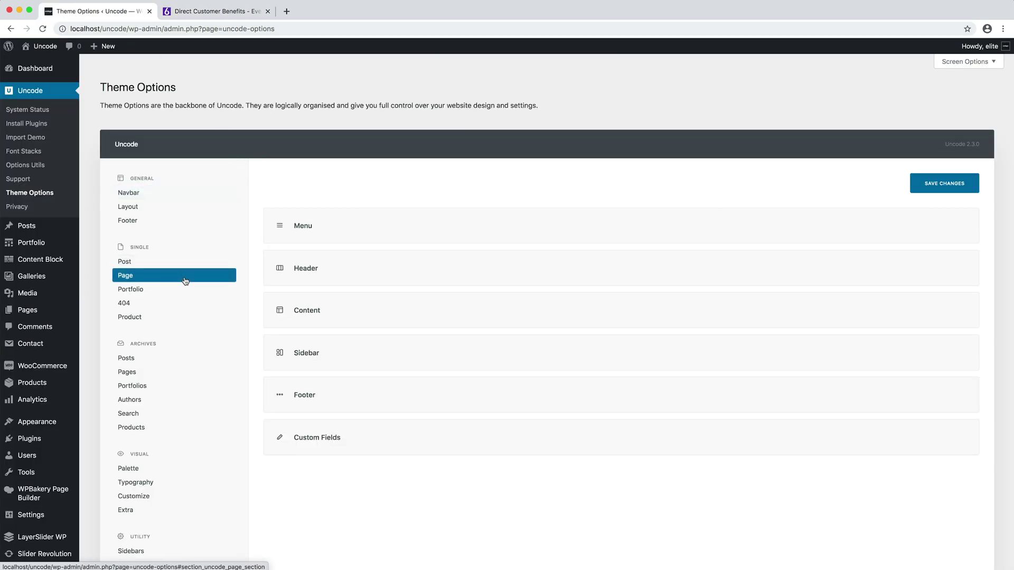
pyautogui.click(516, 268)
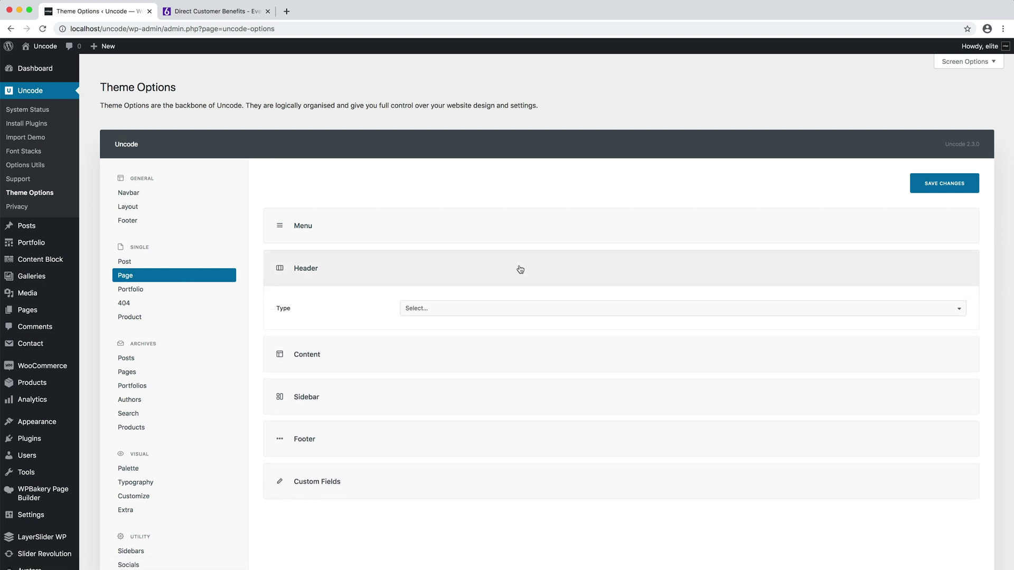
pyautogui.click(555, 310)
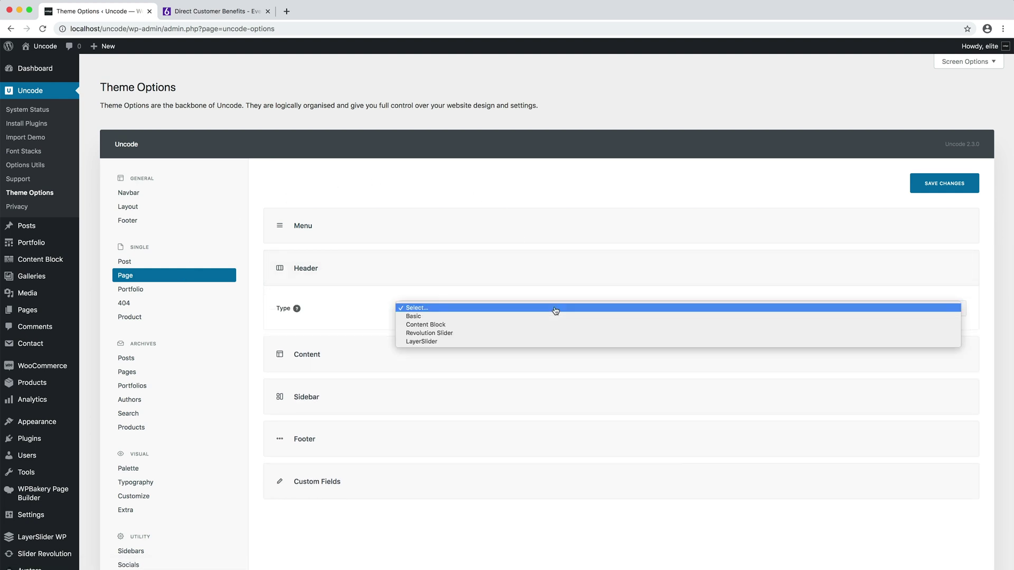
pyautogui.click(556, 334)
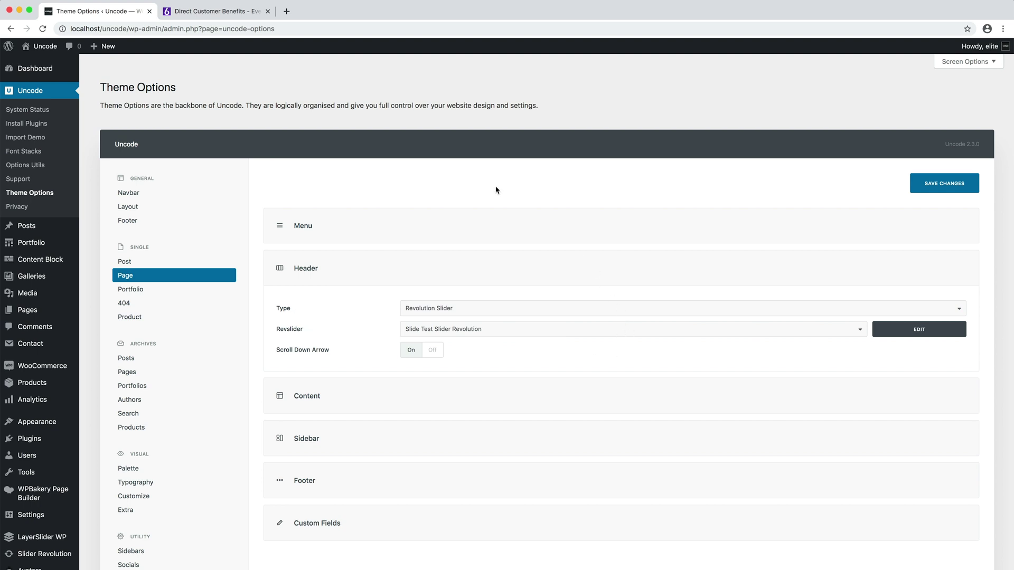
# - Create a new page and set its Page Options header Type to Revolution Slider
pyautogui.moveTo(55, 313)
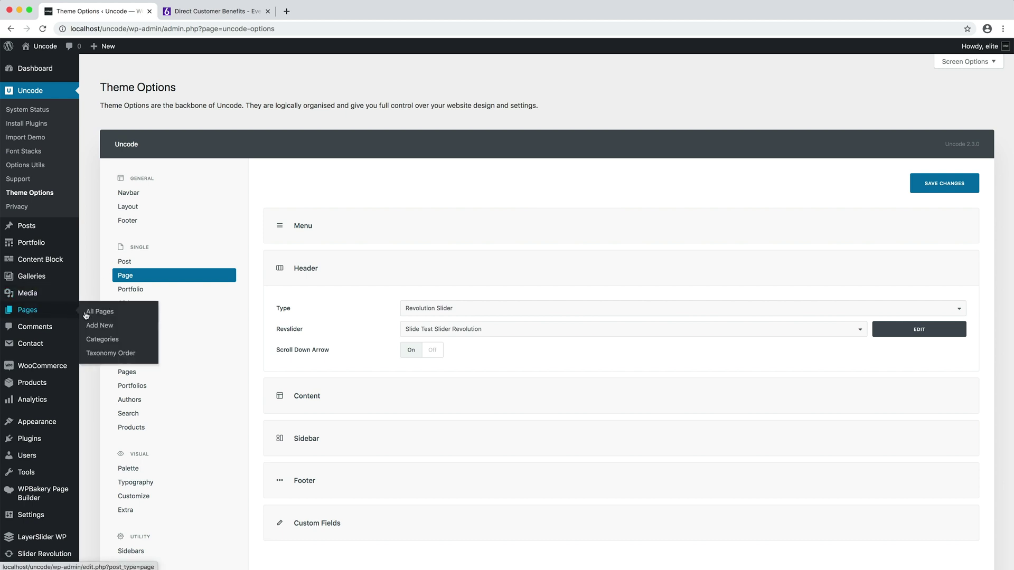
pyautogui.click(129, 327)
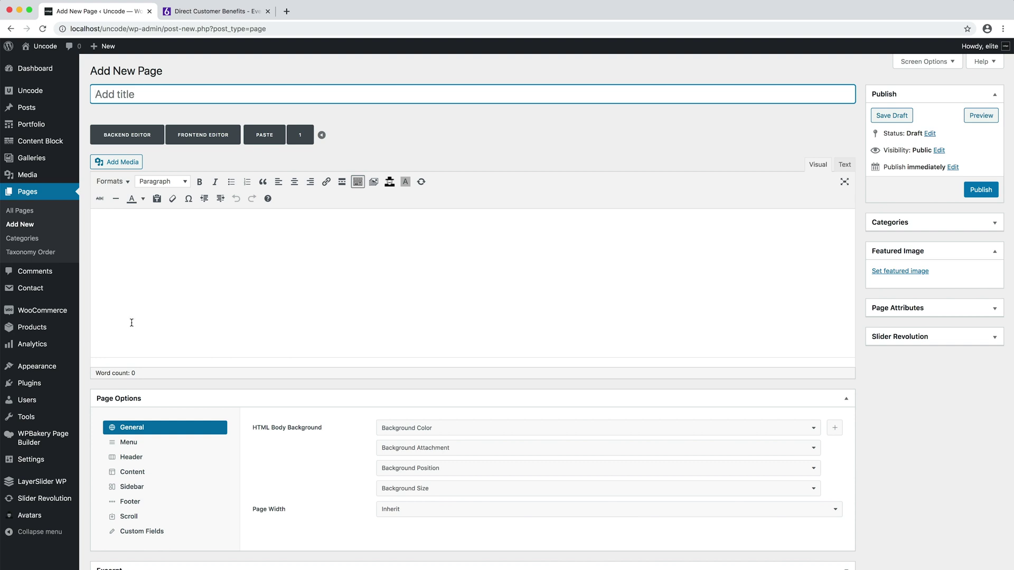
pyautogui.click(204, 457)
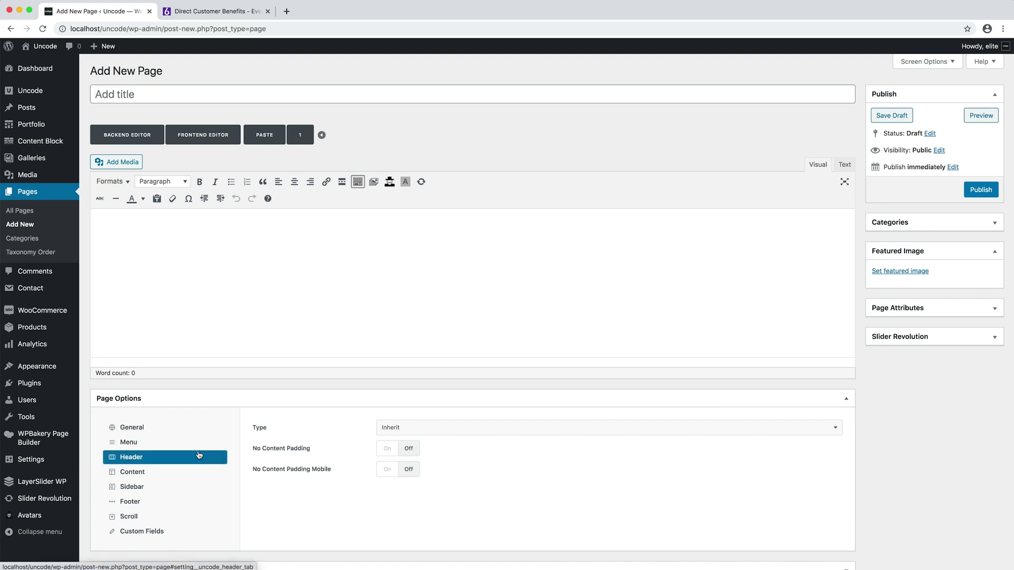
pyautogui.click(550, 428)
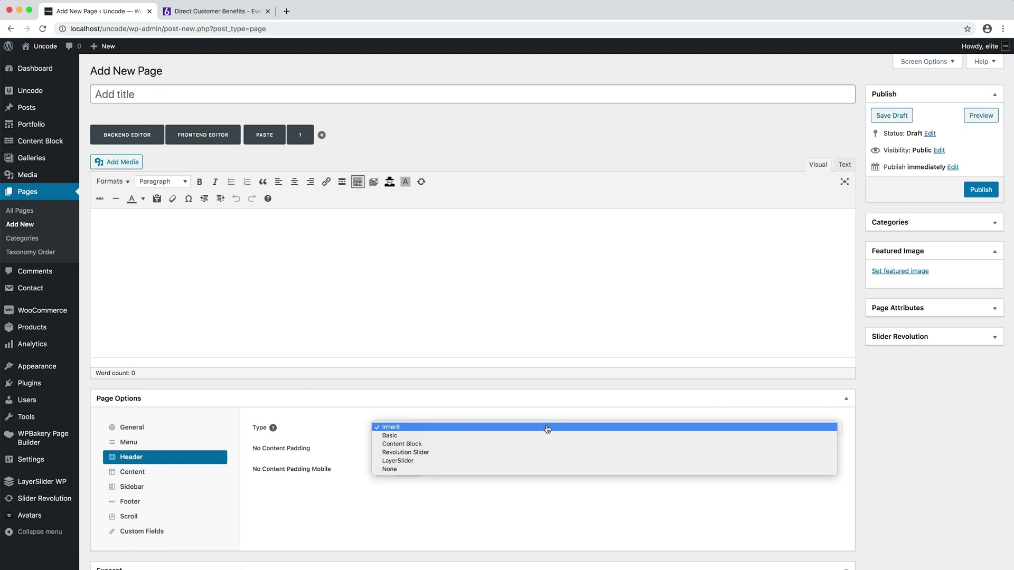
pyautogui.click(559, 454)
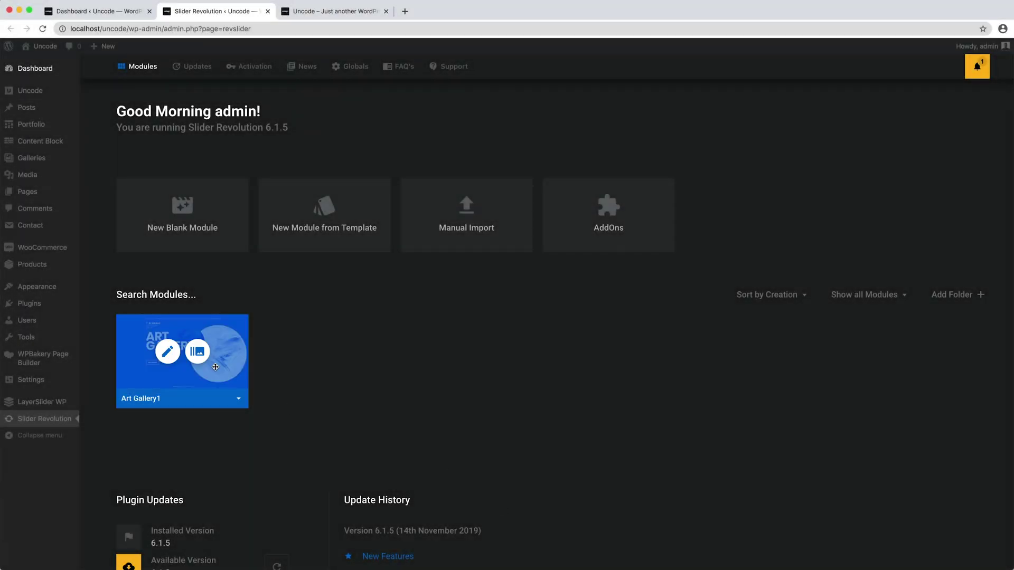
# - Paste data-skin="light" into the Art Gallery1 slide's Tags & Link HTML Data field
pyautogui.click(168, 353)
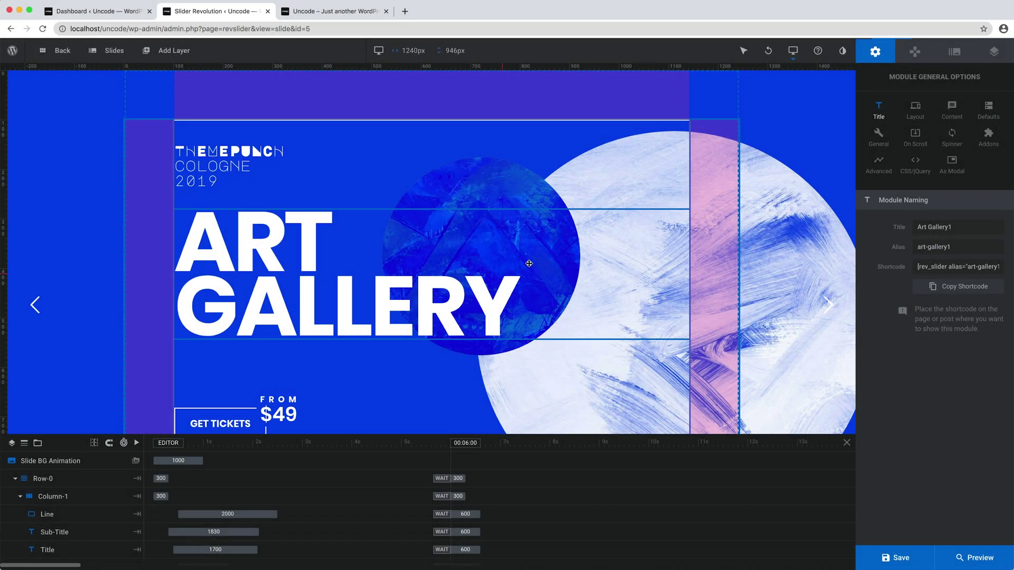
pyautogui.click(954, 52)
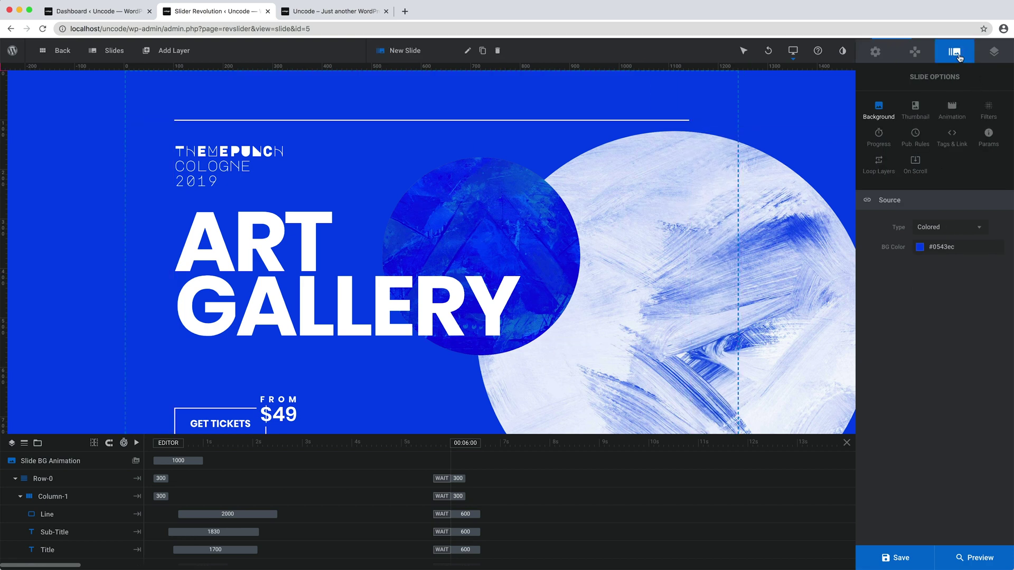
pyautogui.click(958, 144)
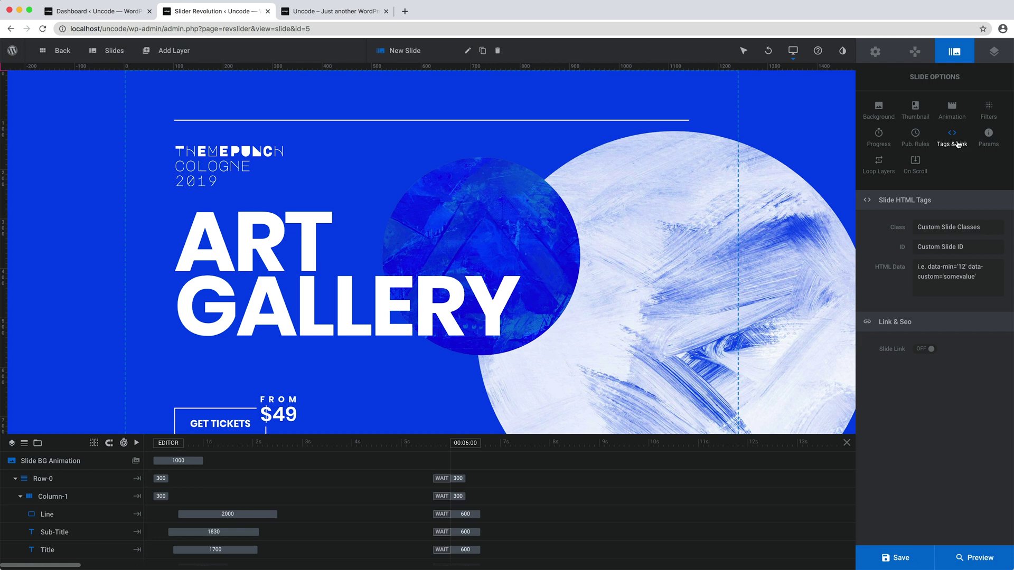
pyautogui.click(968, 273)
pyautogui.write('data-skin="dark"')
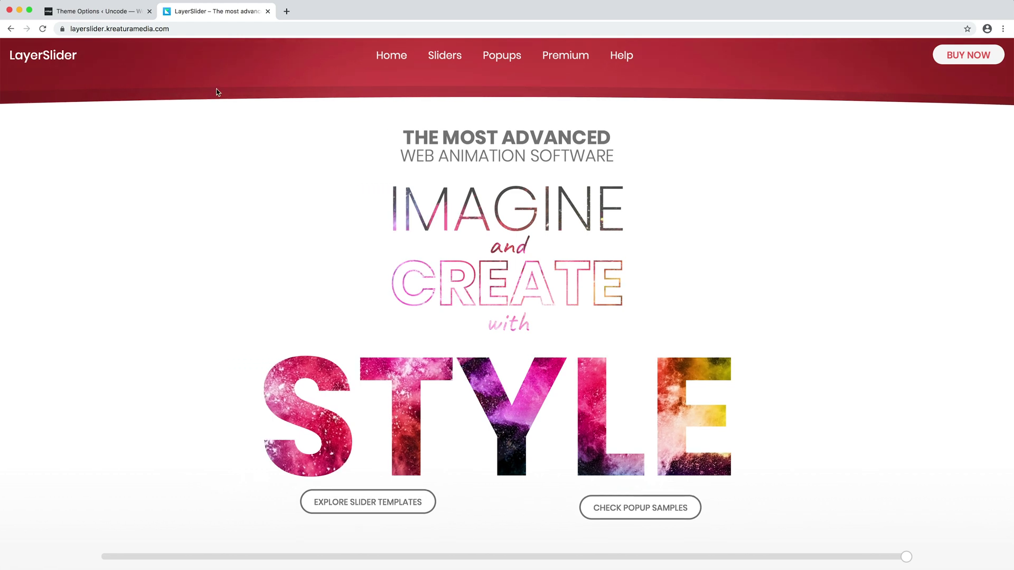
# - Return from the LayerSlider website to the Theme Options ‹ Uncode tab
pyautogui.click(125, 16)
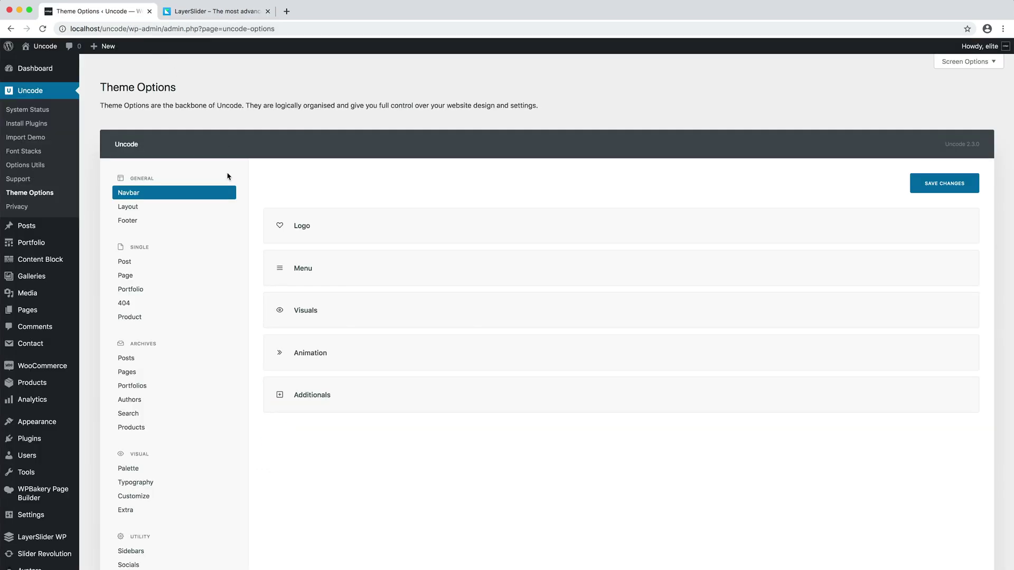
# - Set the Theme Options Page header Type to LayerSlider
pyautogui.click(178, 276)
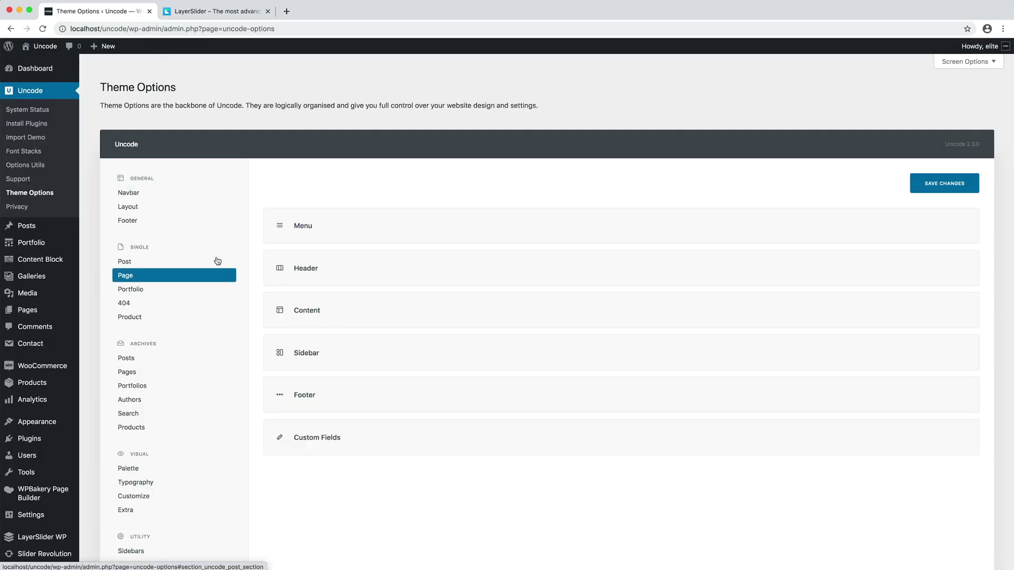
pyautogui.click(454, 274)
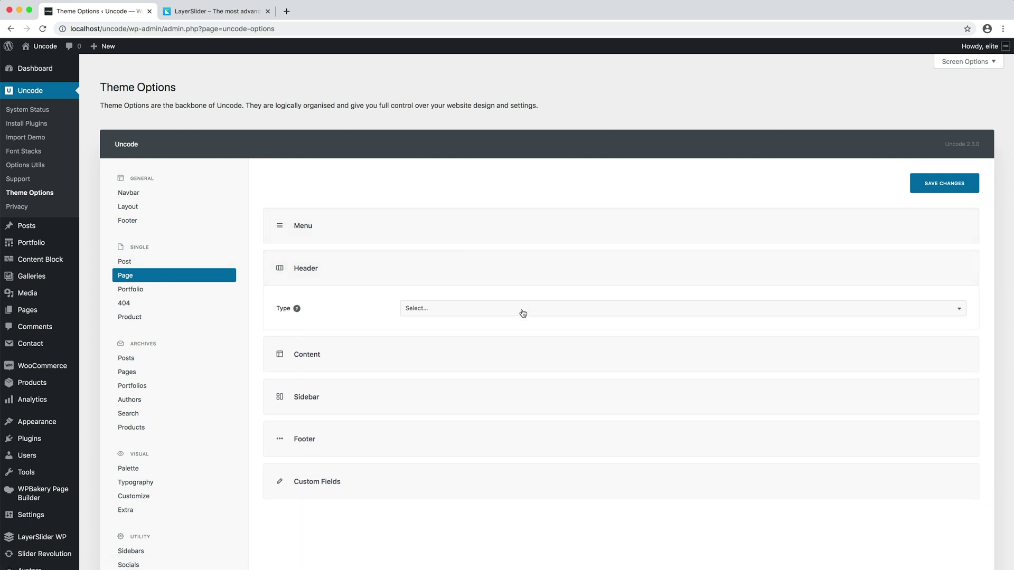
pyautogui.click(523, 312)
pyautogui.click(532, 341)
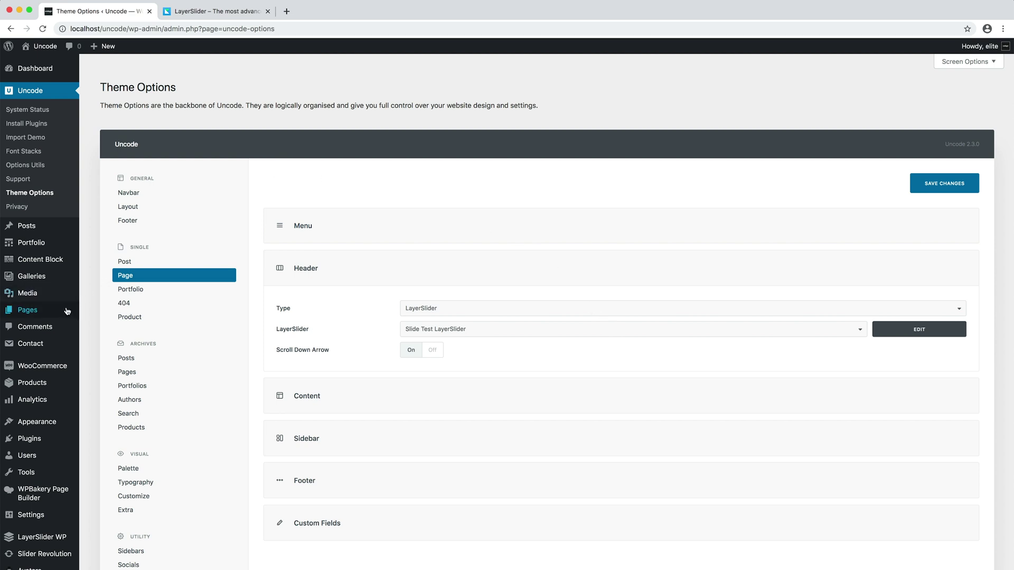
# - Create a new page and set its Page Options header Type to LayerSlider
pyautogui.moveTo(72, 313)
pyautogui.click(132, 327)
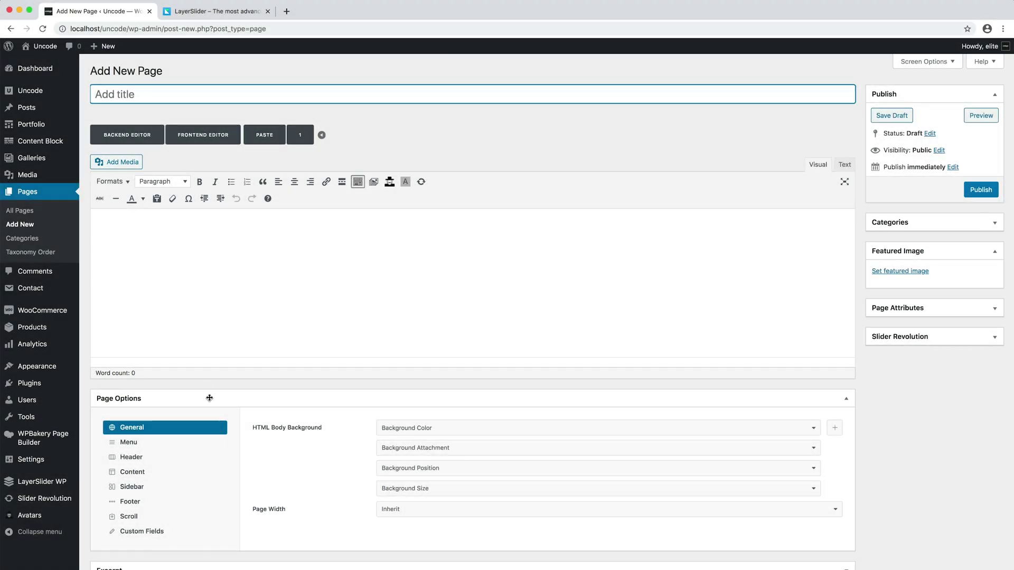
pyautogui.click(200, 456)
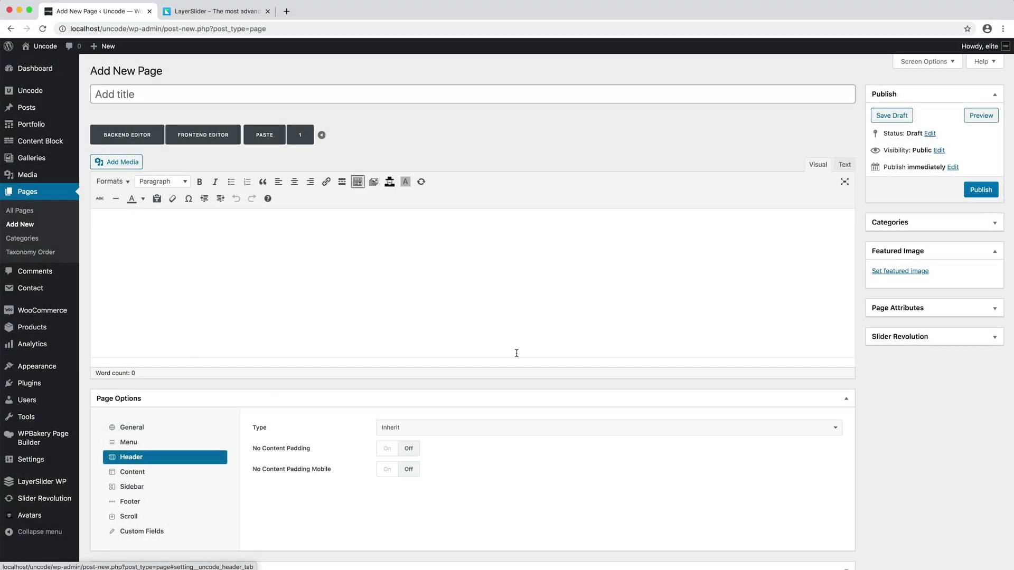
pyautogui.click(508, 428)
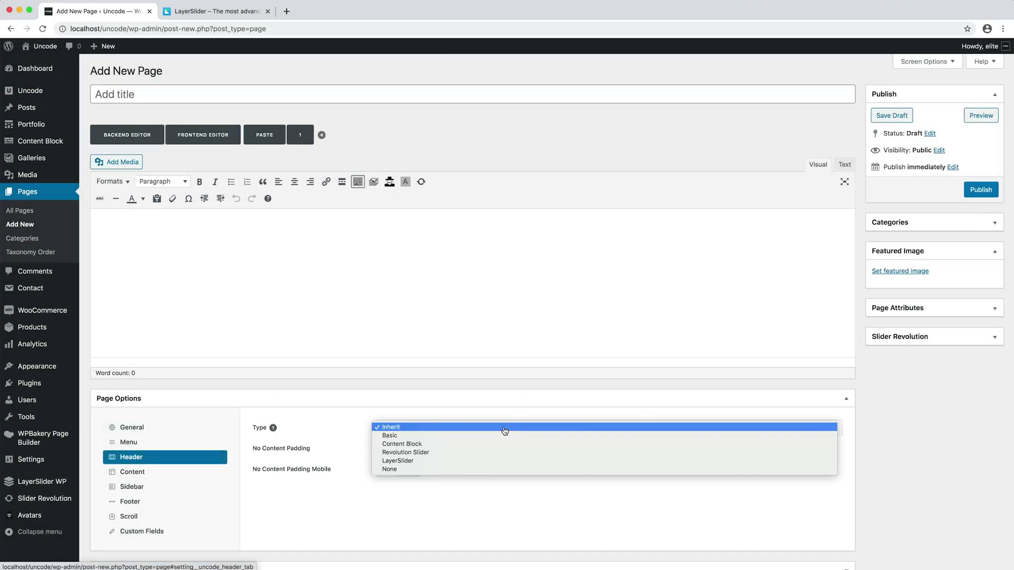
pyautogui.click(517, 462)
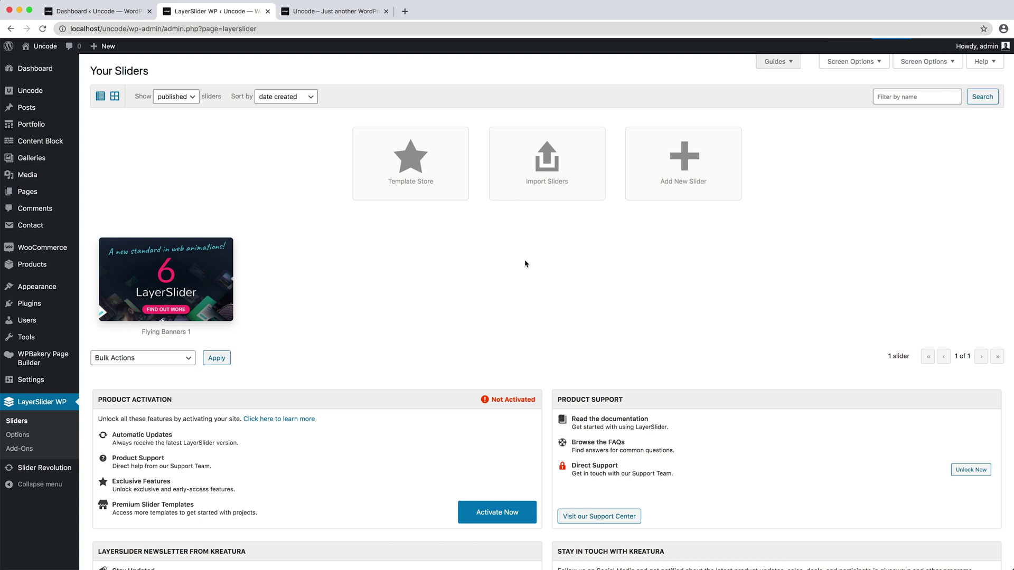
# - In Flying Banners 1's extra slide options, add custom property key skin with value light
pyautogui.click(191, 272)
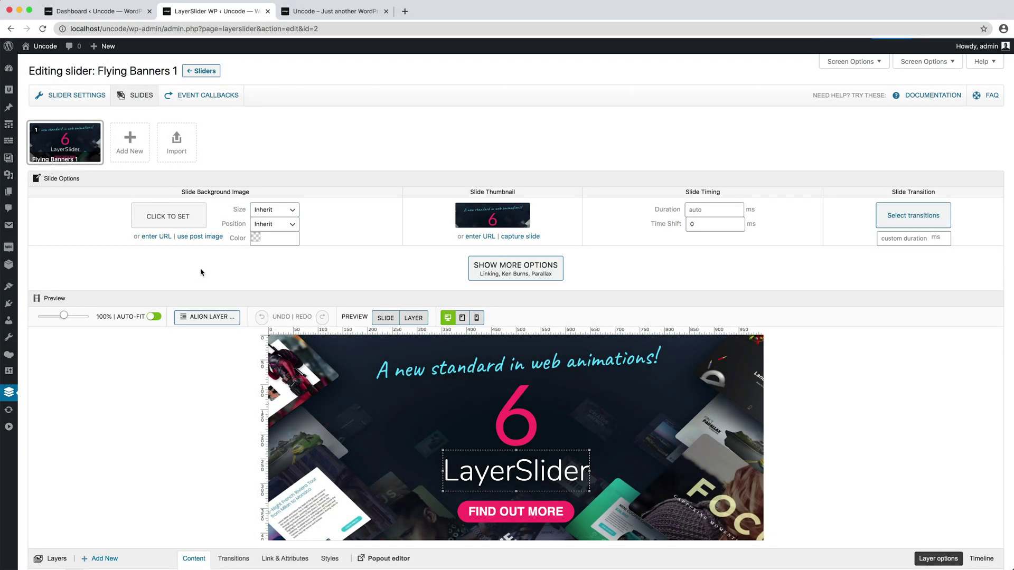
pyautogui.click(484, 270)
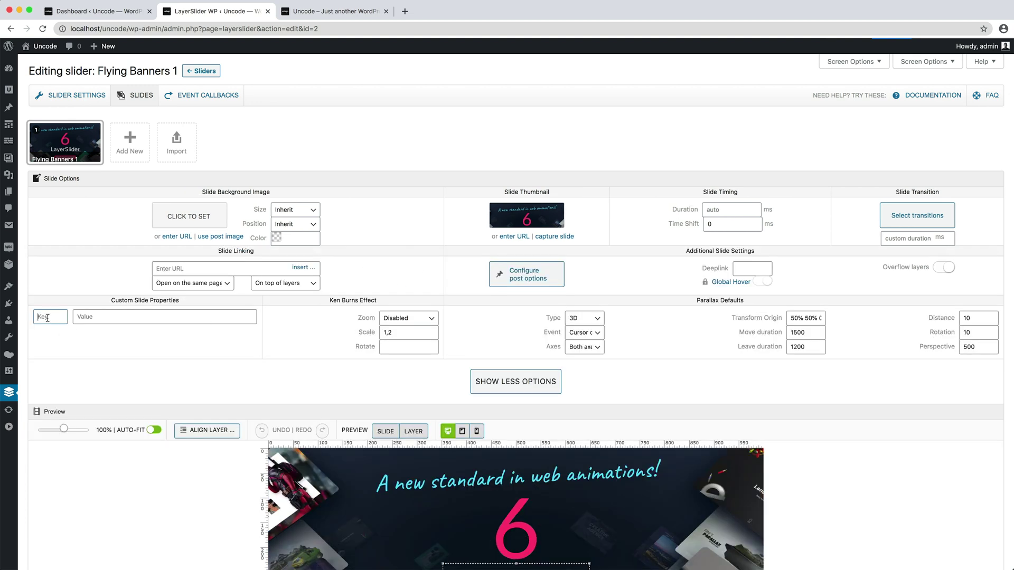
pyautogui.write('skin')
pyautogui.click(101, 316)
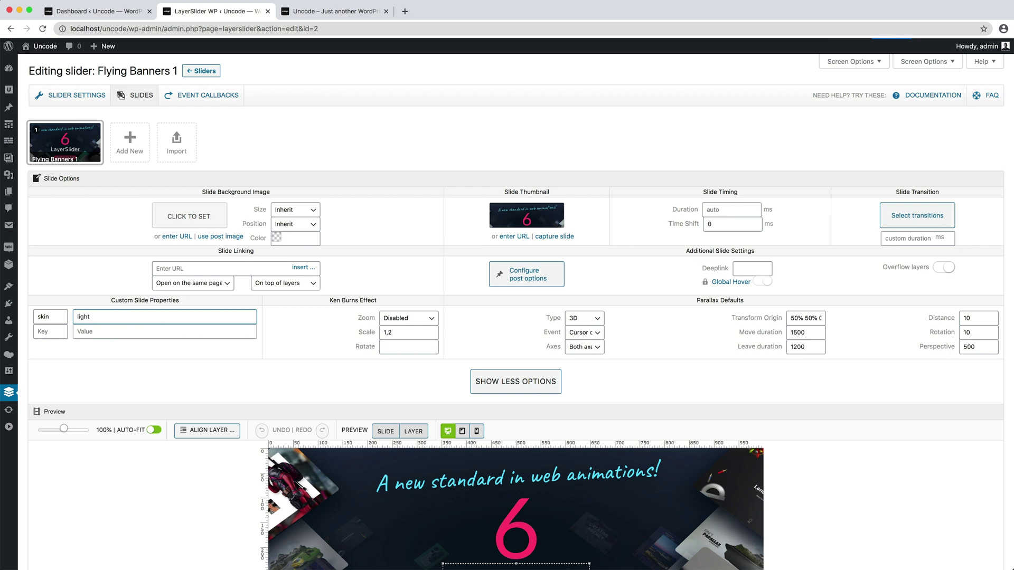
pyautogui.click(283, 320)
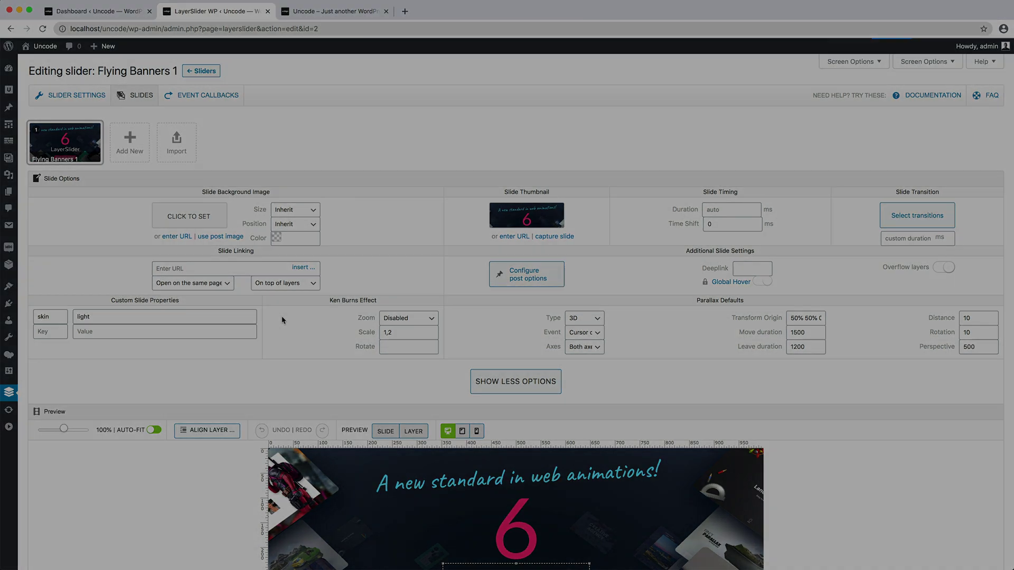